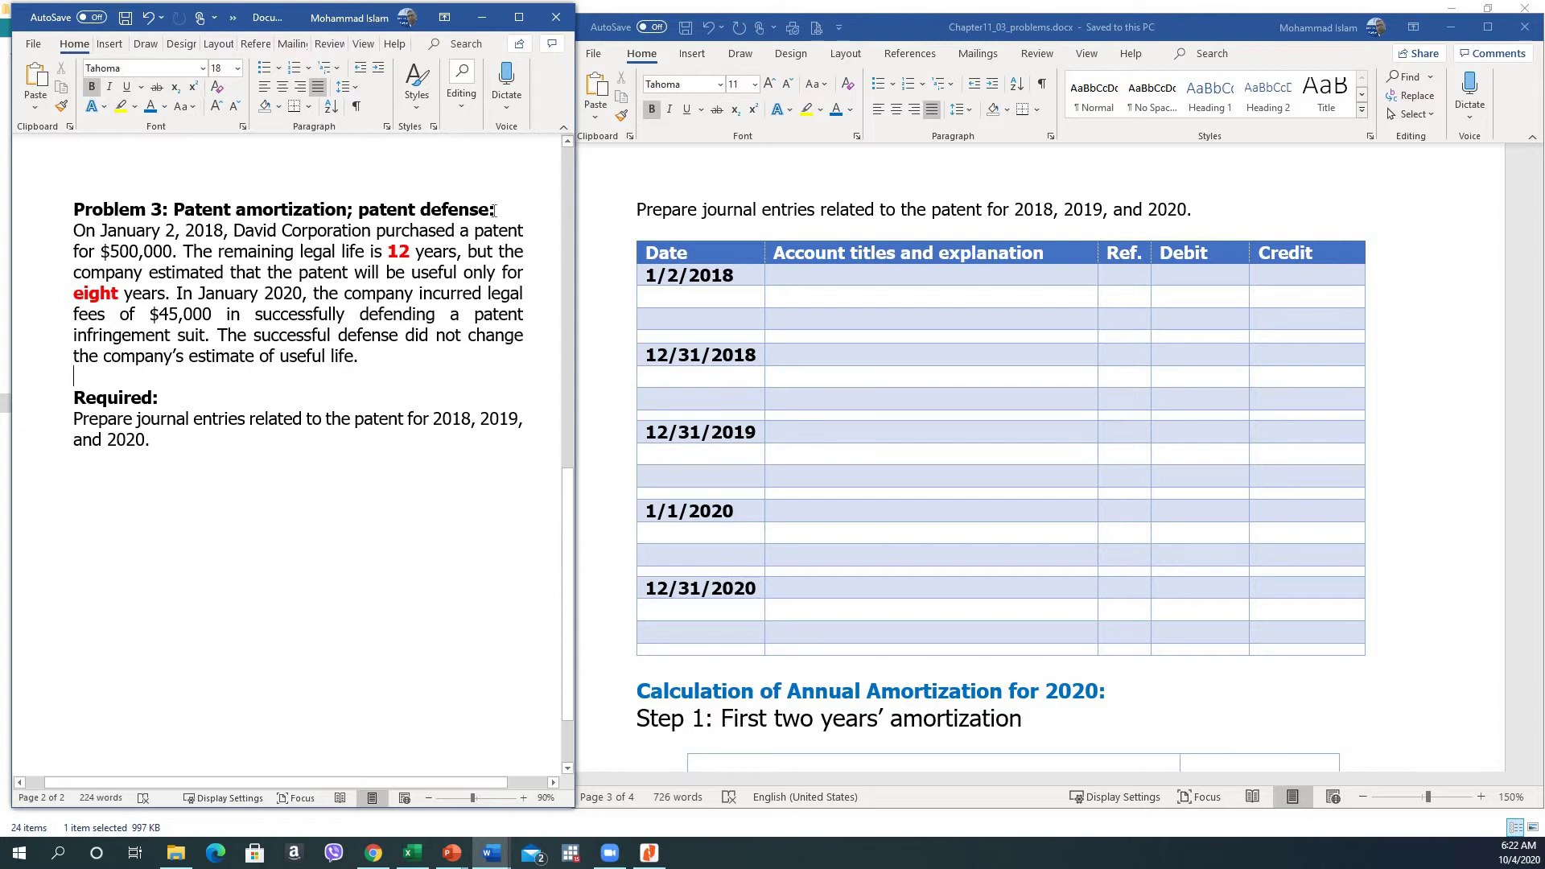
Step: Read Problem 3's patent purchase date, cost, remaining legal life and estimated useful life
click(494, 210)
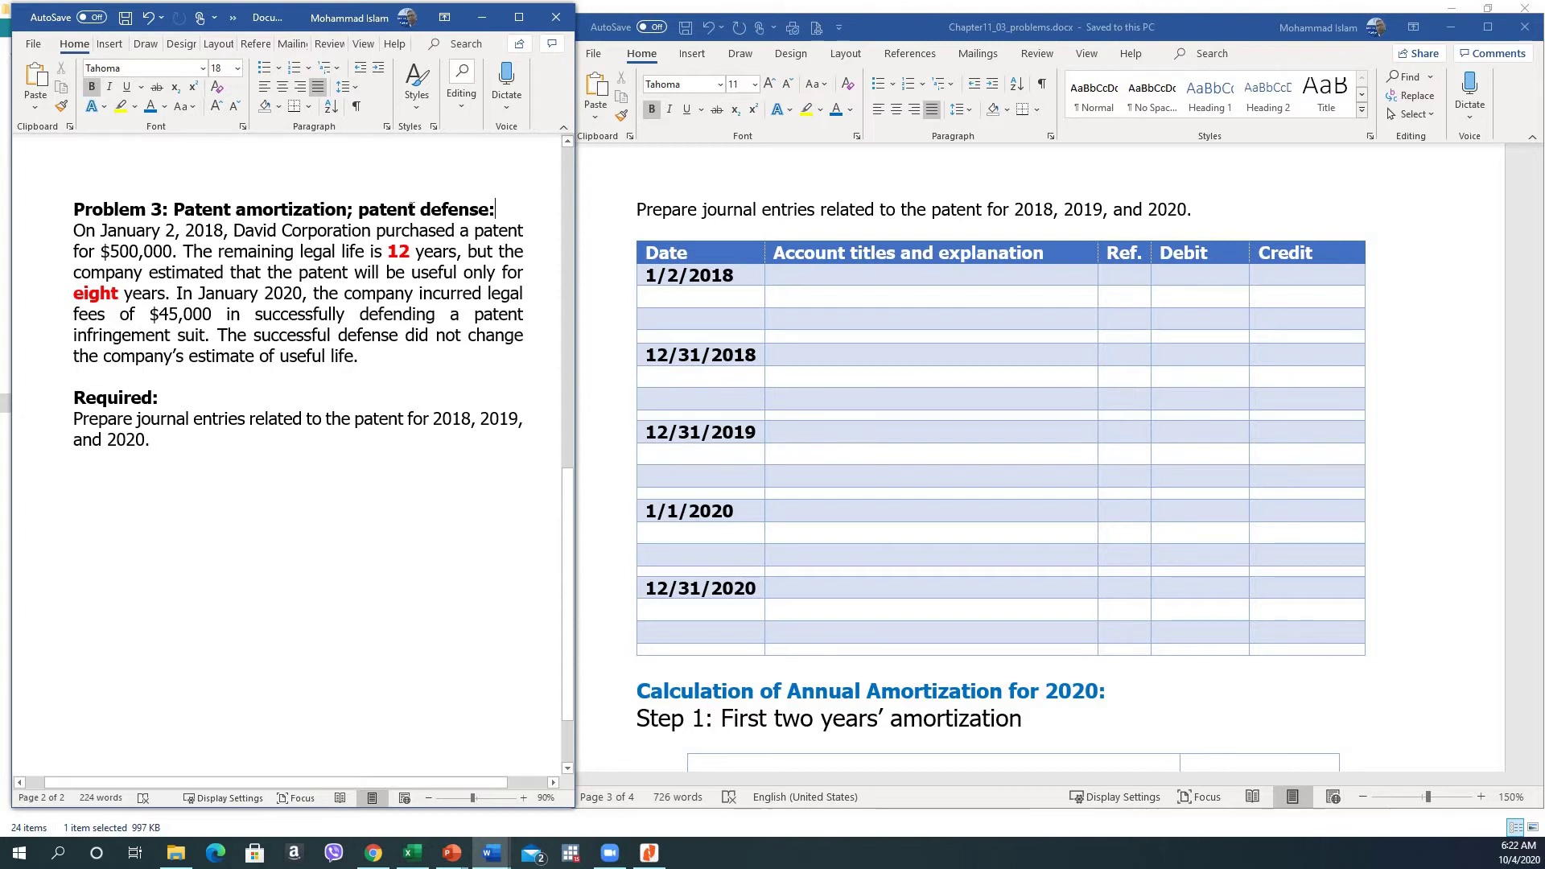
click(163, 229)
ctrl+scroll(215, 384, up, 1)
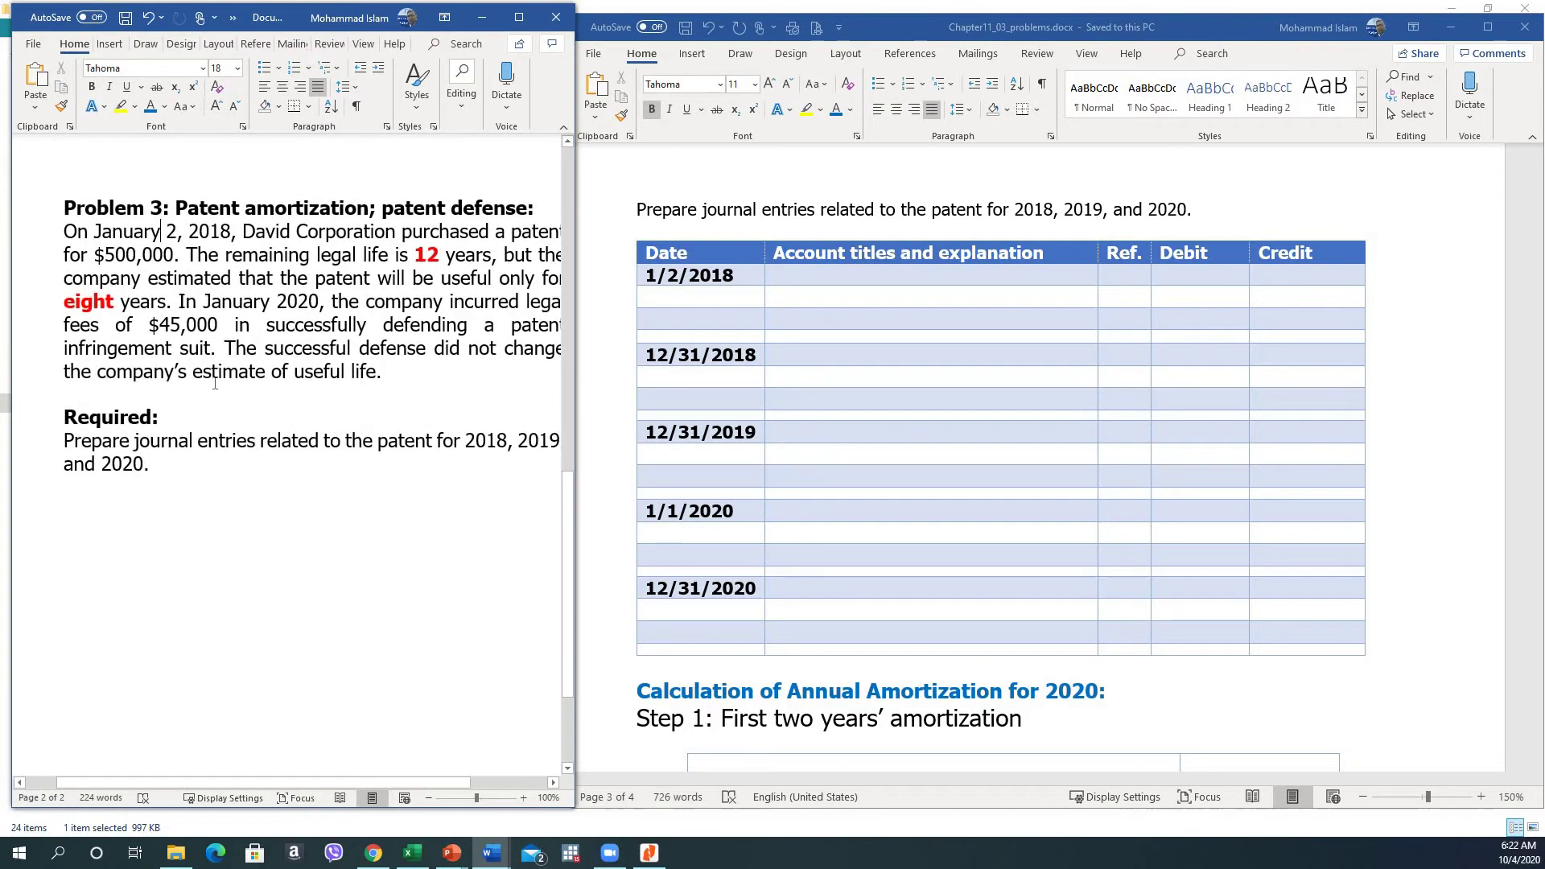
drag(211, 776, 240, 777)
drag(141, 232, 215, 232)
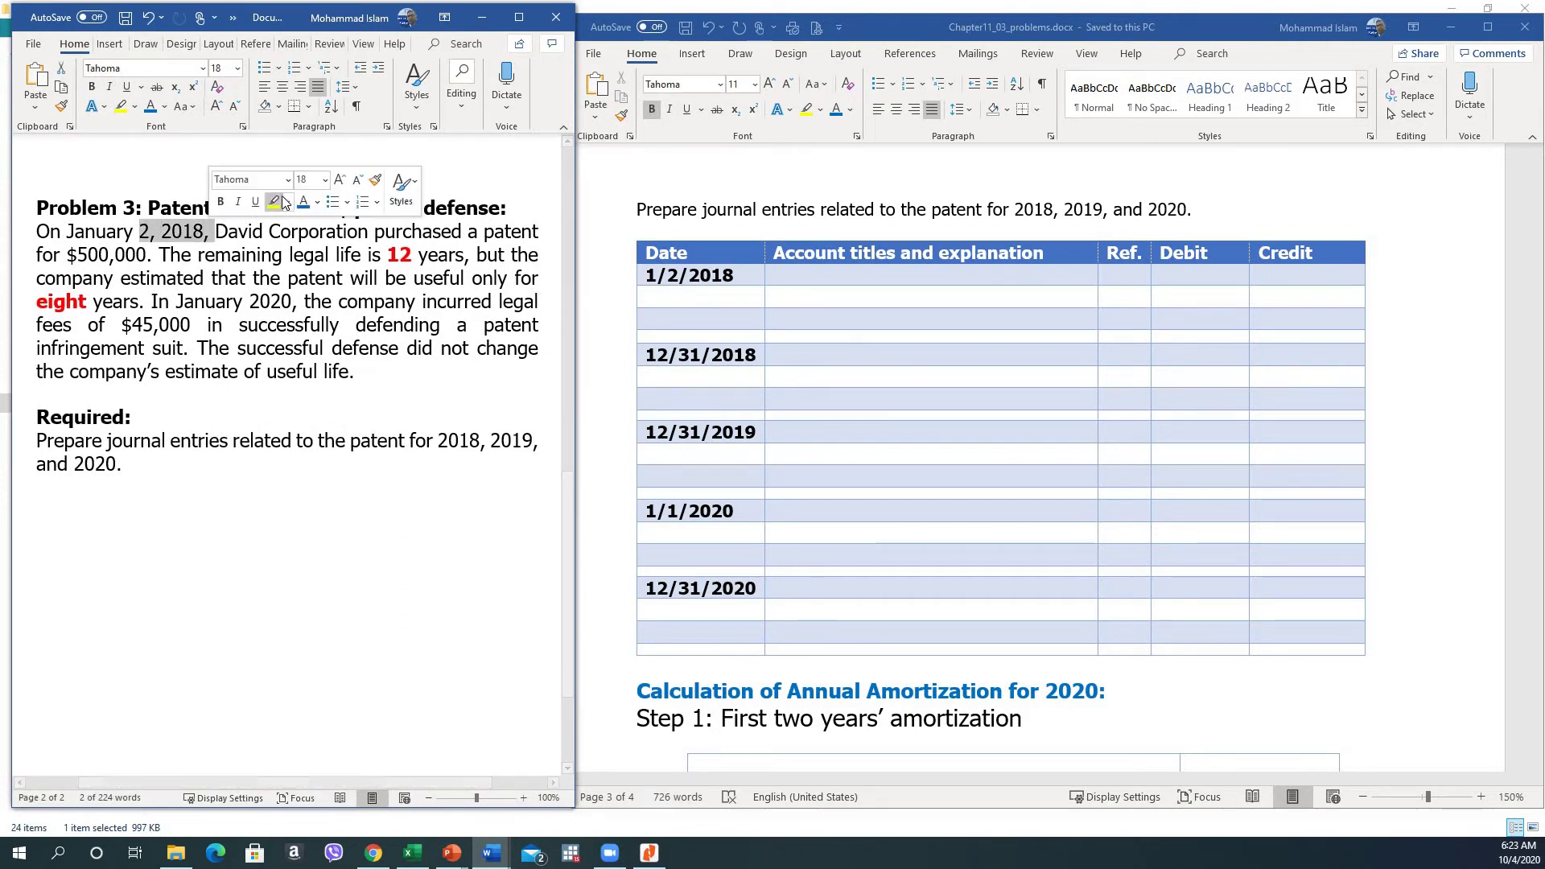
click(349, 228)
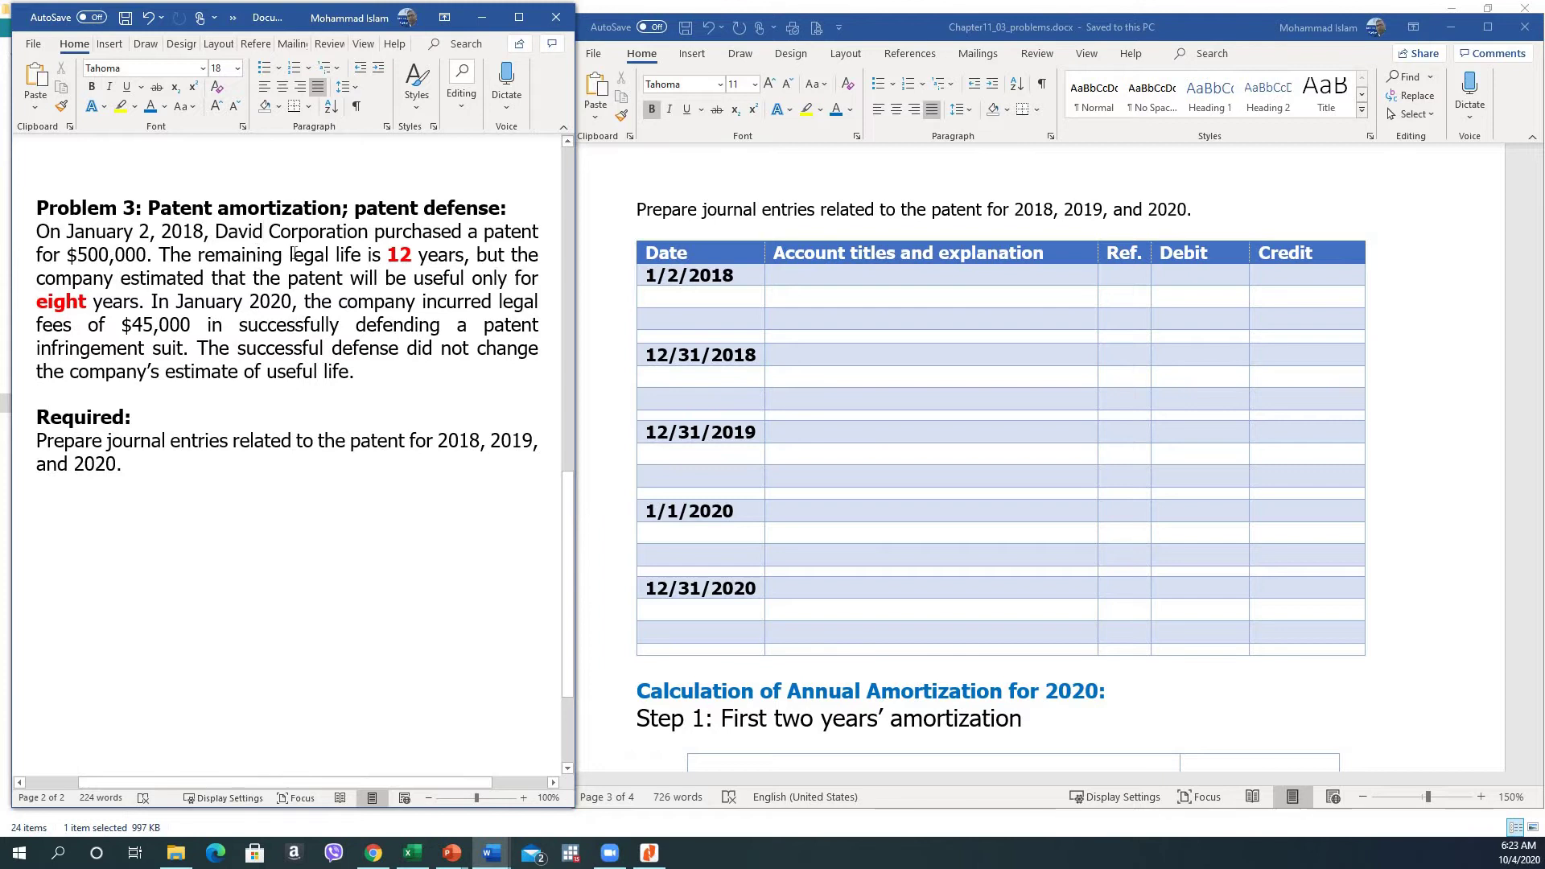
drag(412, 254, 386, 255)
click(445, 281)
click(89, 305)
Step: Make the $45,000 legal fee amount bold in the Problem 3 text
drag(121, 326, 207, 326)
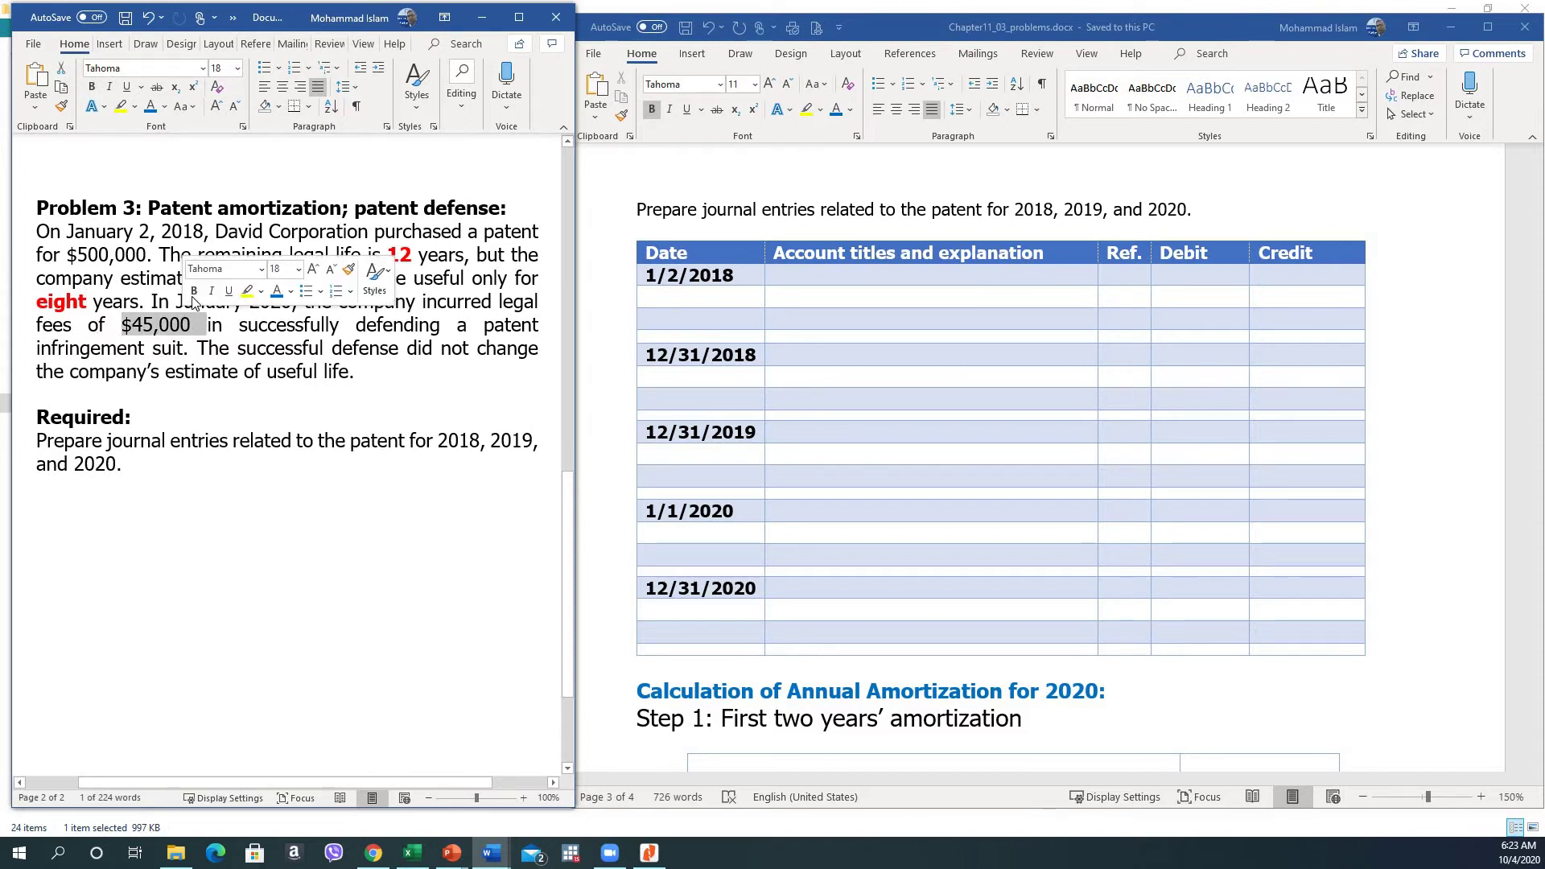
click(194, 291)
click(408, 325)
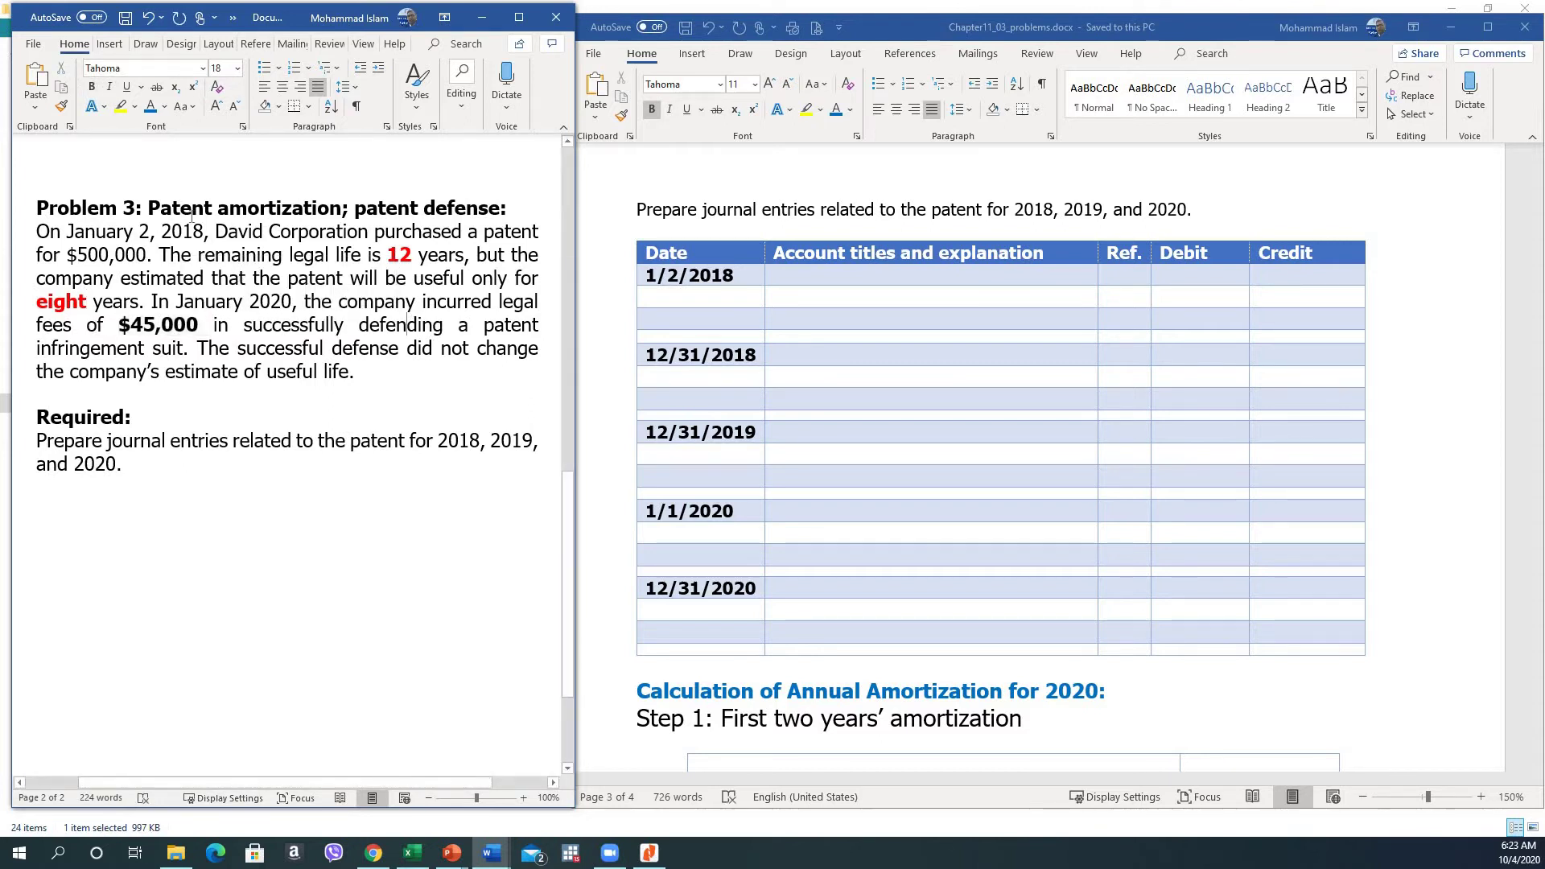
Step: Review the purchase date, the useful life estimate and the years for which journal entries are required in Problem 3
drag(214, 232, 152, 232)
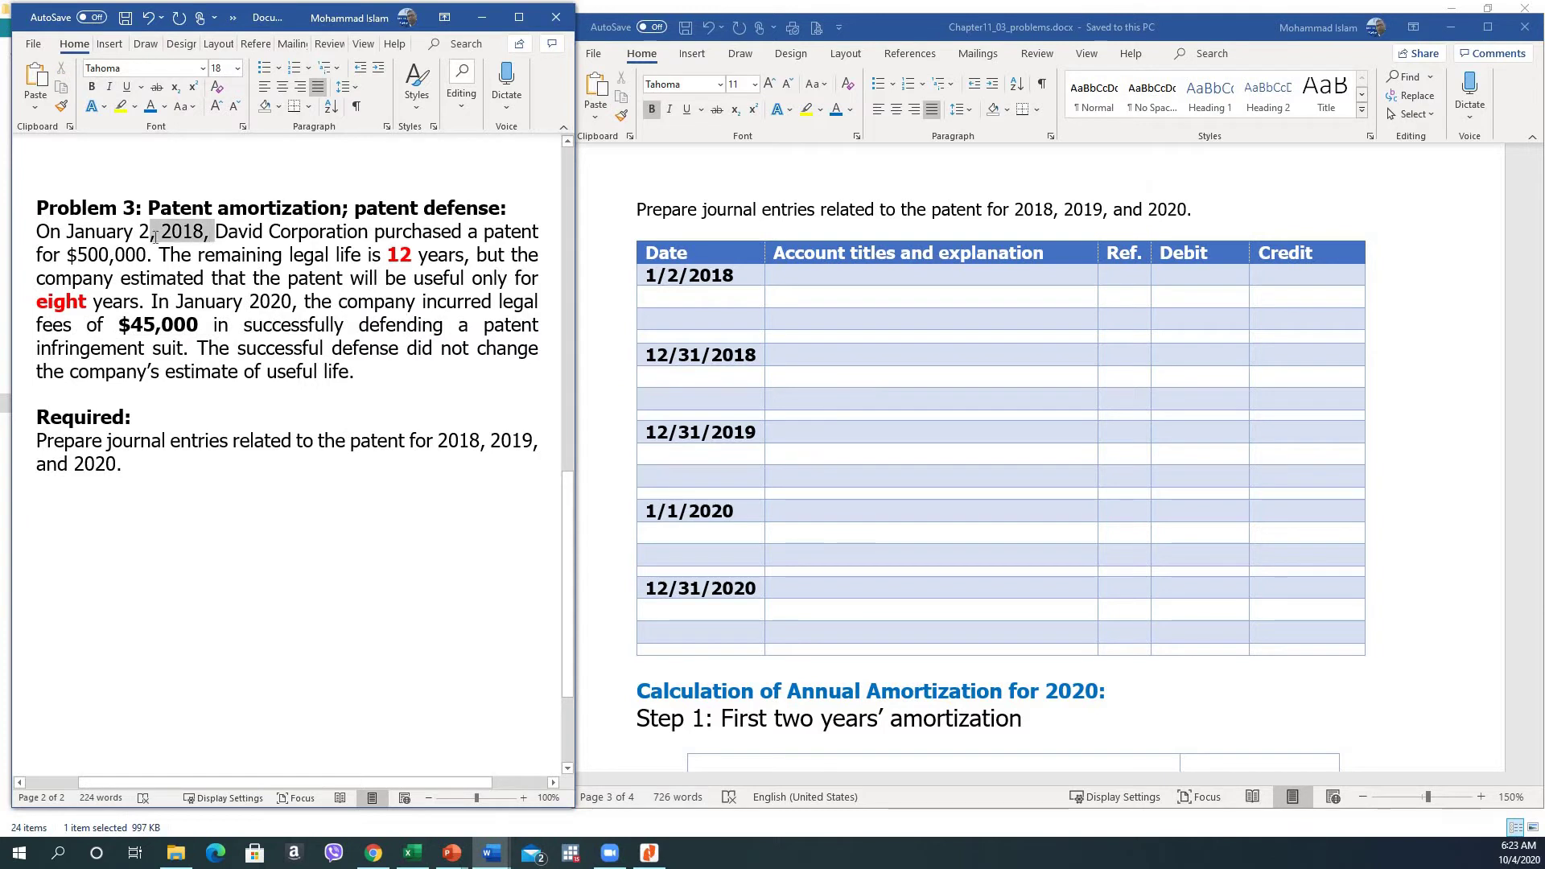
click(202, 255)
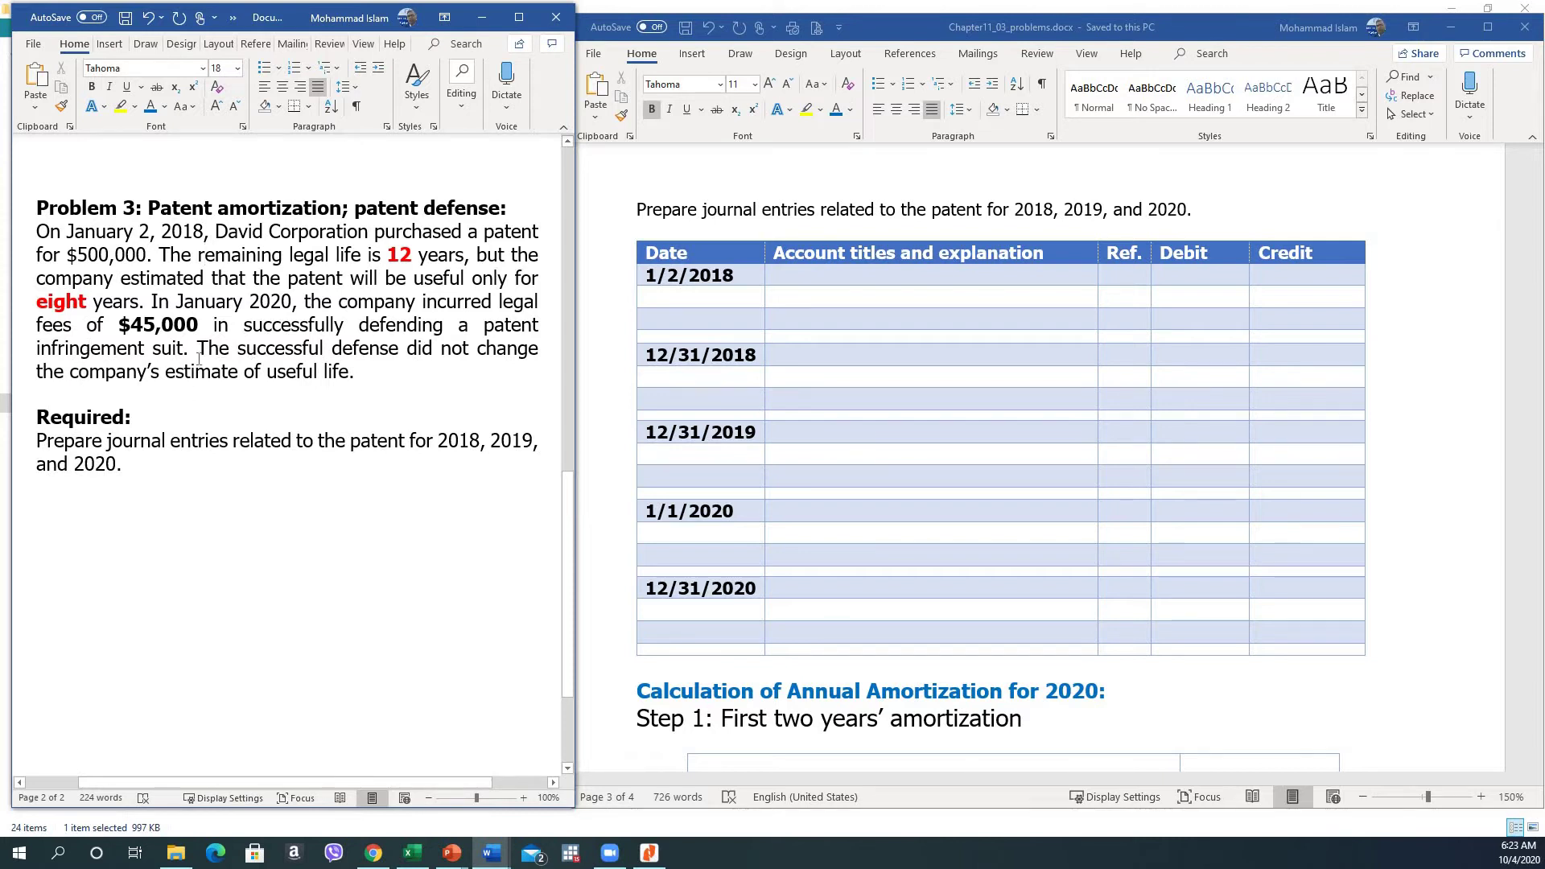
drag(81, 368, 304, 371)
click(310, 406)
click(89, 302)
double_click(83, 299)
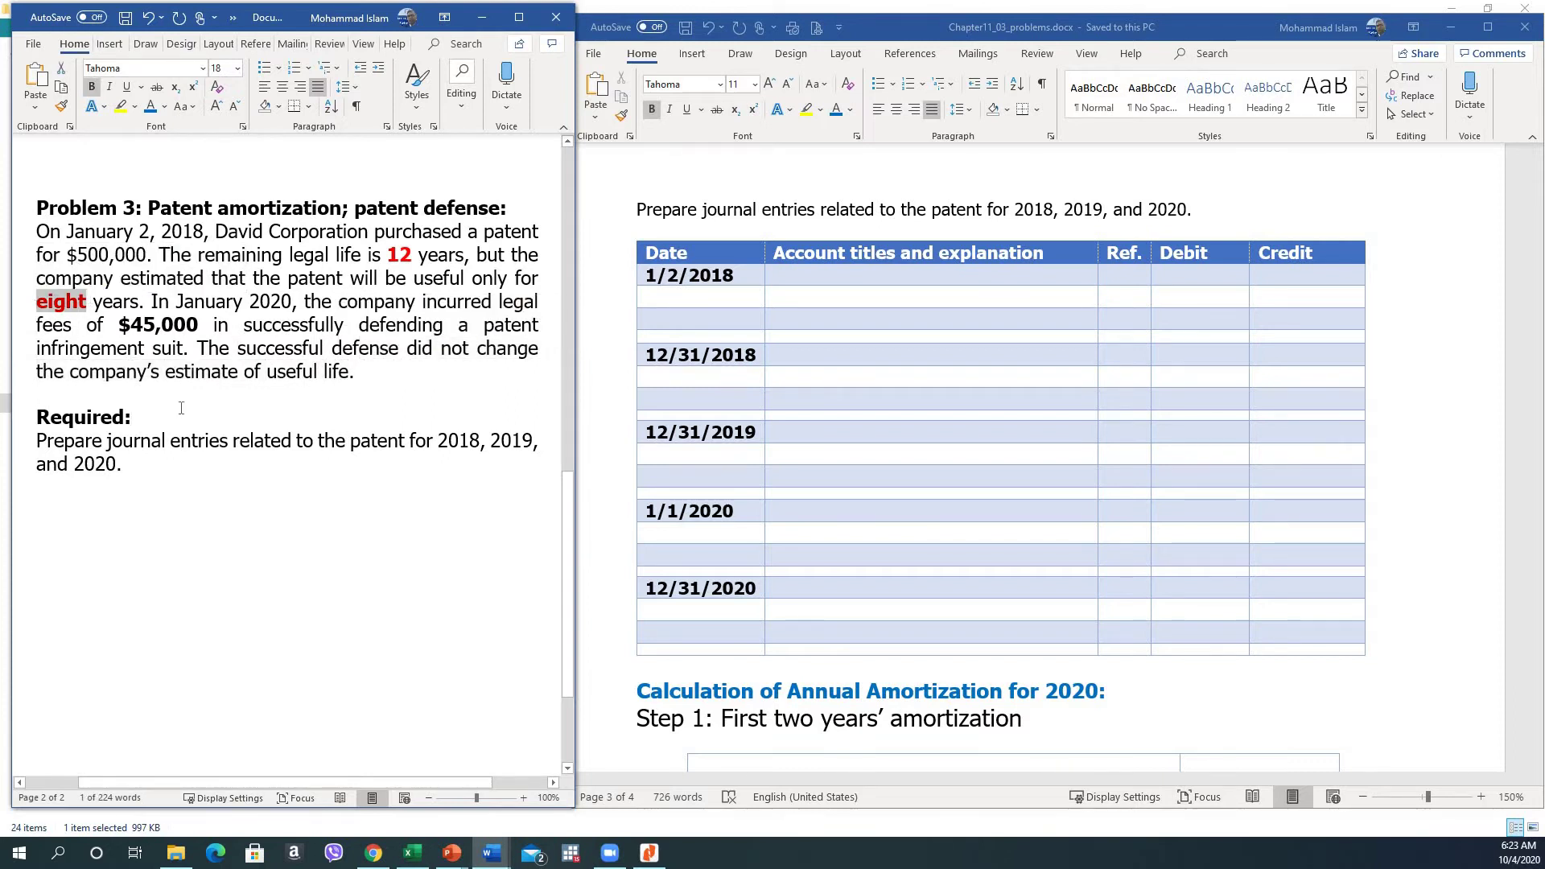
click(131, 417)
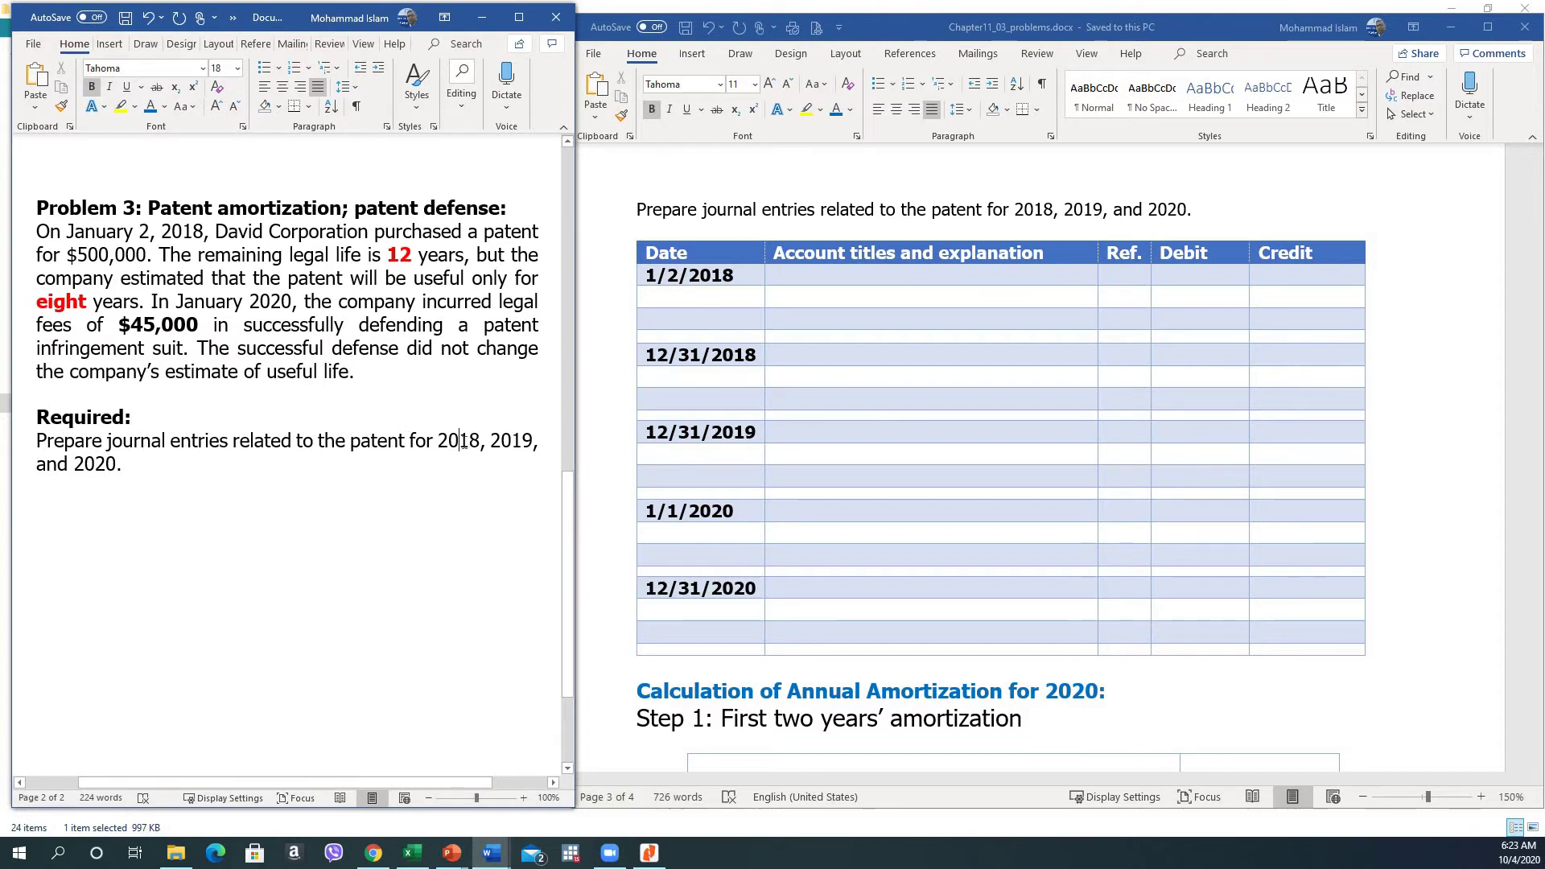
click(234, 498)
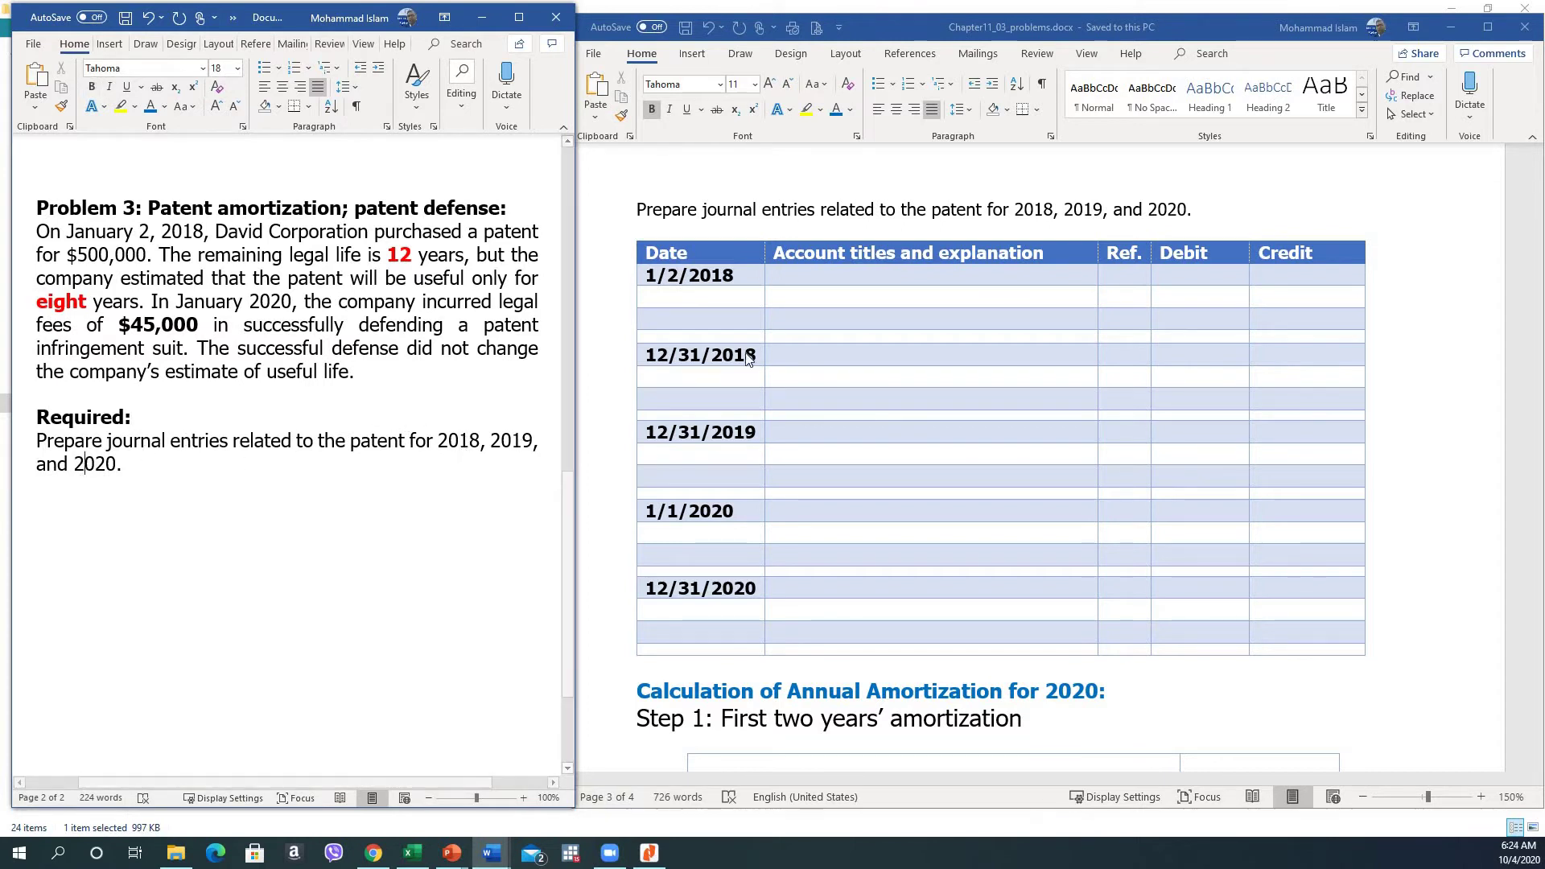
Step: Enter Patent as the debit account title of the 1/2/2018 journal entry
click(777, 284)
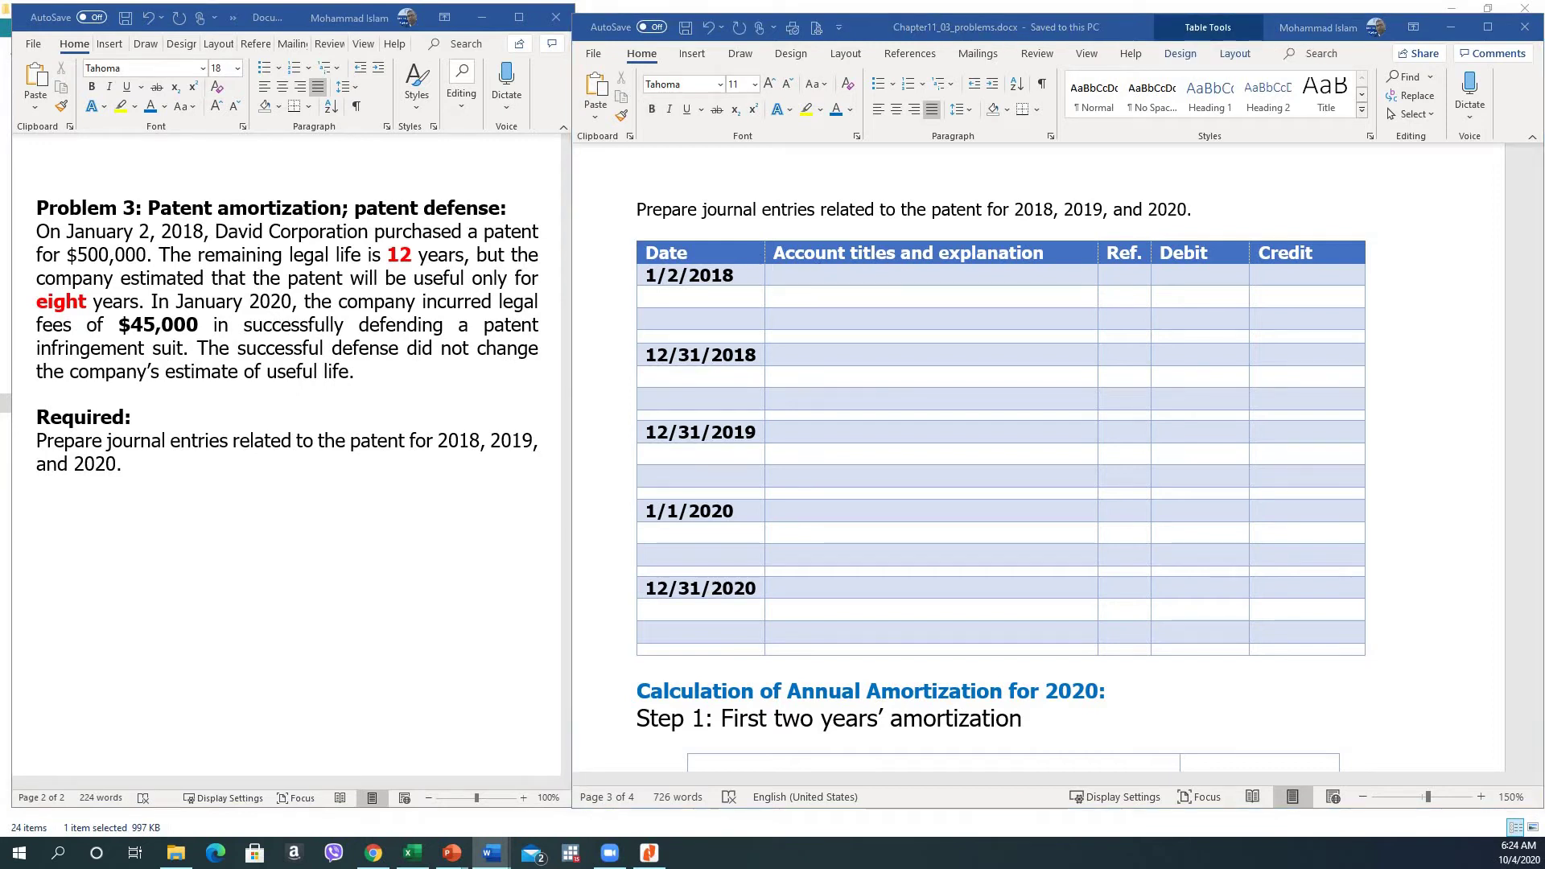
key(super+d)
key(super+d)
click(697, 282)
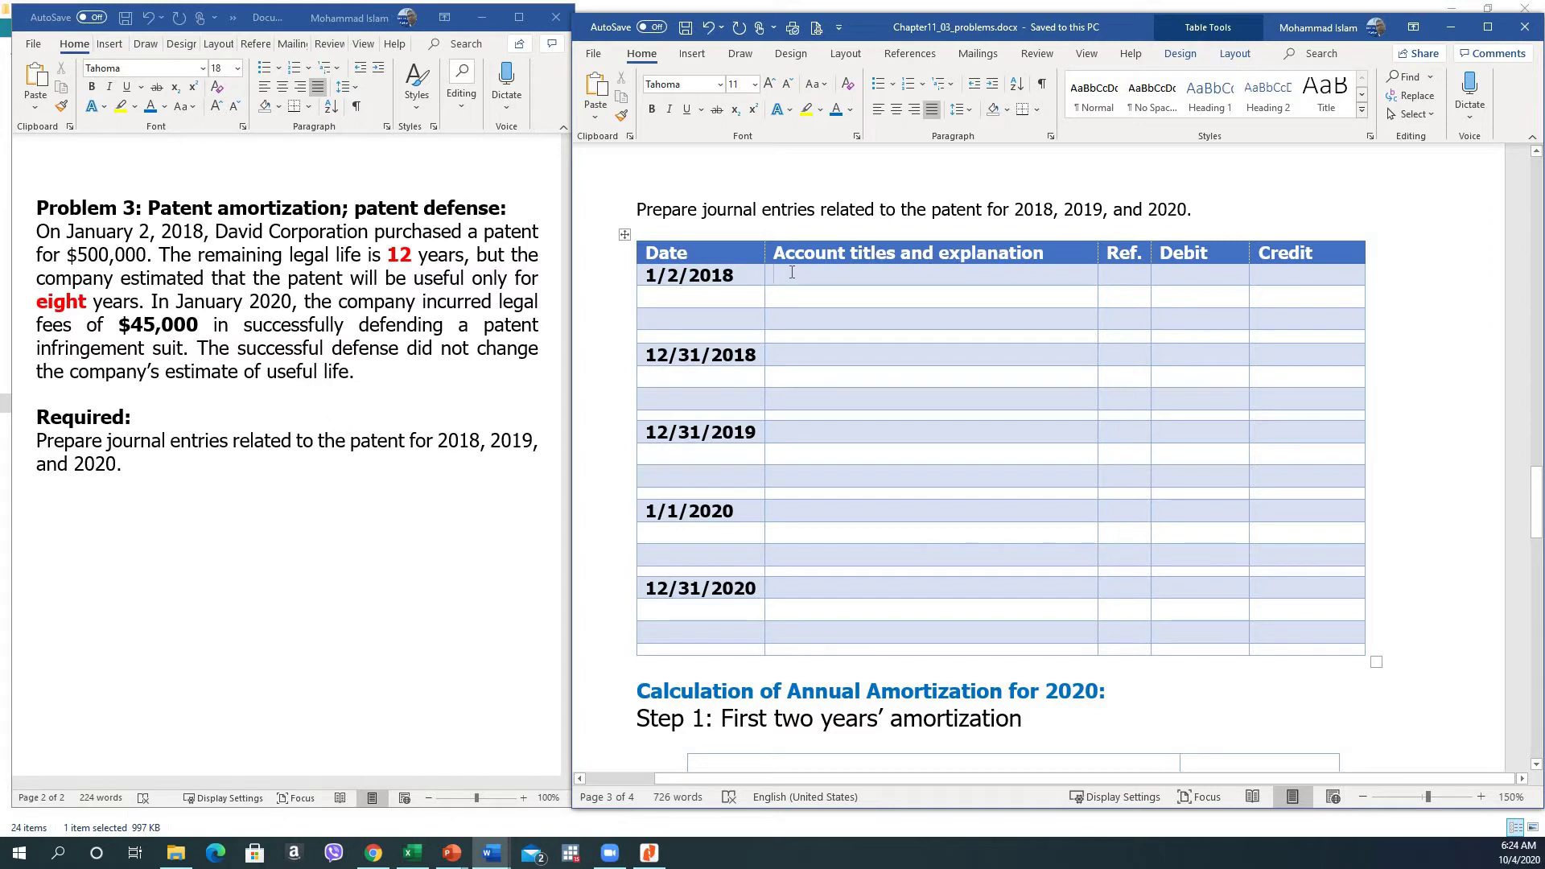
text(Oaten)
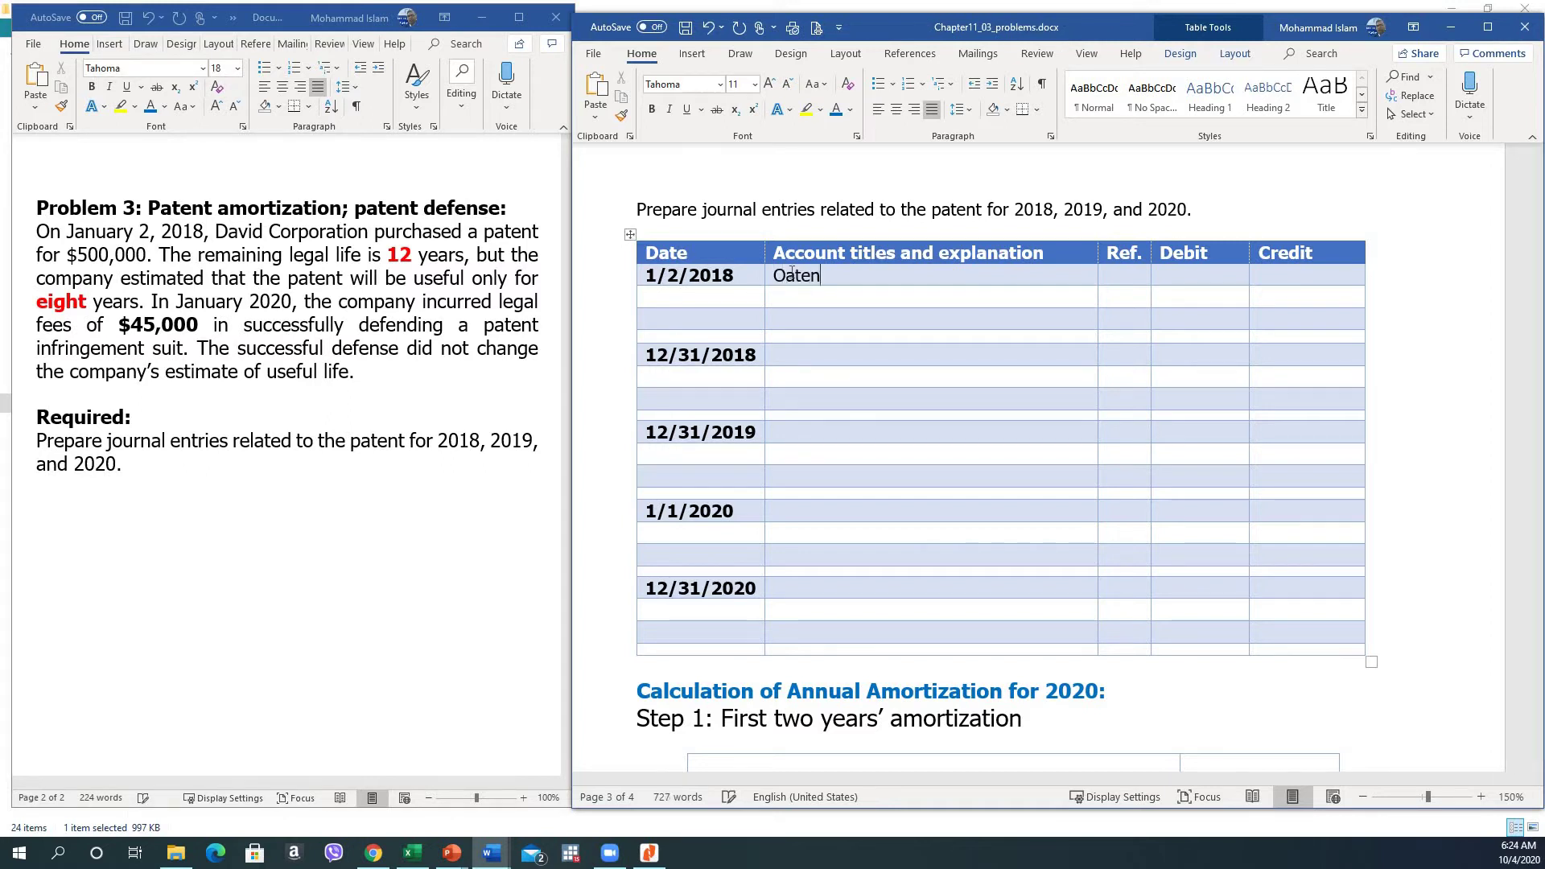
key(BackSpace)
key(BackSpace)
key(BackSpace)
key(BackSpace)
key(BackSpace)
text(Patent)
key(BackSpace)
key(BackSpace)
text(nt)
Step: Enter Cash, indented, as the credit account title on the row beneath Patent in the 1/2/2018 entry
key(Down)
text(XCas)
key(BackSpace)
key(BackSpace)
key(BackSpace)
key(BackSpace)
text(Cash)
Step: Enter 500,000 as the Patent debit and 500,000 as the Cash credit in the 1/2/2018 entry
key(Tab)
key(Up)
text(500,000)
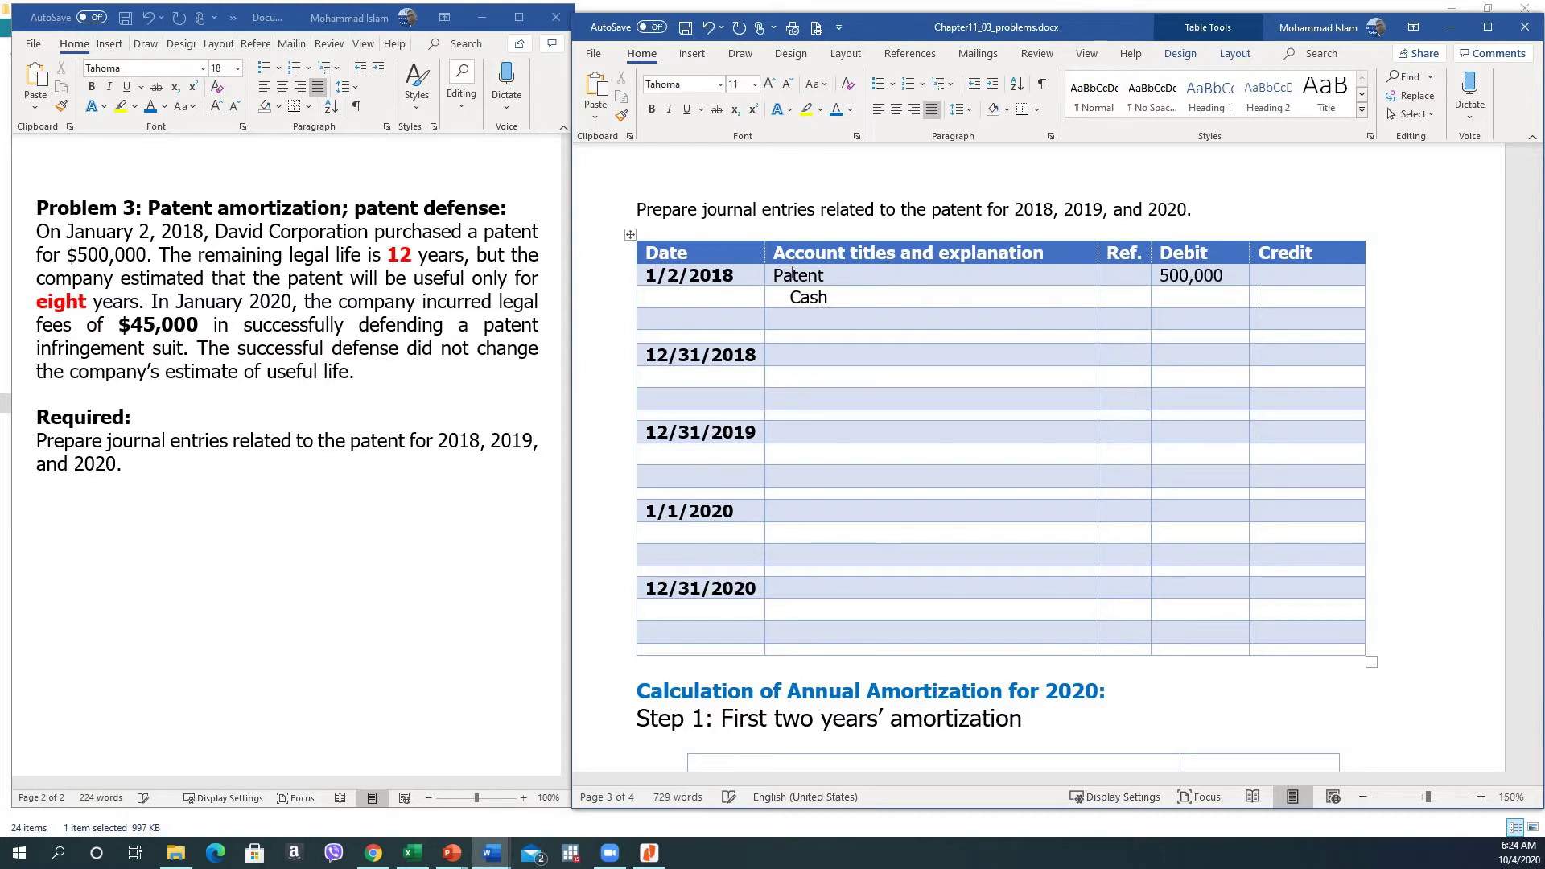
text(500,000)
Step: Add the explanation "(To record purchase of patent)" beneath Cash in the 1/2/2018 entry
key(Down)
key(Left)
key(Left)
text((To nredcor)
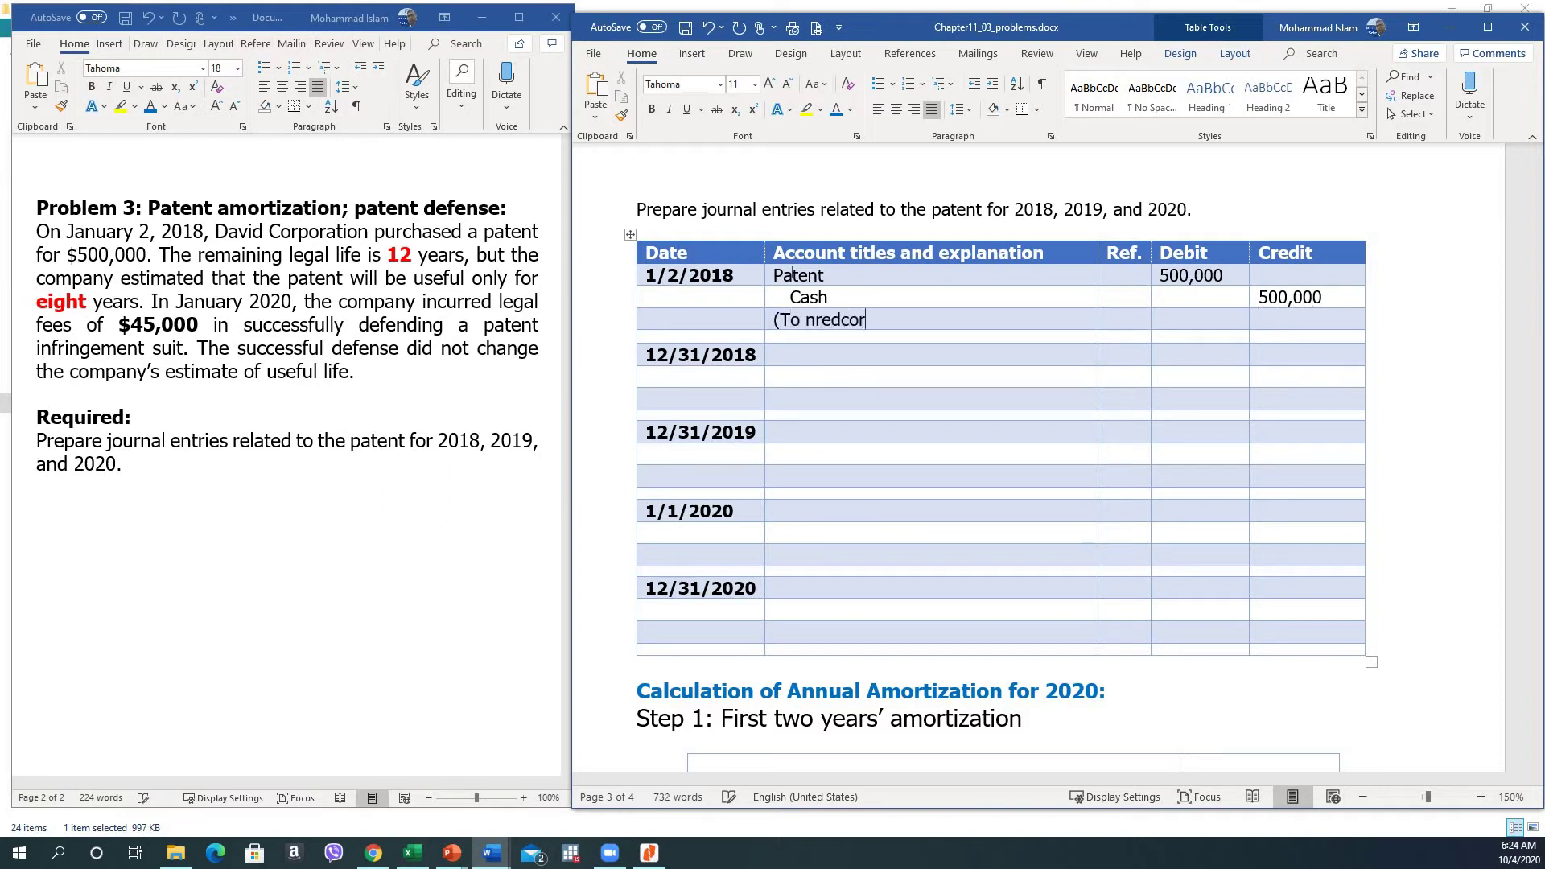
key(BackSpace)
key(BackSpace)
key(BackSpace)
key(BackSpace)
key(BackSpace)
key(BackSpace)
key(BackSpace)
text(record purchase of patent)
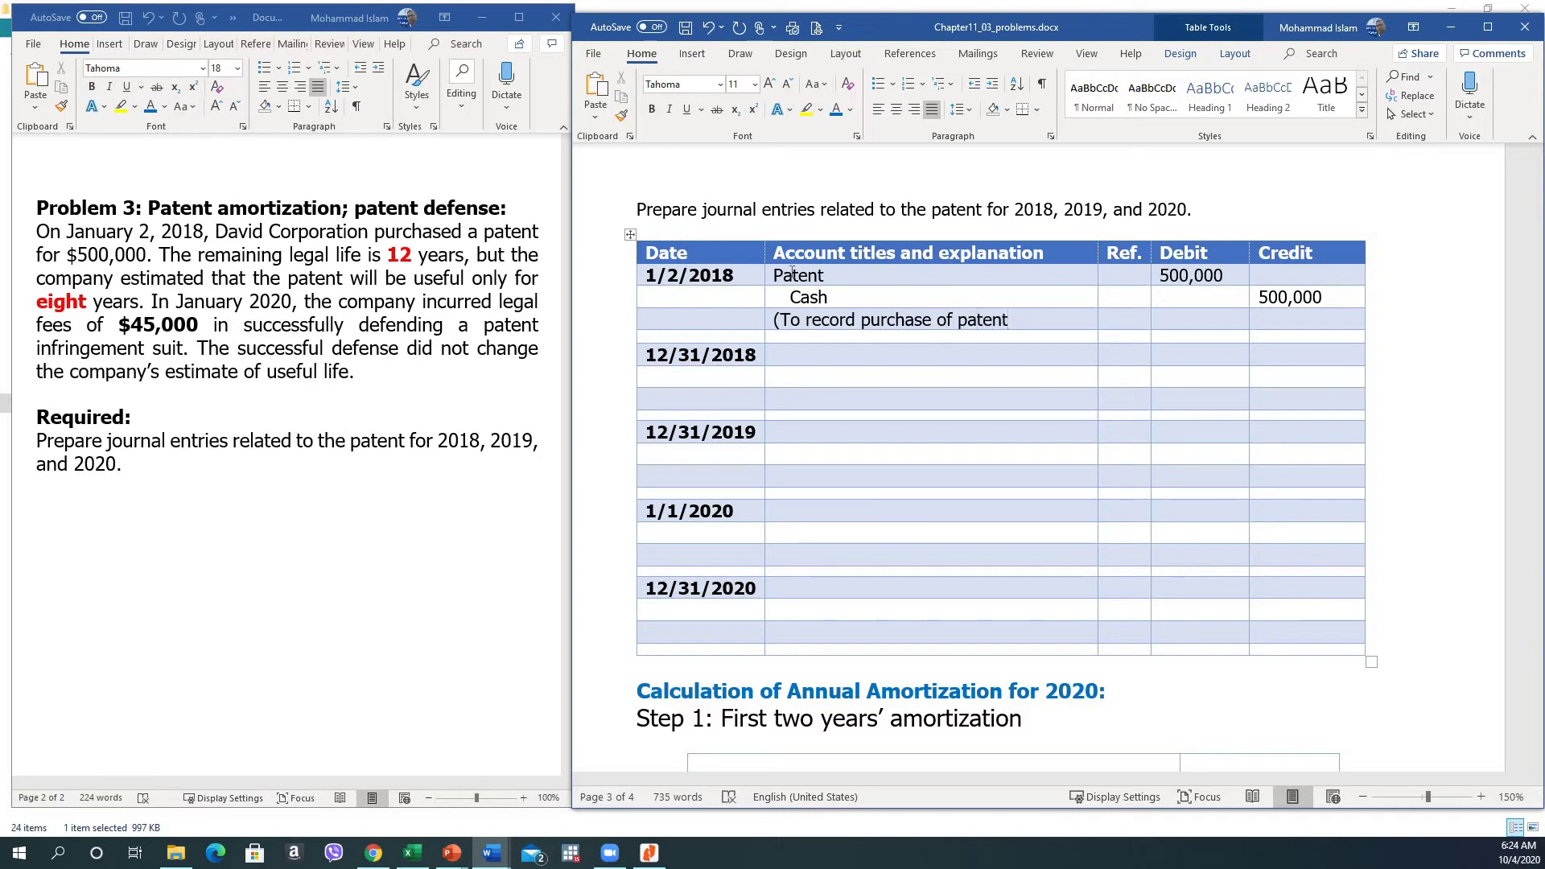
text())
Step: Enter "Amortization expense" as the debit account title of the 12/31/2018 entry
key(Down)
key(Down)
text(Amortizatoin expnse)
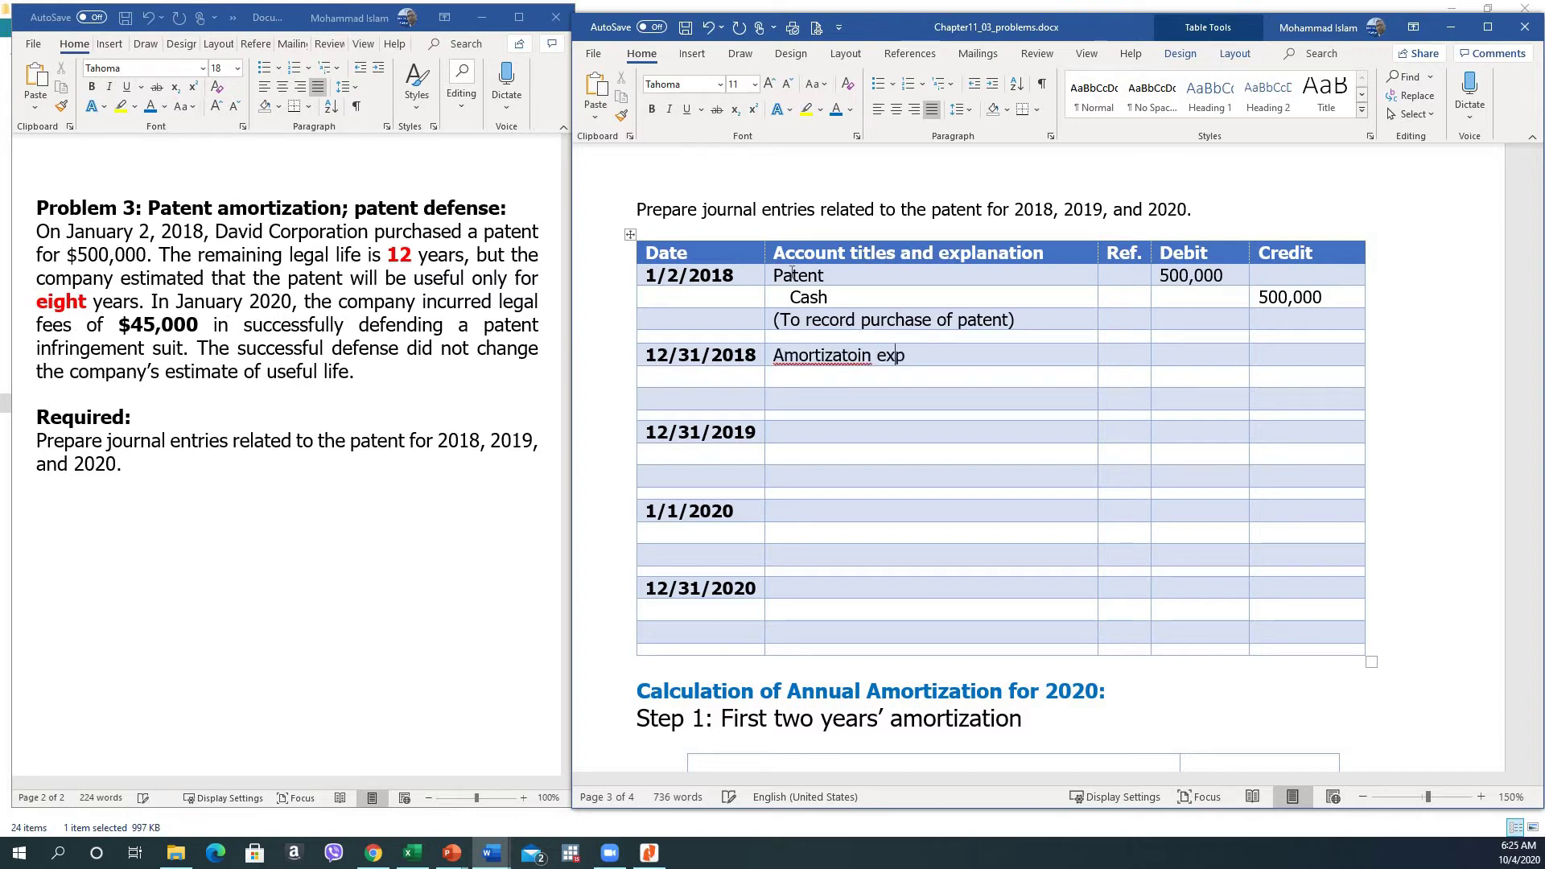
key(BackSpace)
key(BackSpace)
key(BackSpace)
key(BackSpace)
key(BackSpace)
key(BackSpace)
key(BackSpace)
key(BackSpace)
key(BackSpace)
key(BackSpace)
key(BackSpace)
key(BackSpace)
key(BackSpace)
key(BackSpace)
text(izatuion)
key(BackSpace)
key(BackSpace)
key(BackSpace)
key(BackSpace)
text(ion expense)
Step: Enter "Patent ($500,000/8 years)", indented, as the credit account line of the 12/31/2018 entry
key(Tab)
text(Patent )
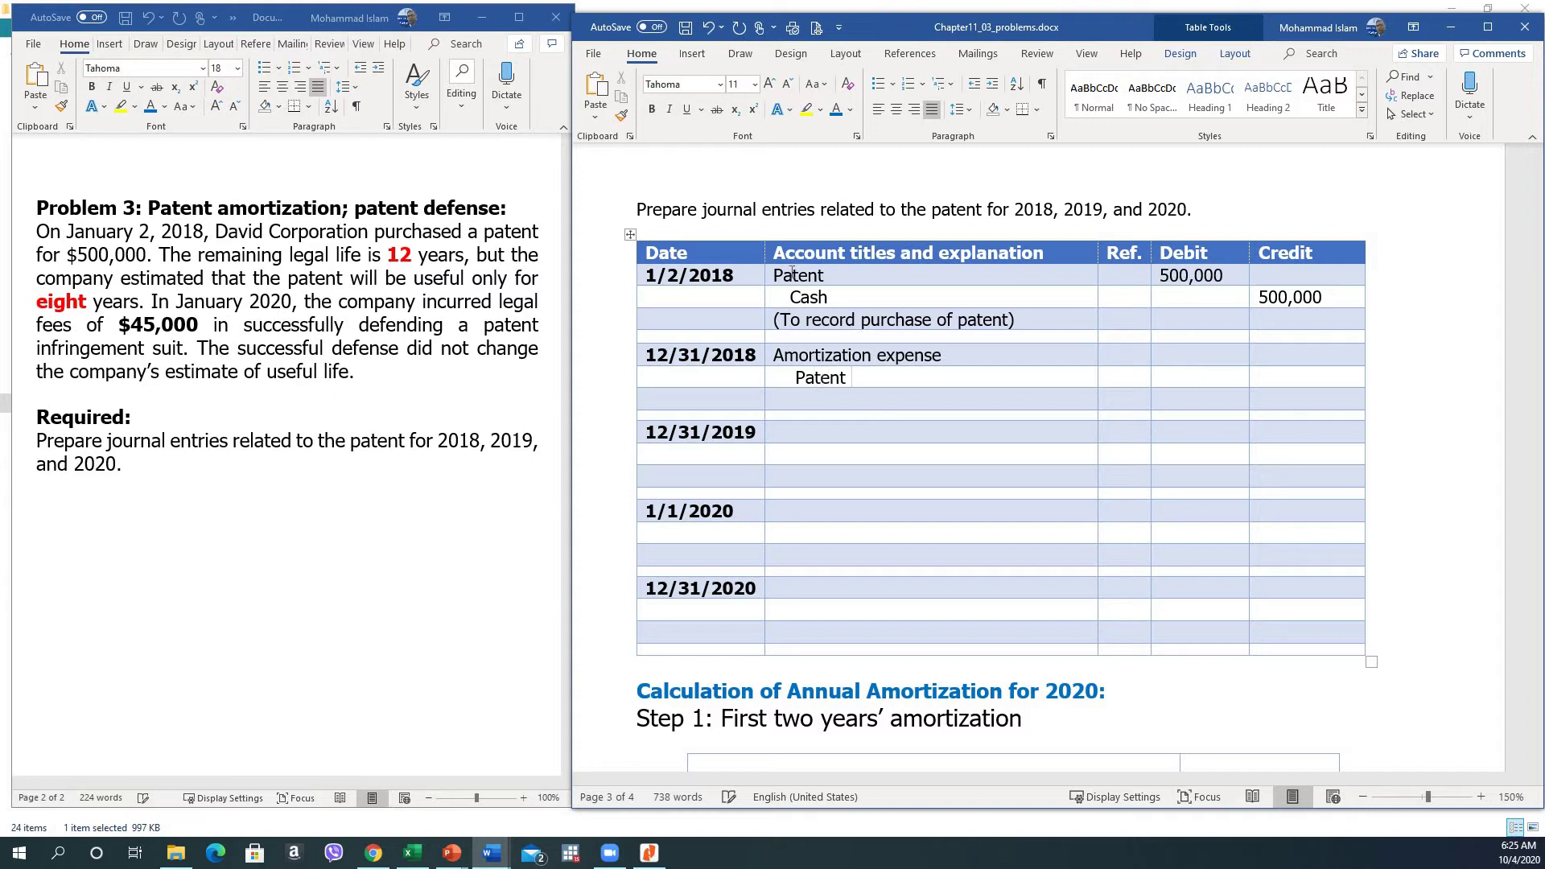
text(($500,000/8 yeqa)
key(BackSpace)
key(BackSpace)
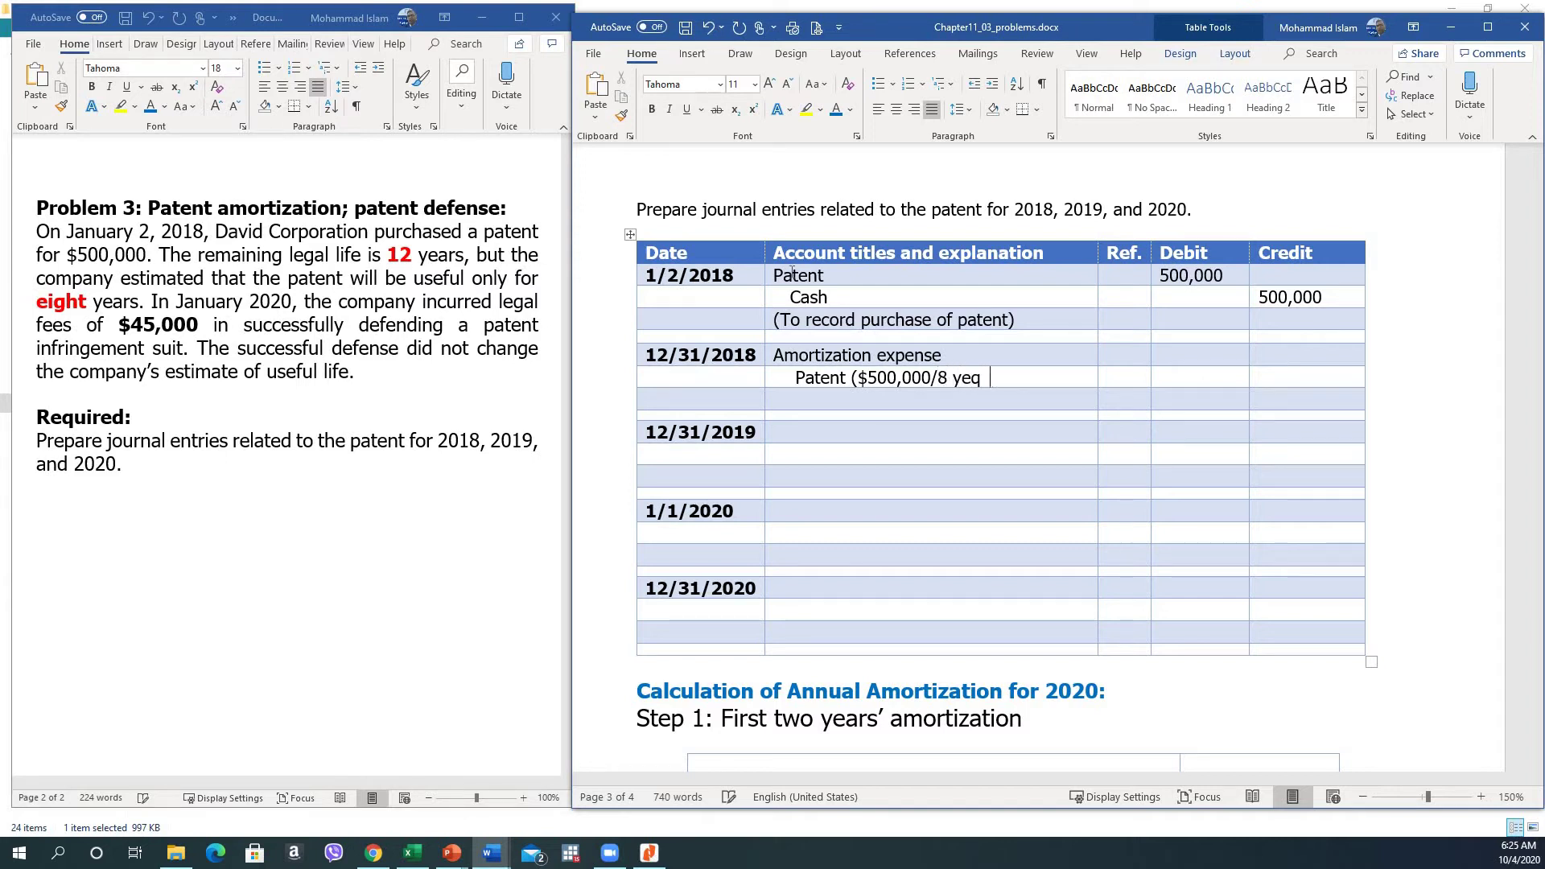
text(ars))
key(Tab)
key(Up)
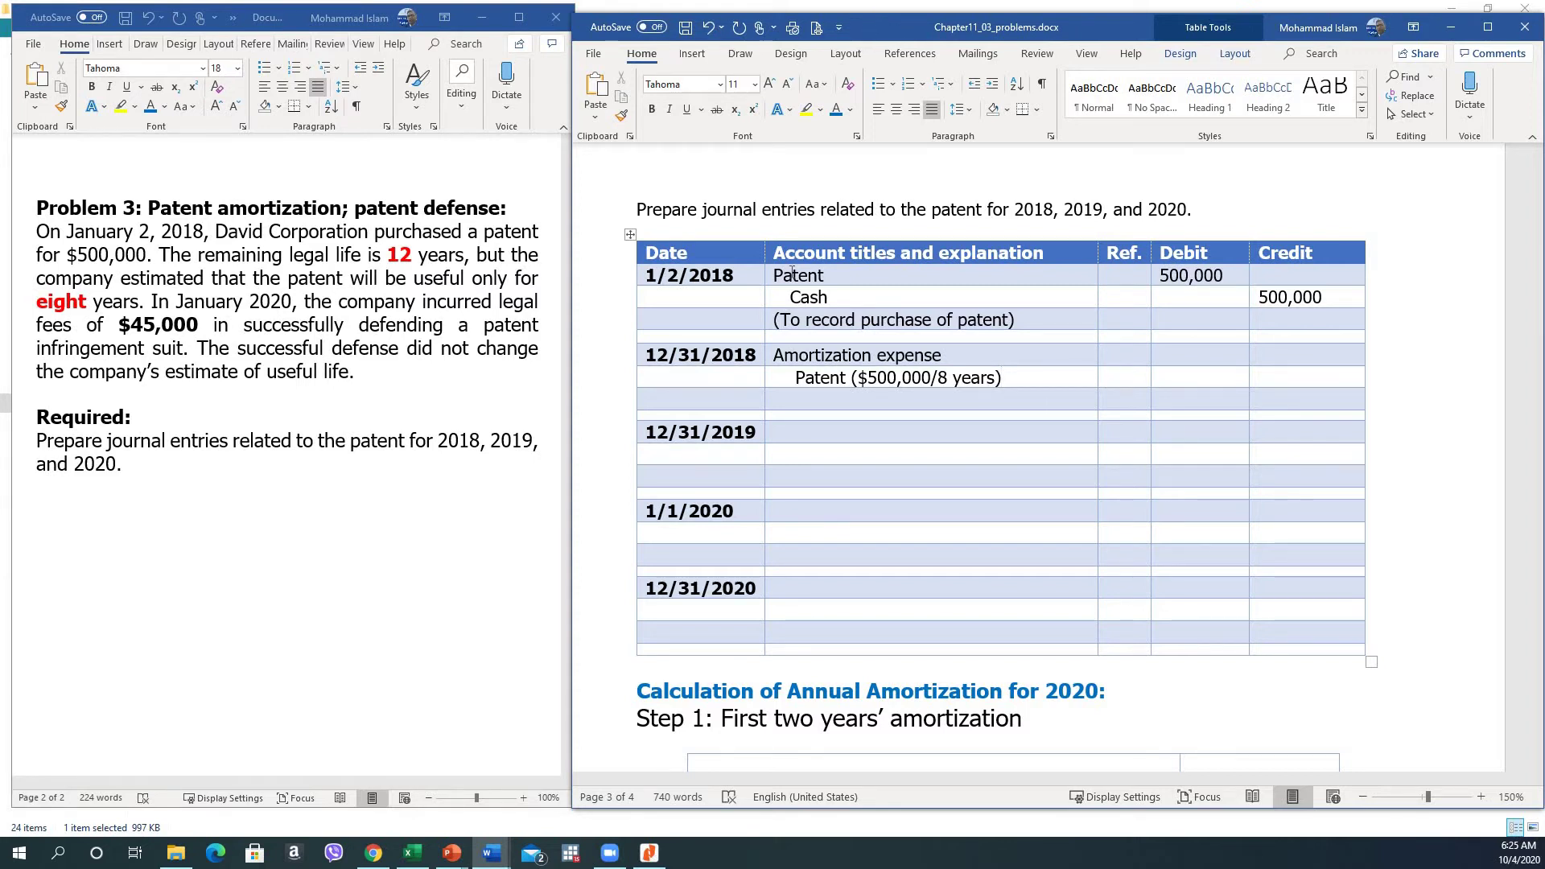
Step: Enlarge the journal table's text to 14 pt, from the header row through the rows of the 12/31/2020 entry
click(725, 336)
click(876, 238)
click(824, 379)
drag(647, 256, 1306, 635)
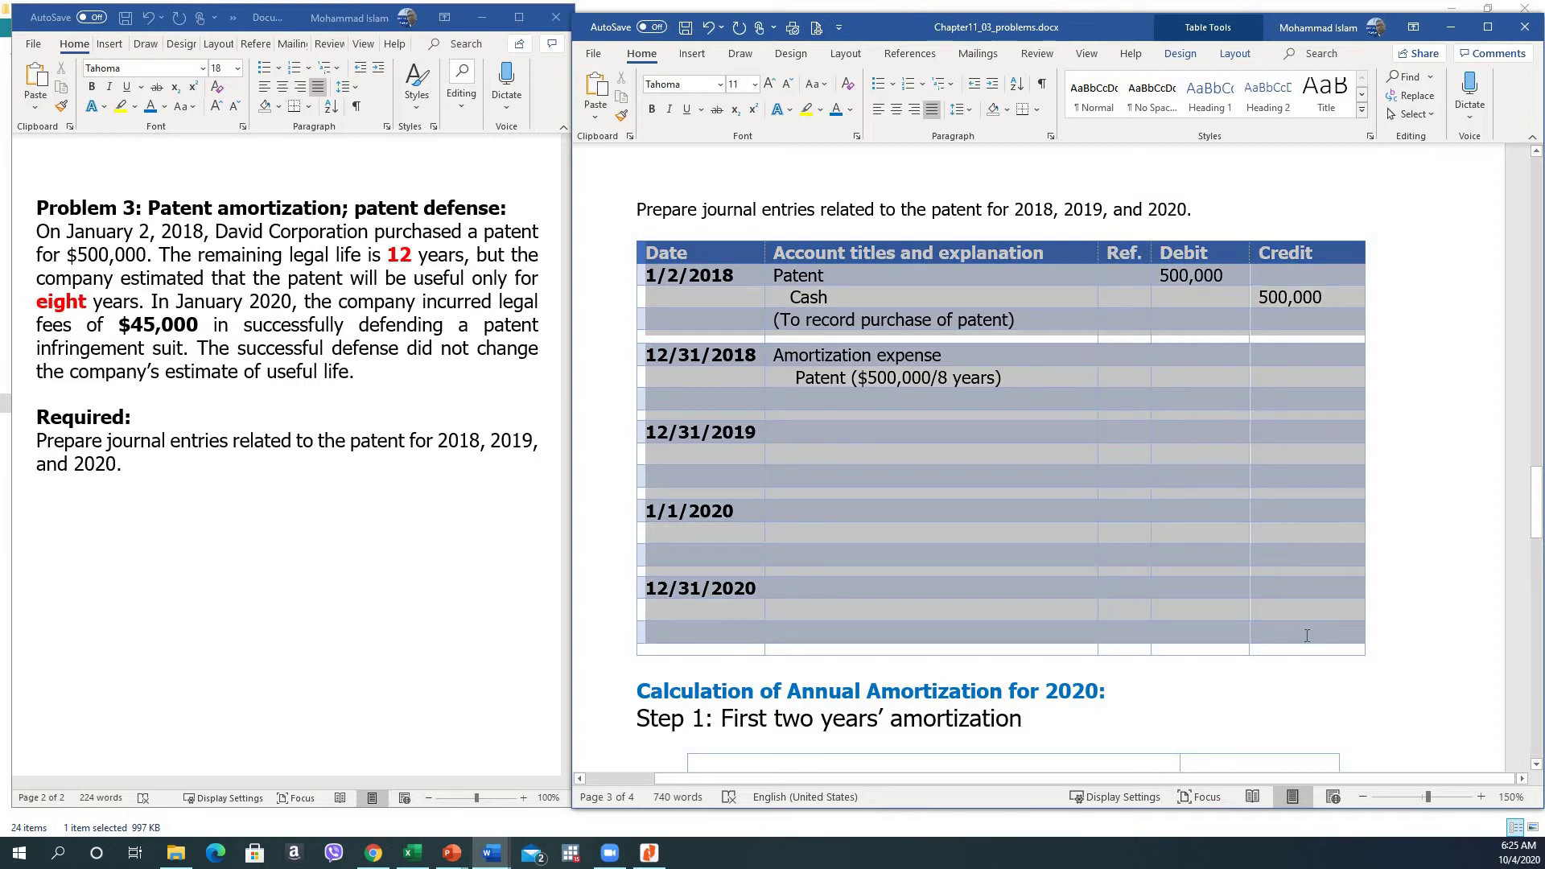
click(768, 84)
click(768, 84)
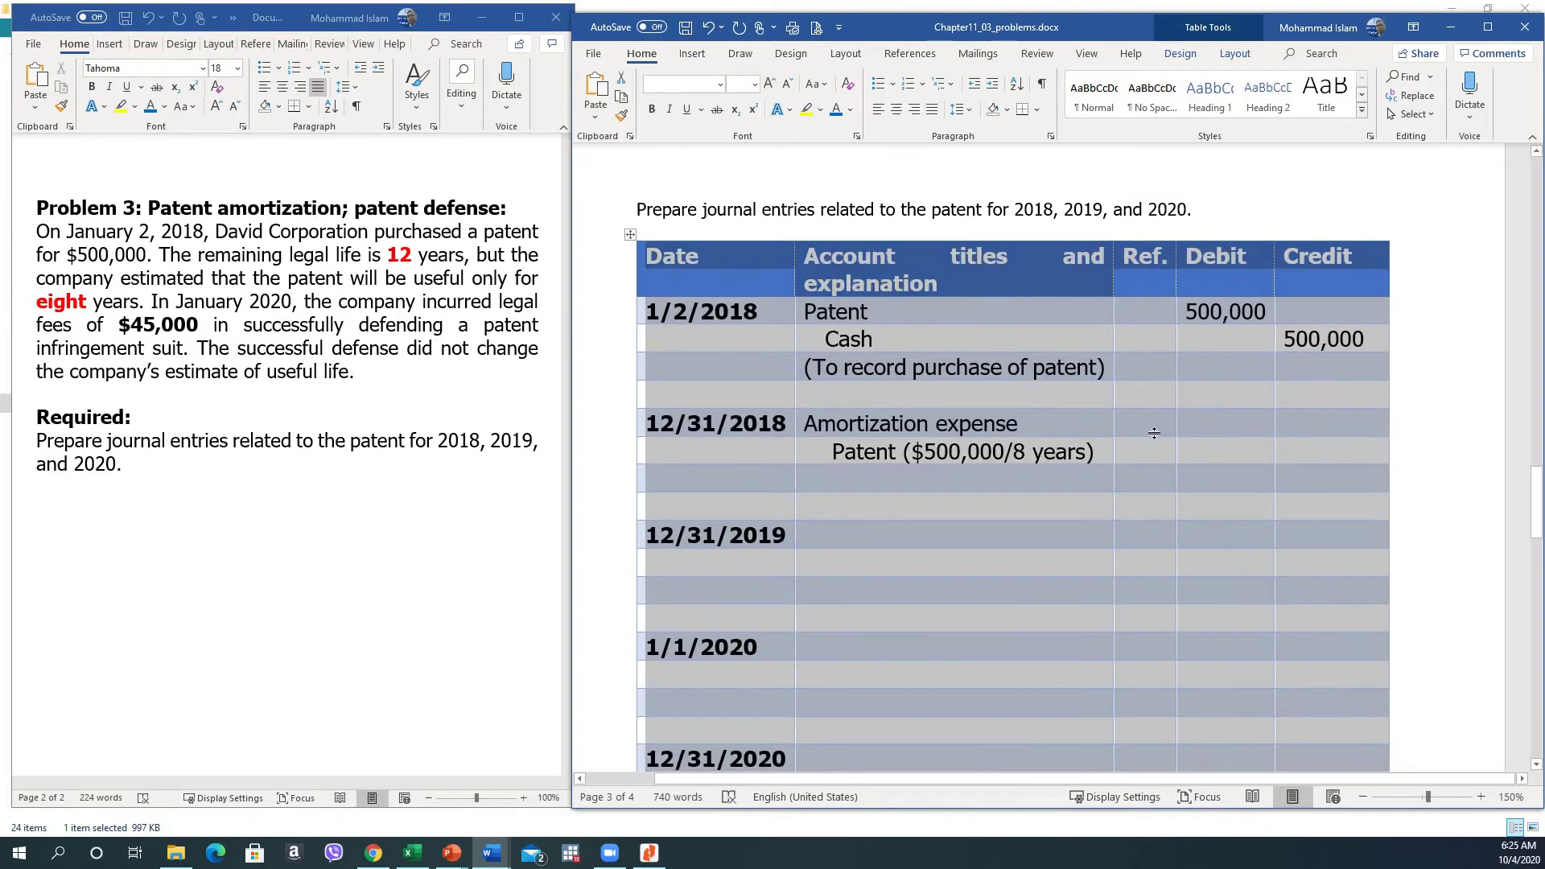
Step: Enter 62,500 as both debit and credit of the 12/31/2018 entry, and right-align the credit amount
click(1229, 427)
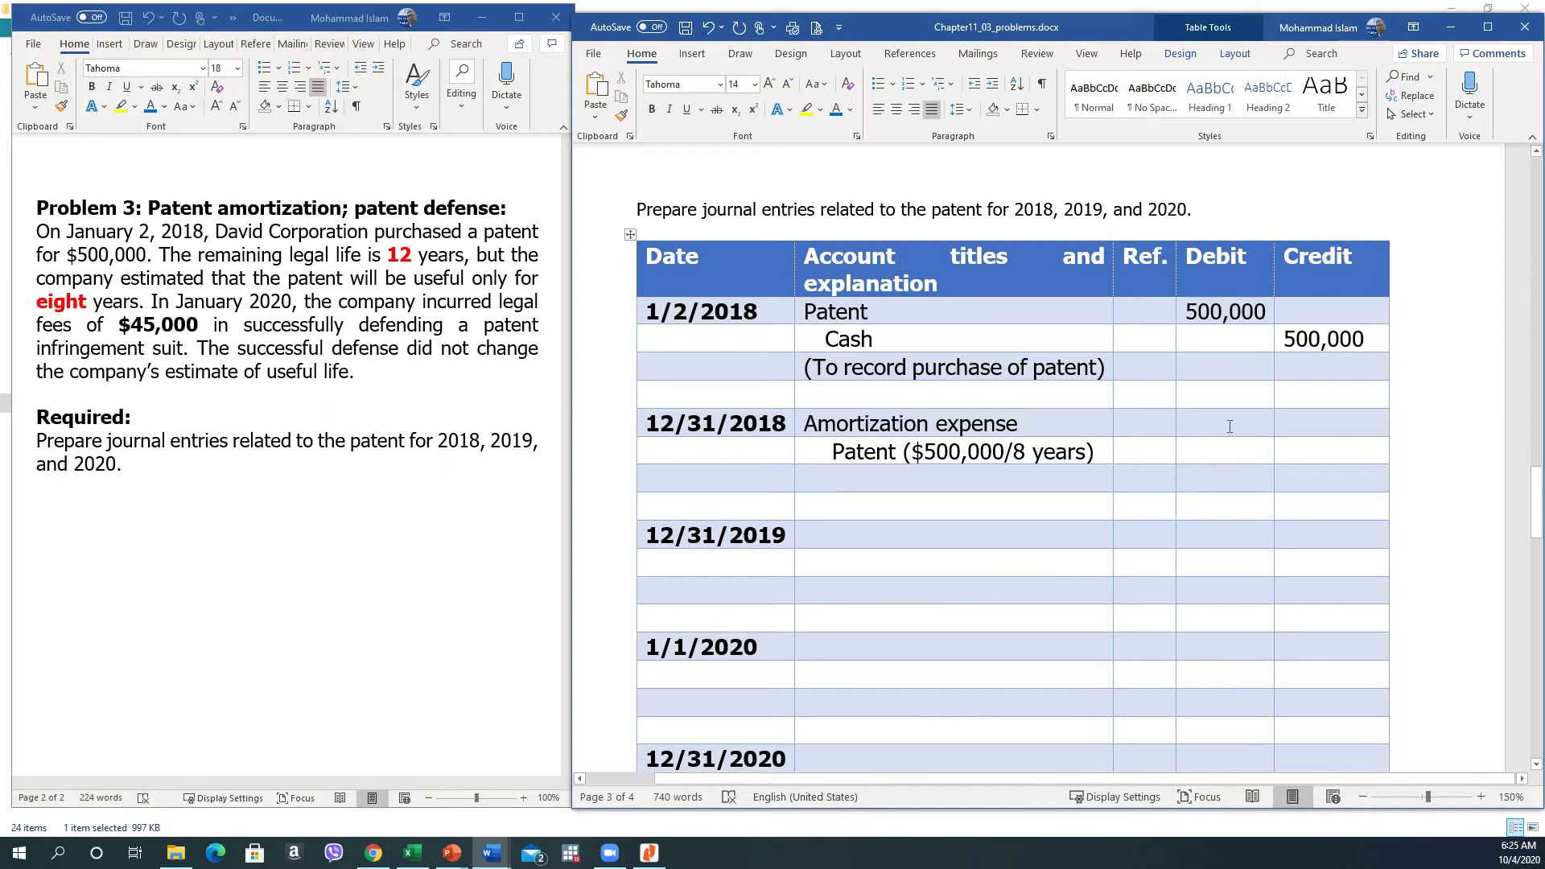
text(62,500)
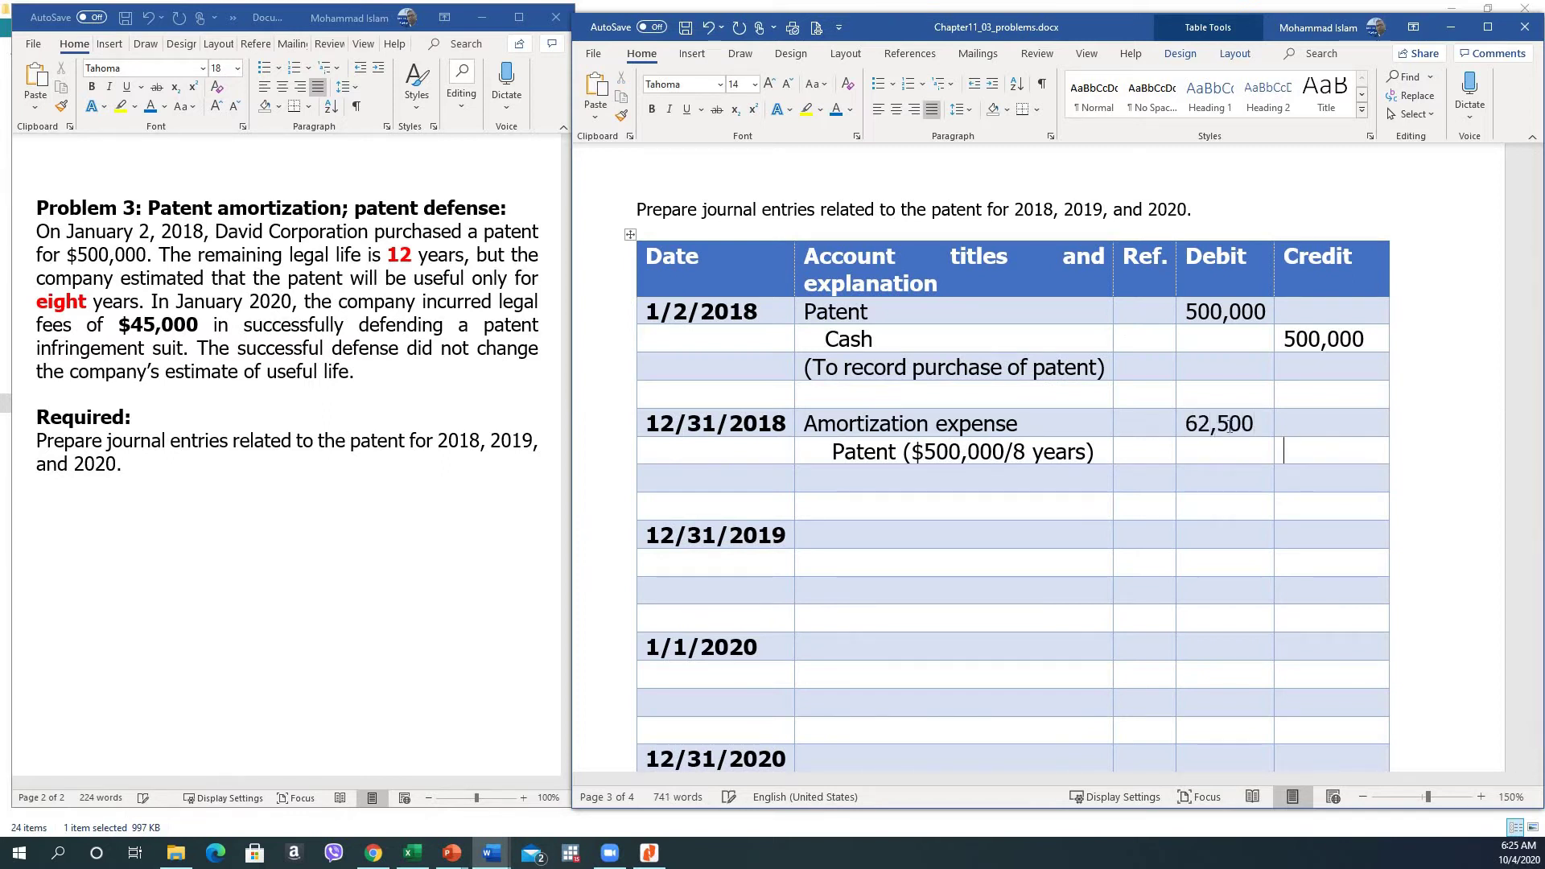
text(62,500)
key(ctrl+r)
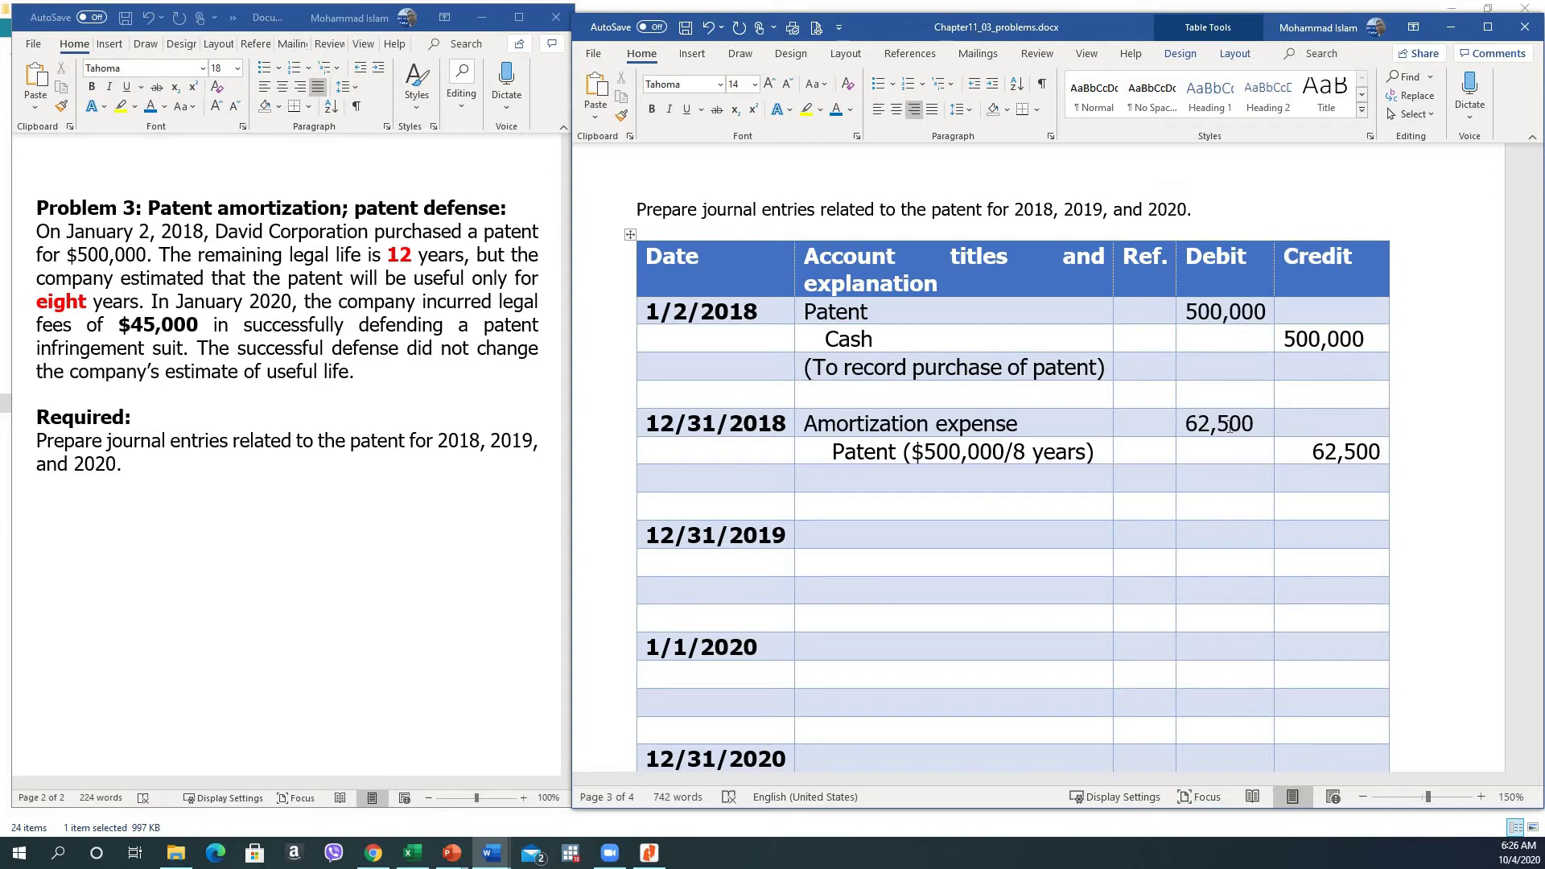
Step: Add the explanation "(To record amortization)" beneath the Patent line of the 12/31/2018 entry
scroll(1156, 454, down, 1)
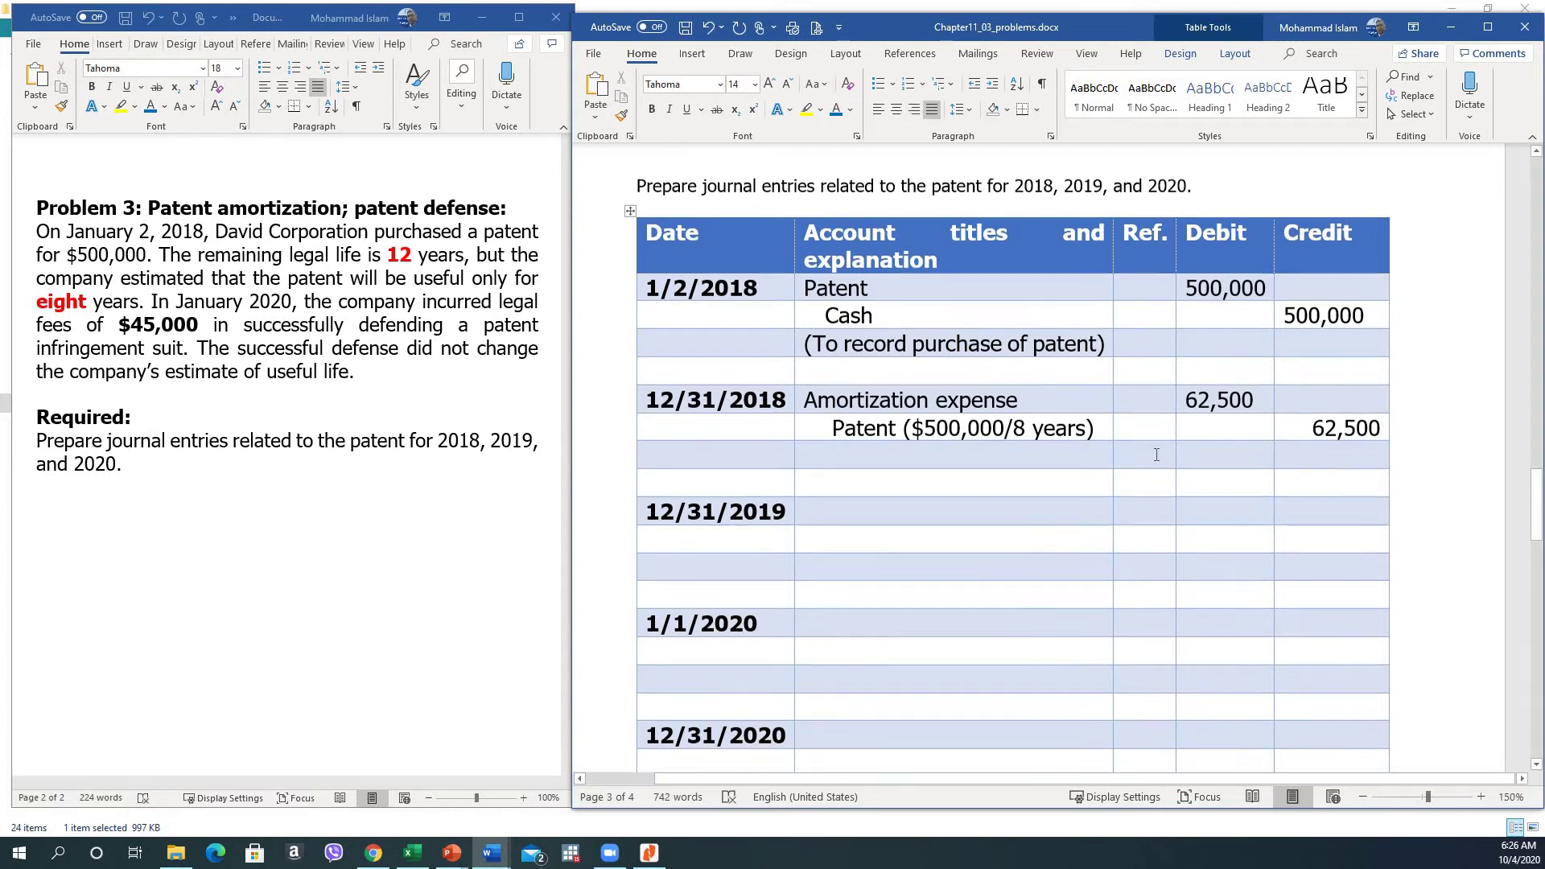
click(849, 416)
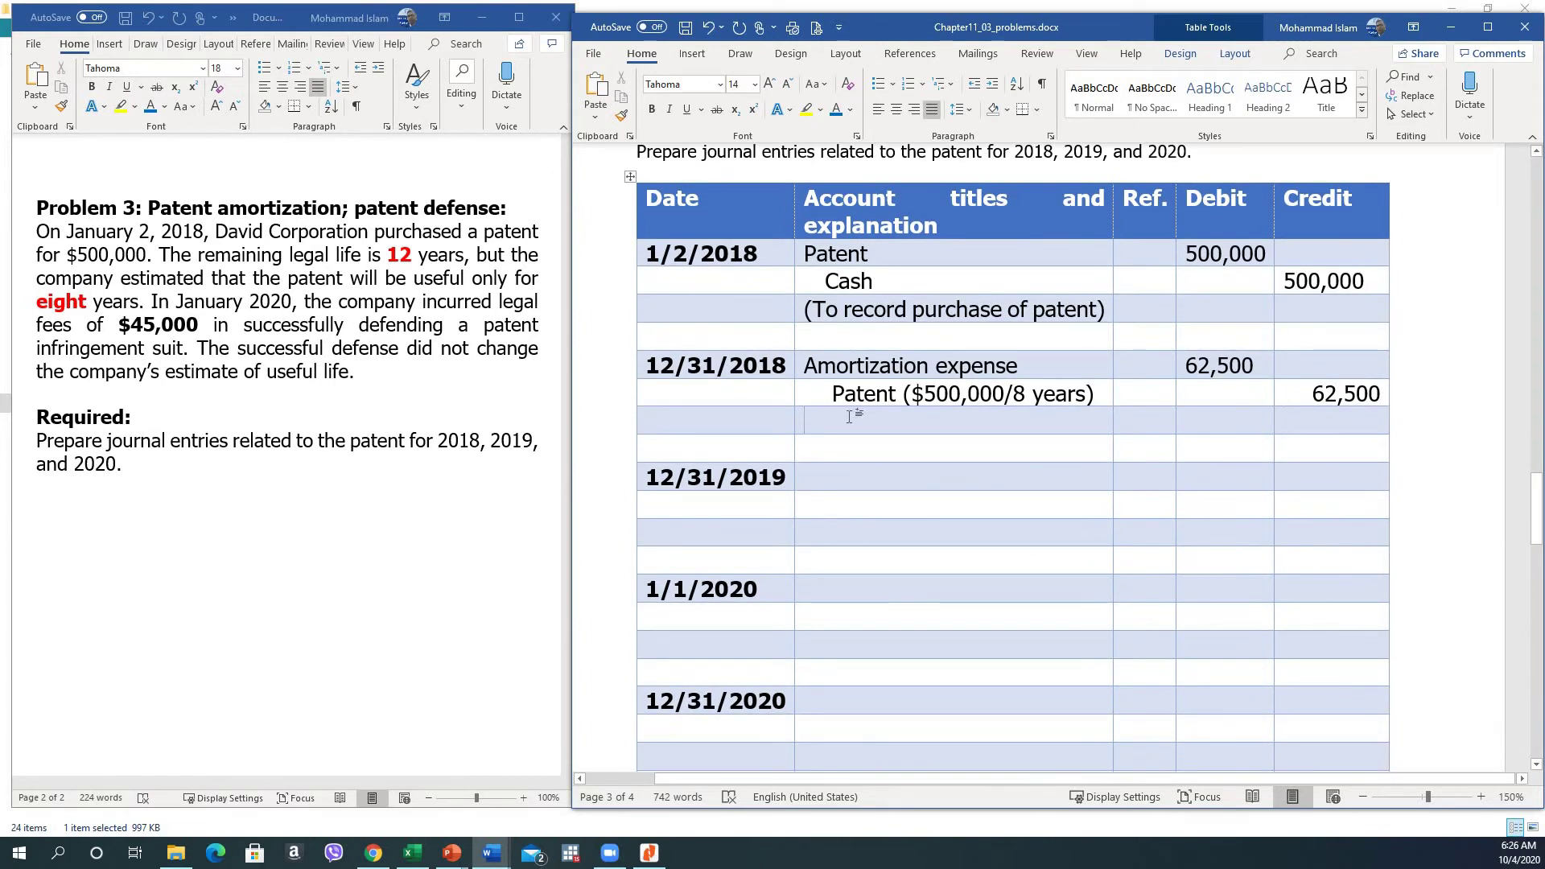
text(()
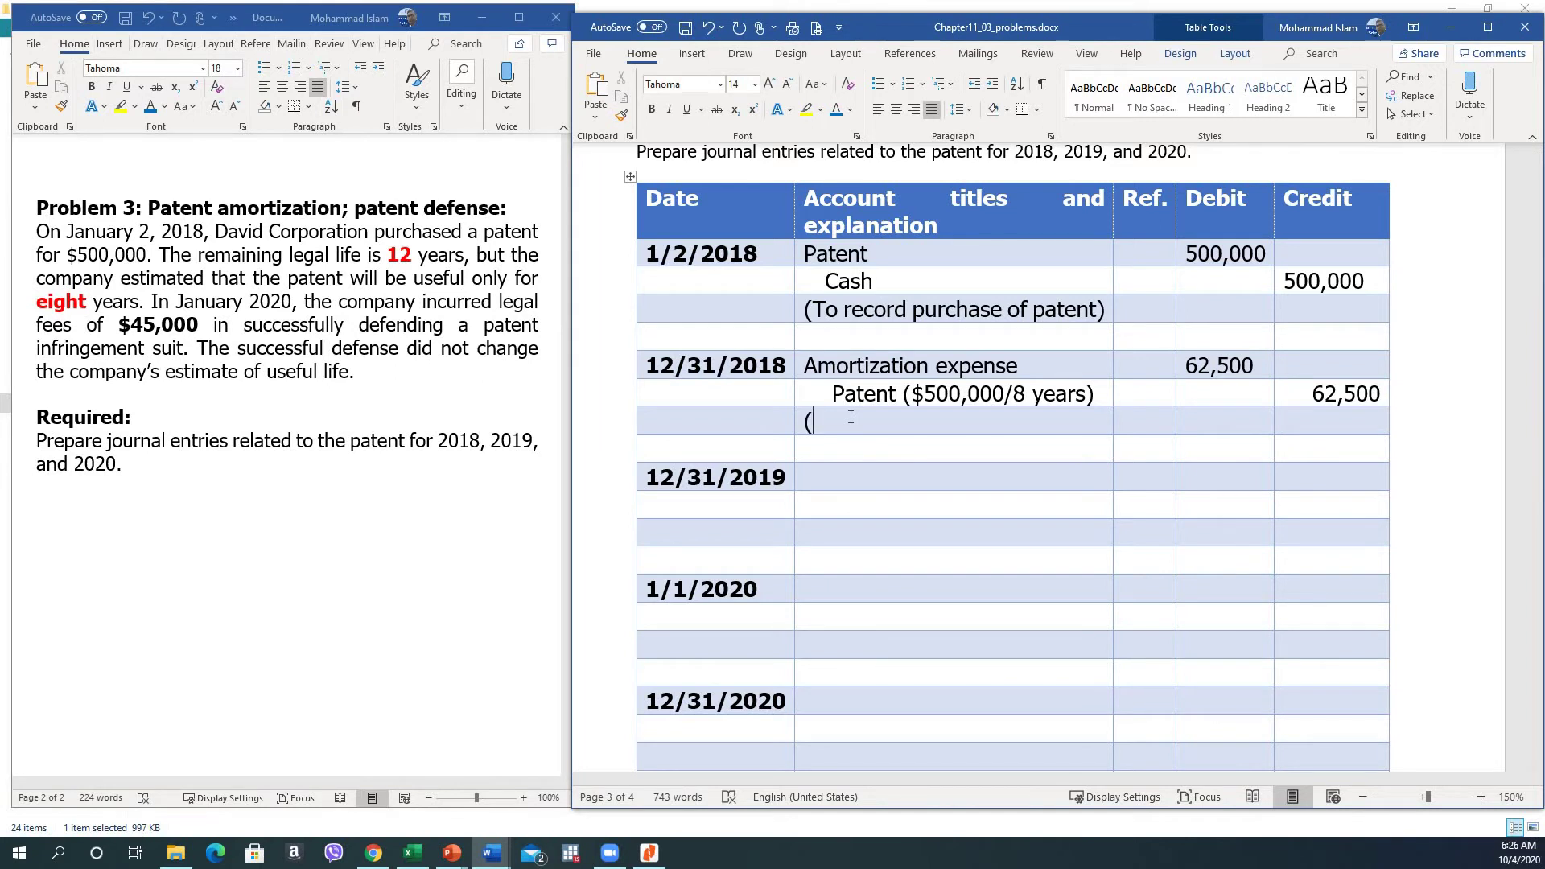
text(To record amor)
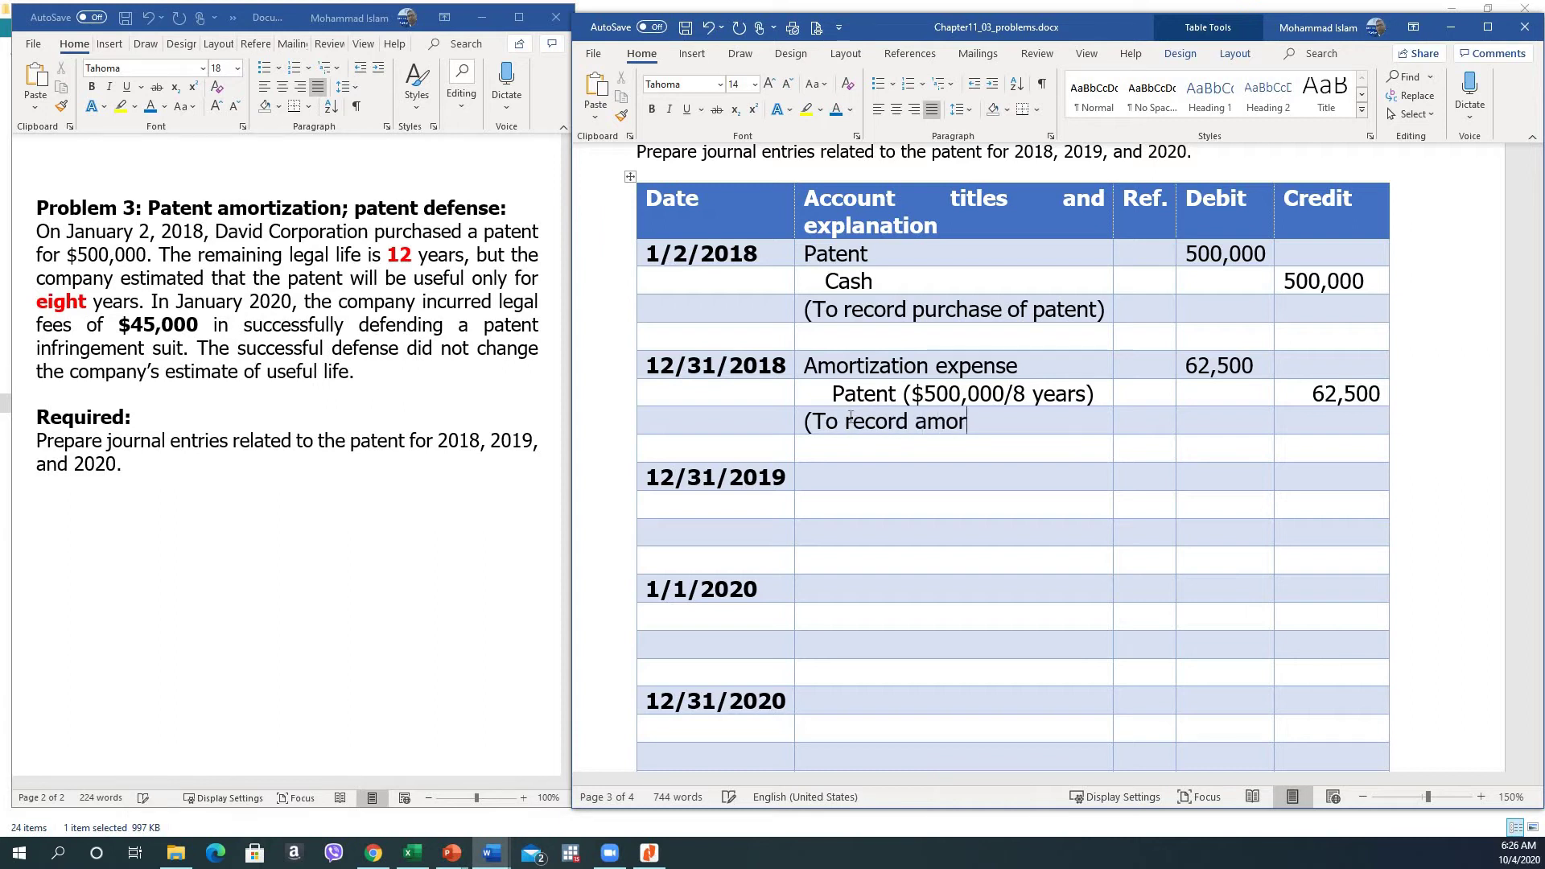
text(tization))
key(BackSpace)
key(BackSpace)
key(BackSpace)
key(BackSpace)
text(ion))
Step: Enter "Amortization expense" and, indented beneath it, "Patent" as the account titles of the 12/31/2019 entry
key(Down)
scroll(900, 414, down, 3)
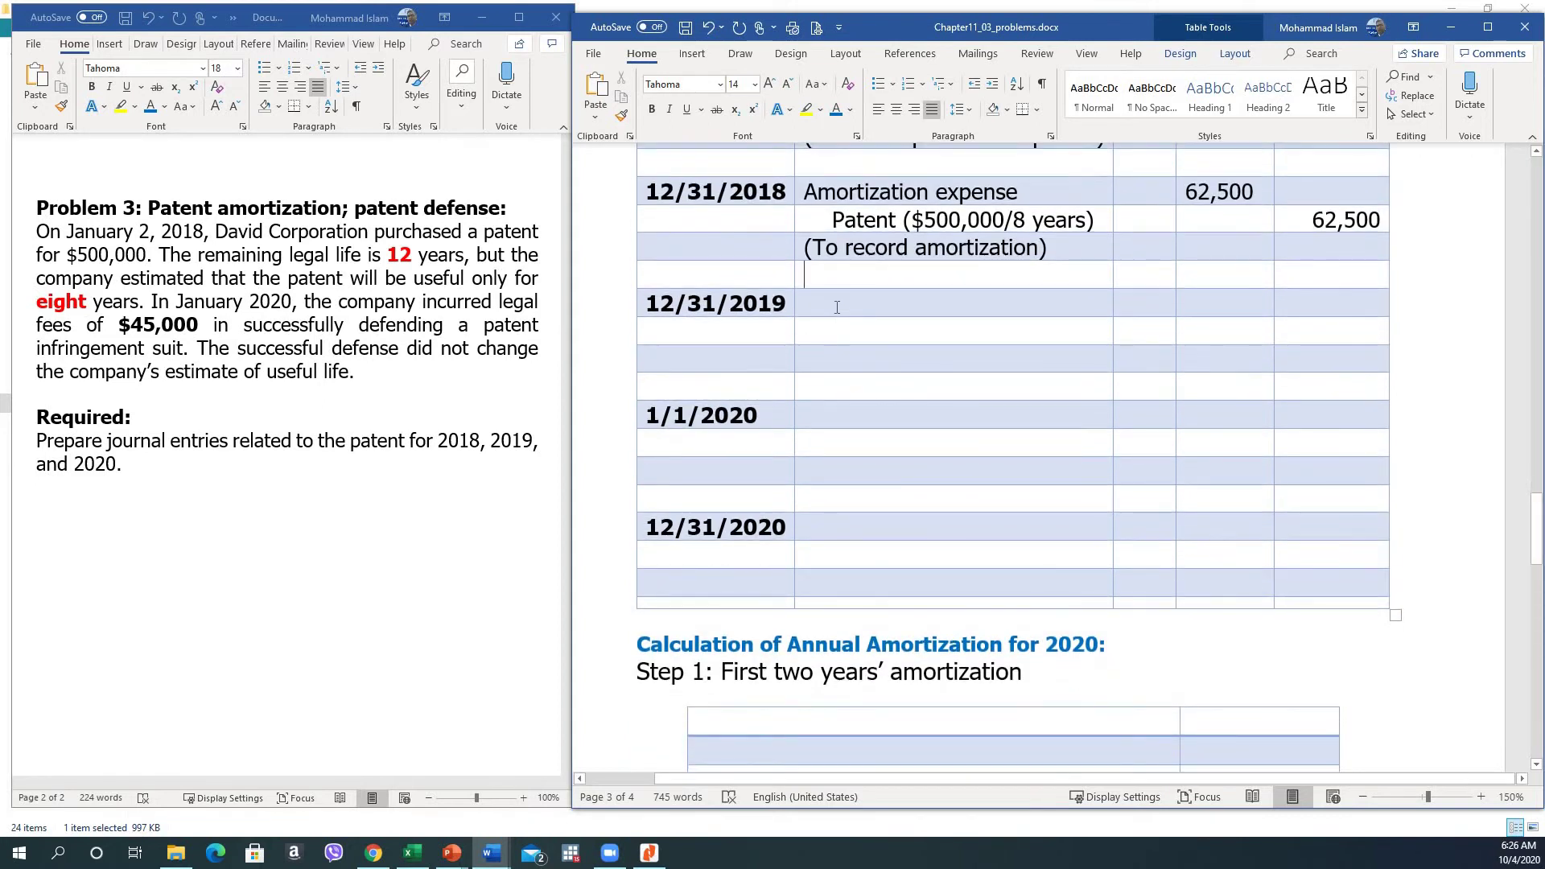
text(Amjo)
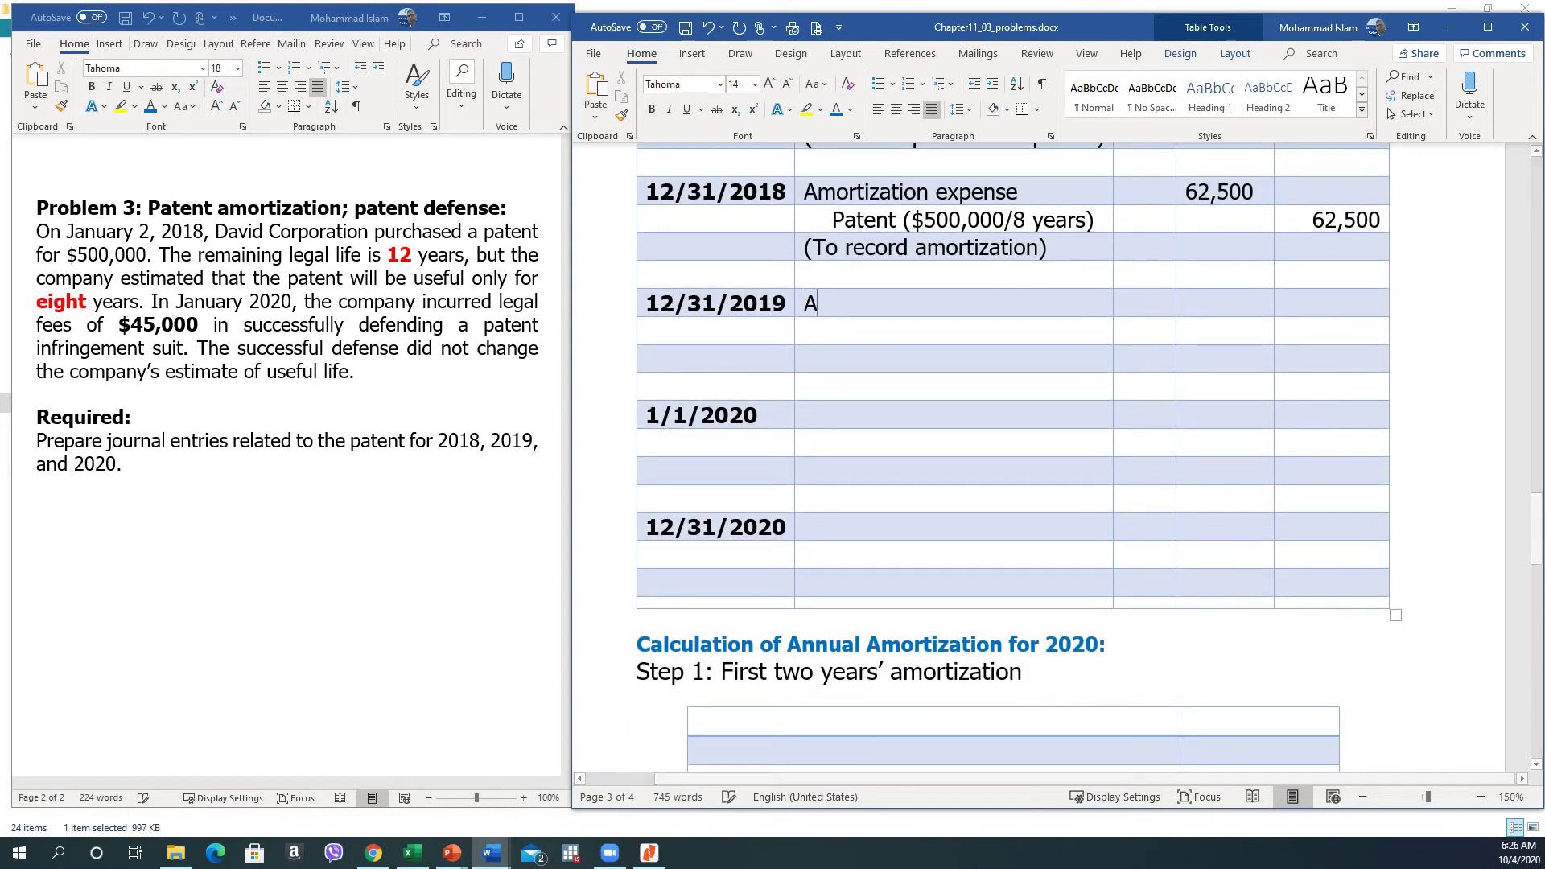
key(BackSpace)
key(BackSpace)
text(ort)
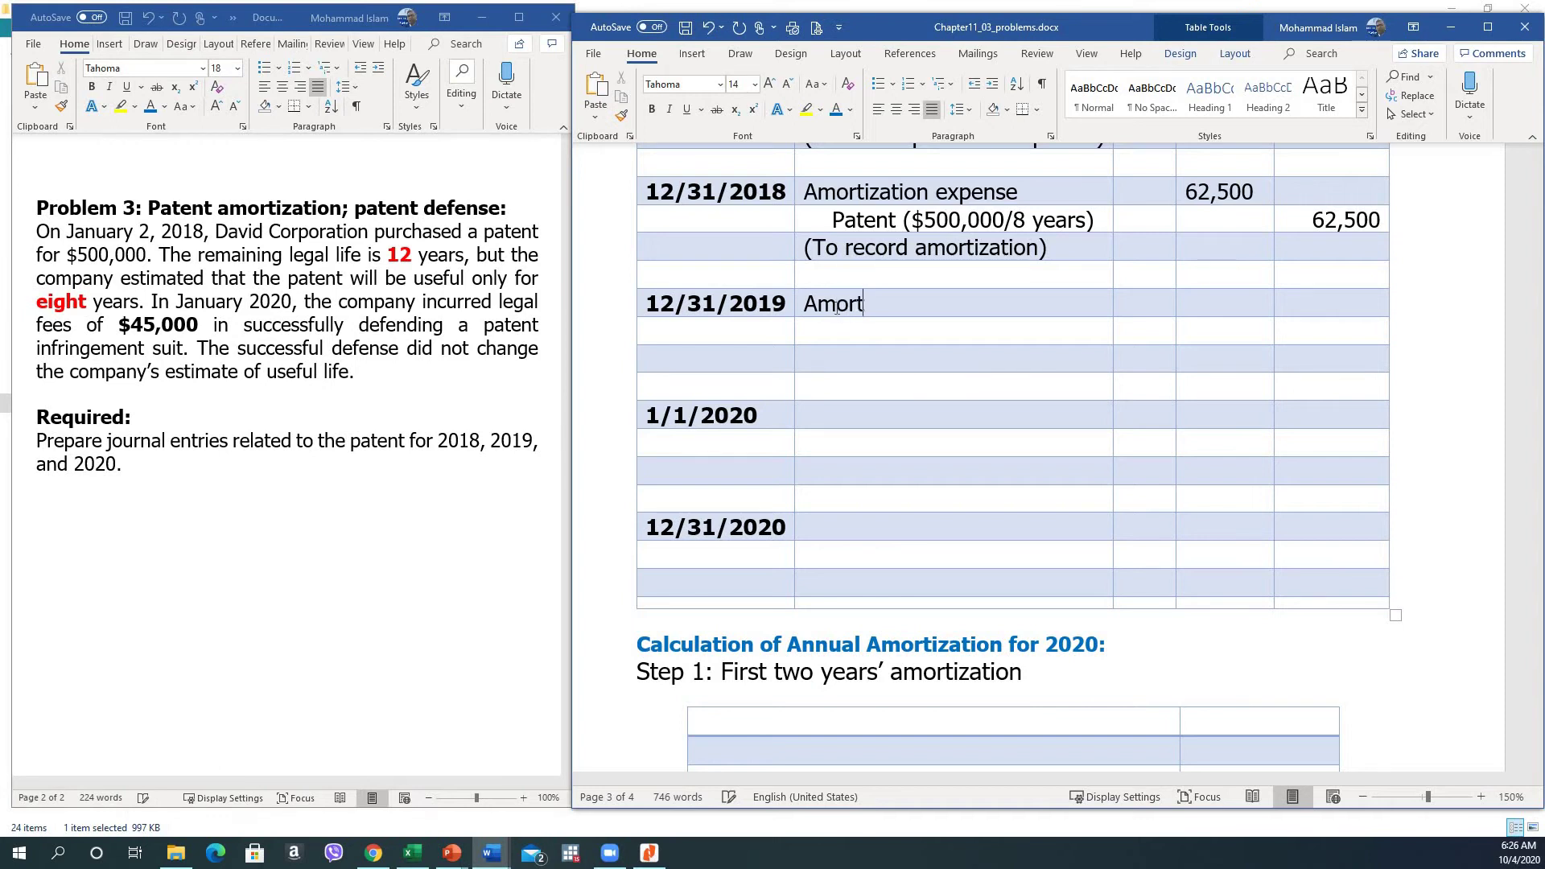
text(ization expense)
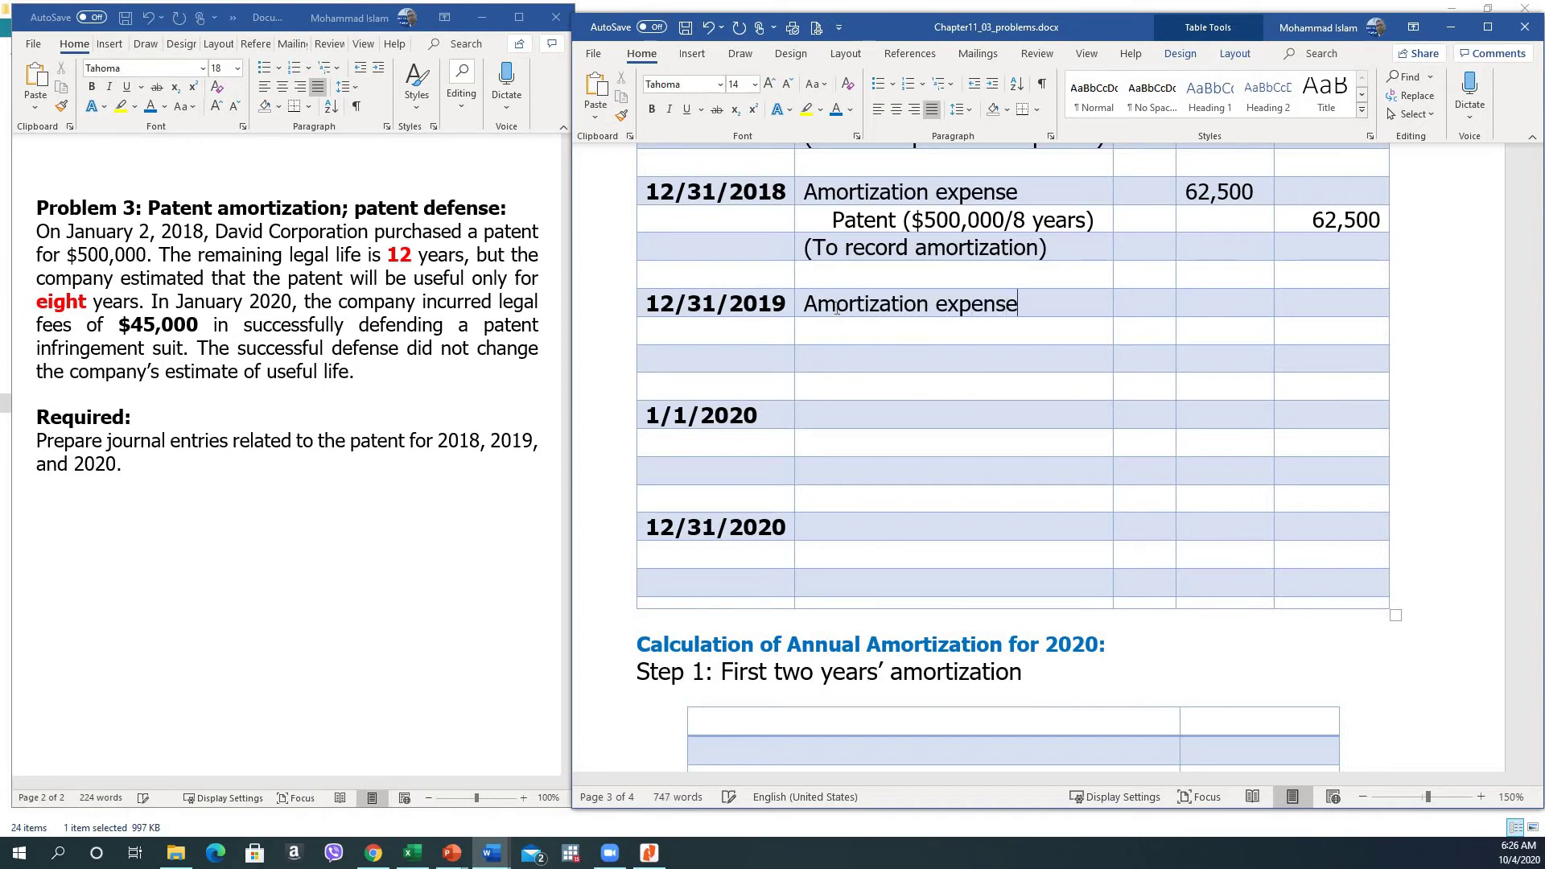
key(Down)
text(Patent)
Step: Enter 62,500 as both the debit and the credit amount of the 12/31/2019 entry
key(Tab)
key(Up)
key(Tab)
text(62,5000)
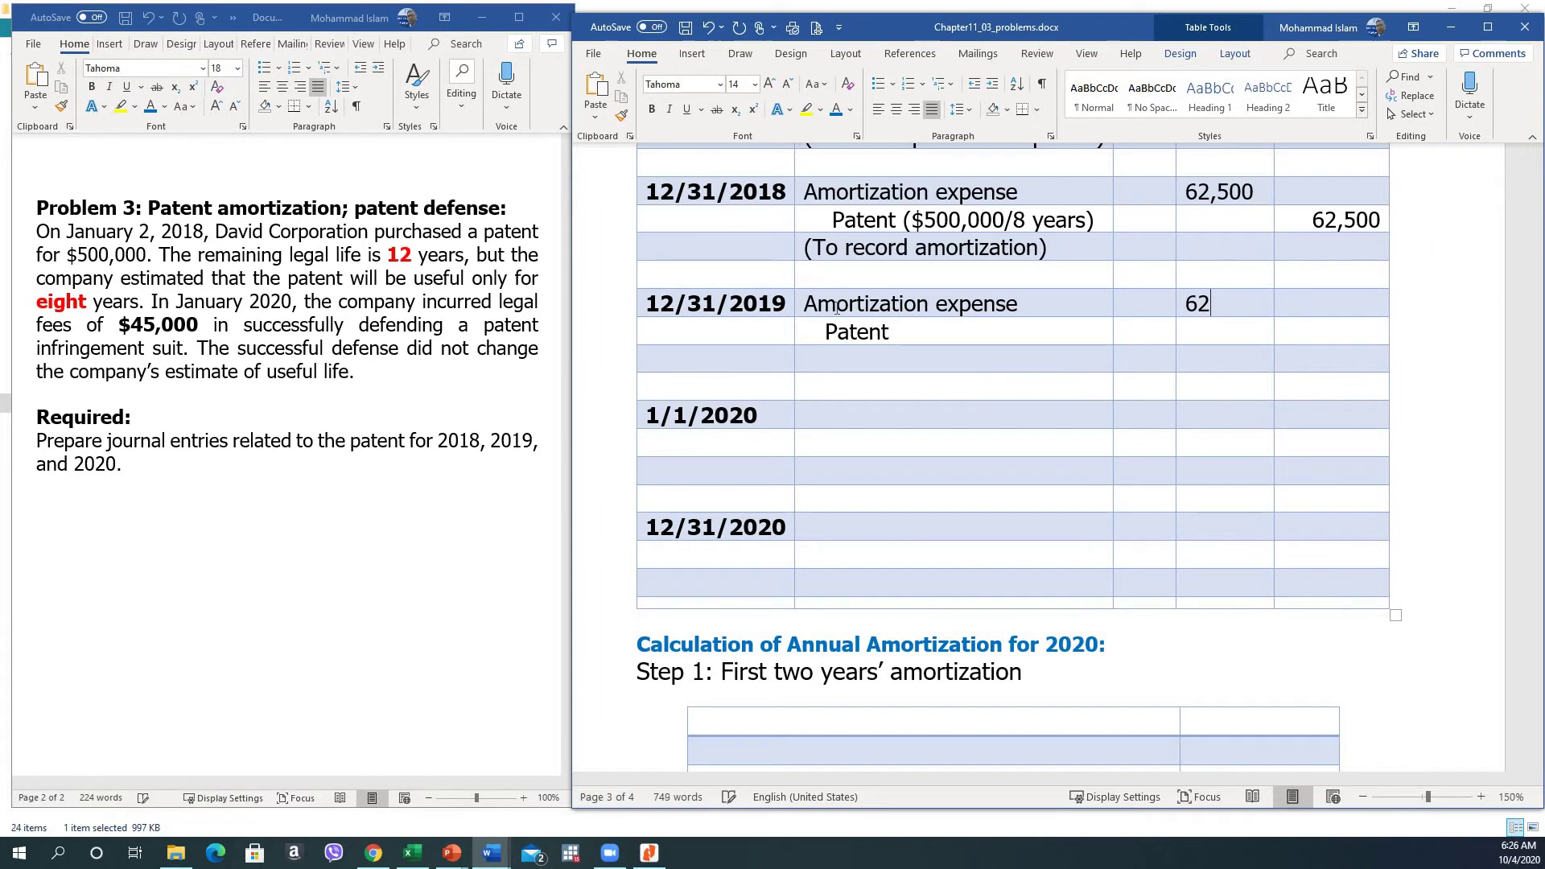
key(BackSpace)
key(Down)
key(Tab)
text(62,500)
Step: Add the explanation "(To record amortization)" beneath the Patent line of the 12/31/2019 entry
key(Left)
key(Left)
key(Left)
key(Left)
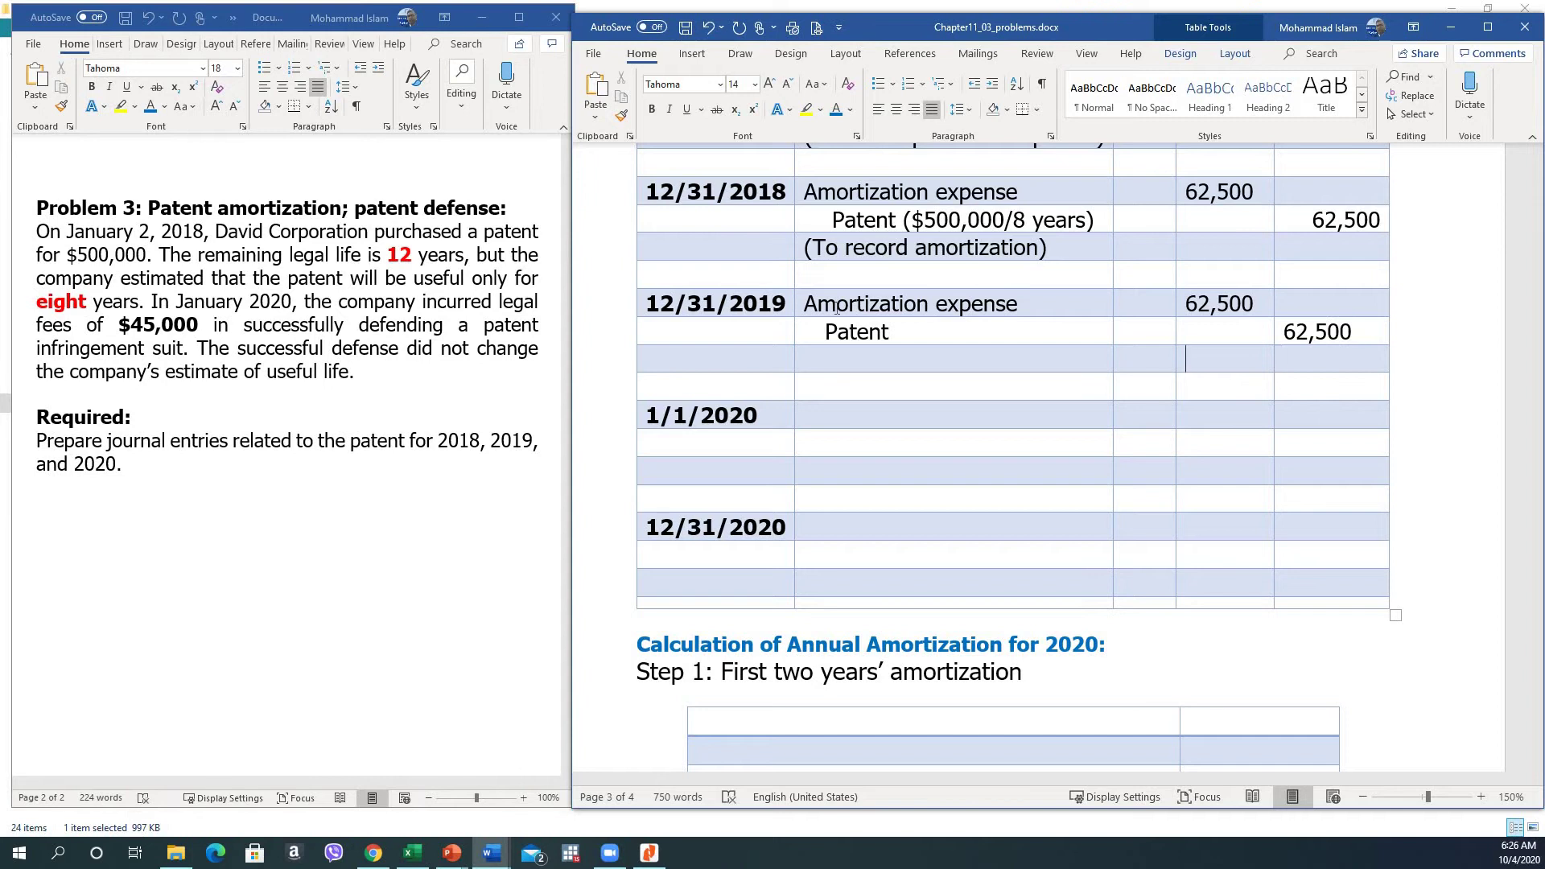
text((To record amorti)
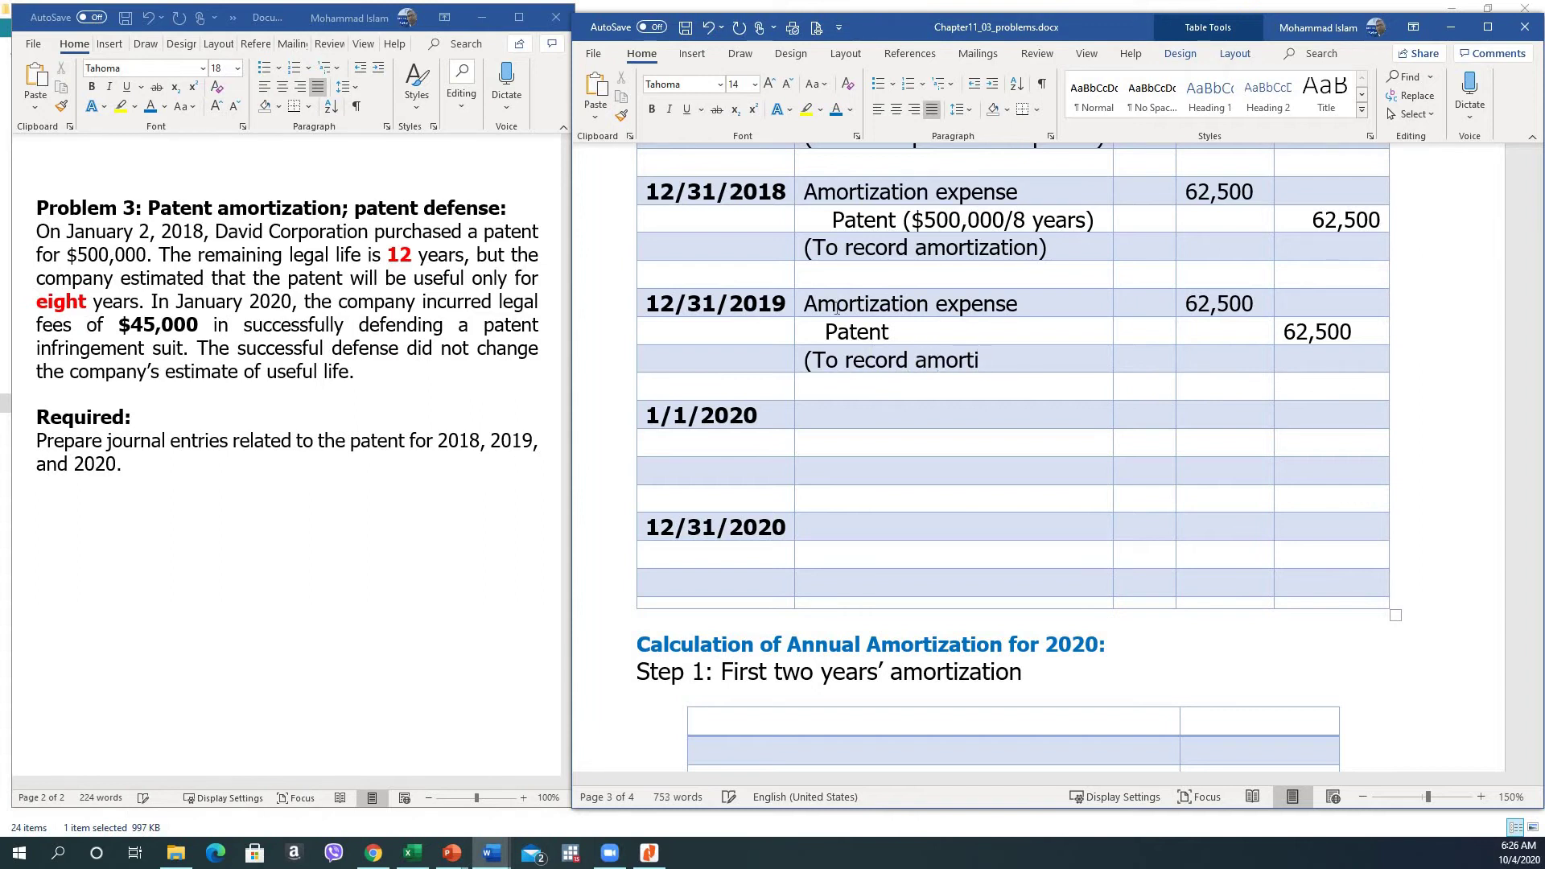
text(zation))
key(Down)
key(Down)
Step: Enter "Patent" and, indented beneath it, "Cash" as the account titles of the 1/1/2020 entry
click(275, 299)
drag(151, 305, 198, 317)
click(198, 317)
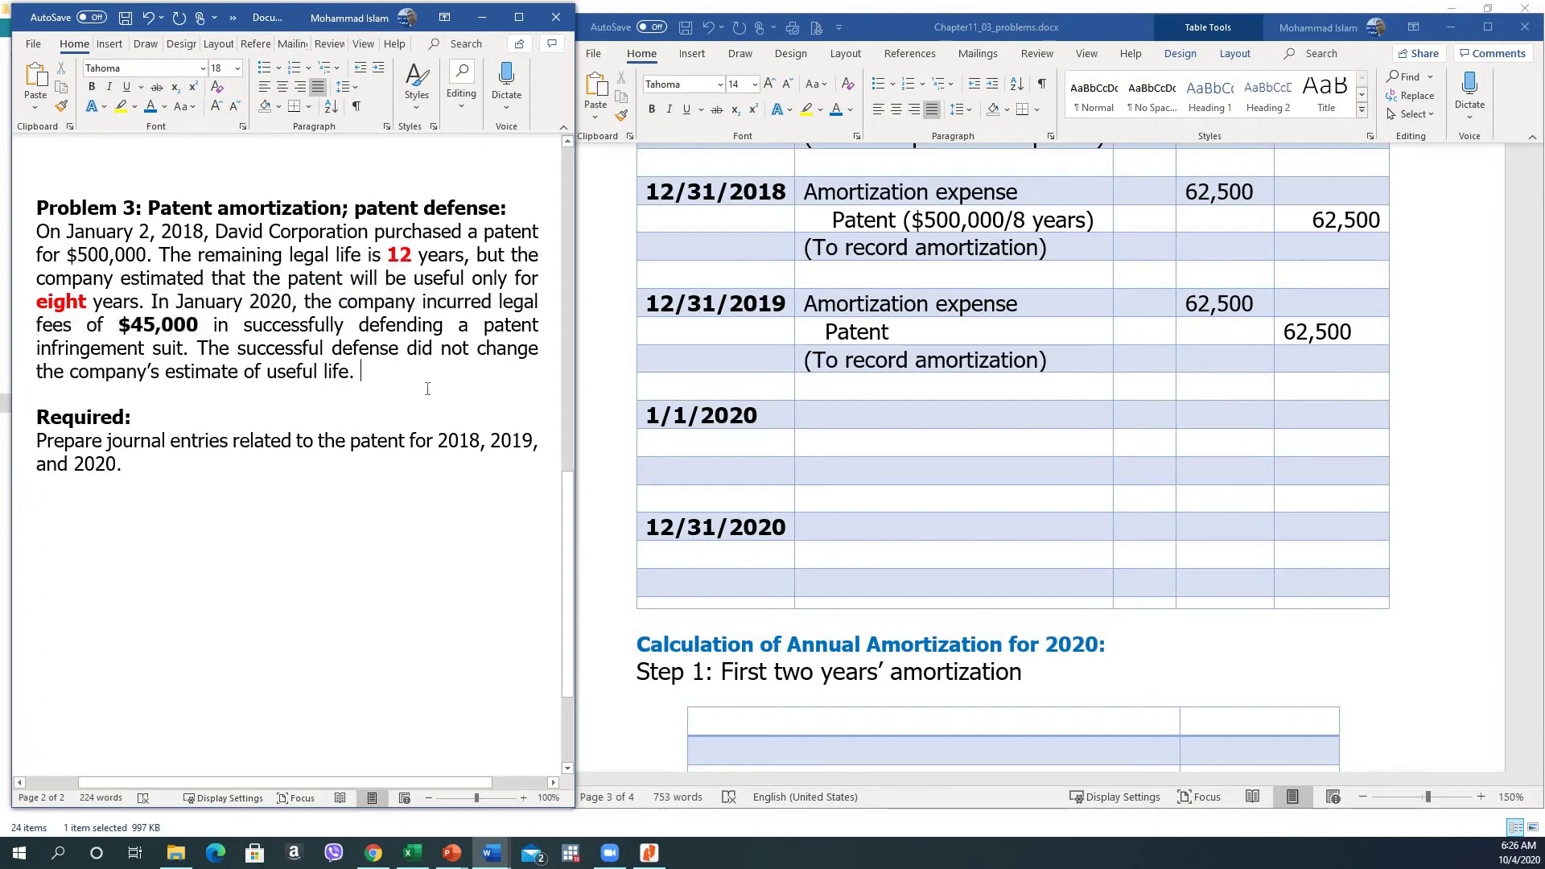
click(813, 420)
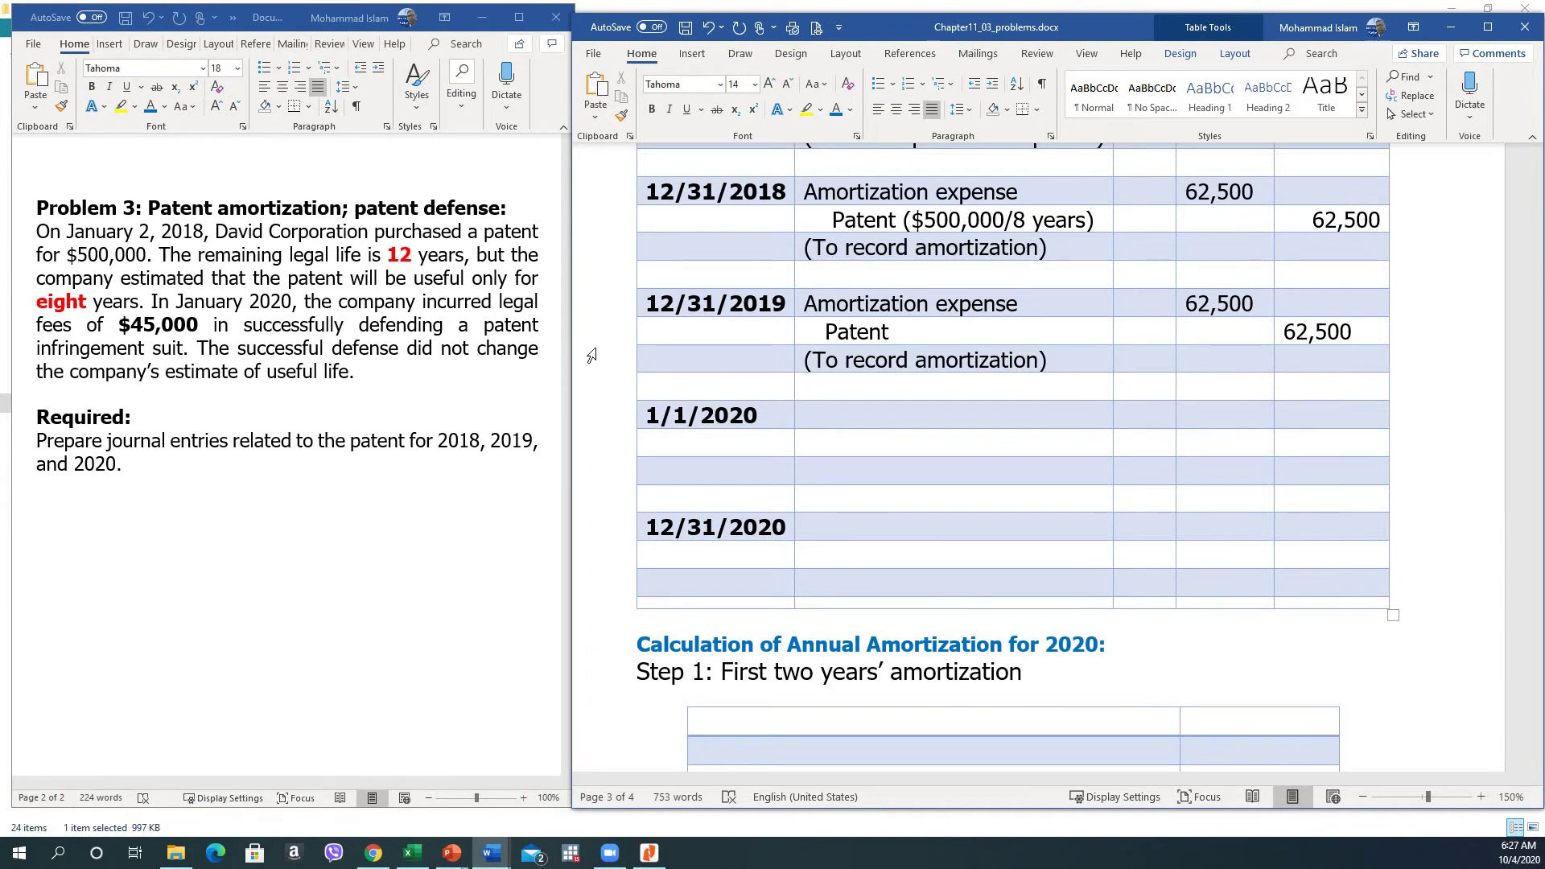
text(Patent)
key(Down)
text(Cash)
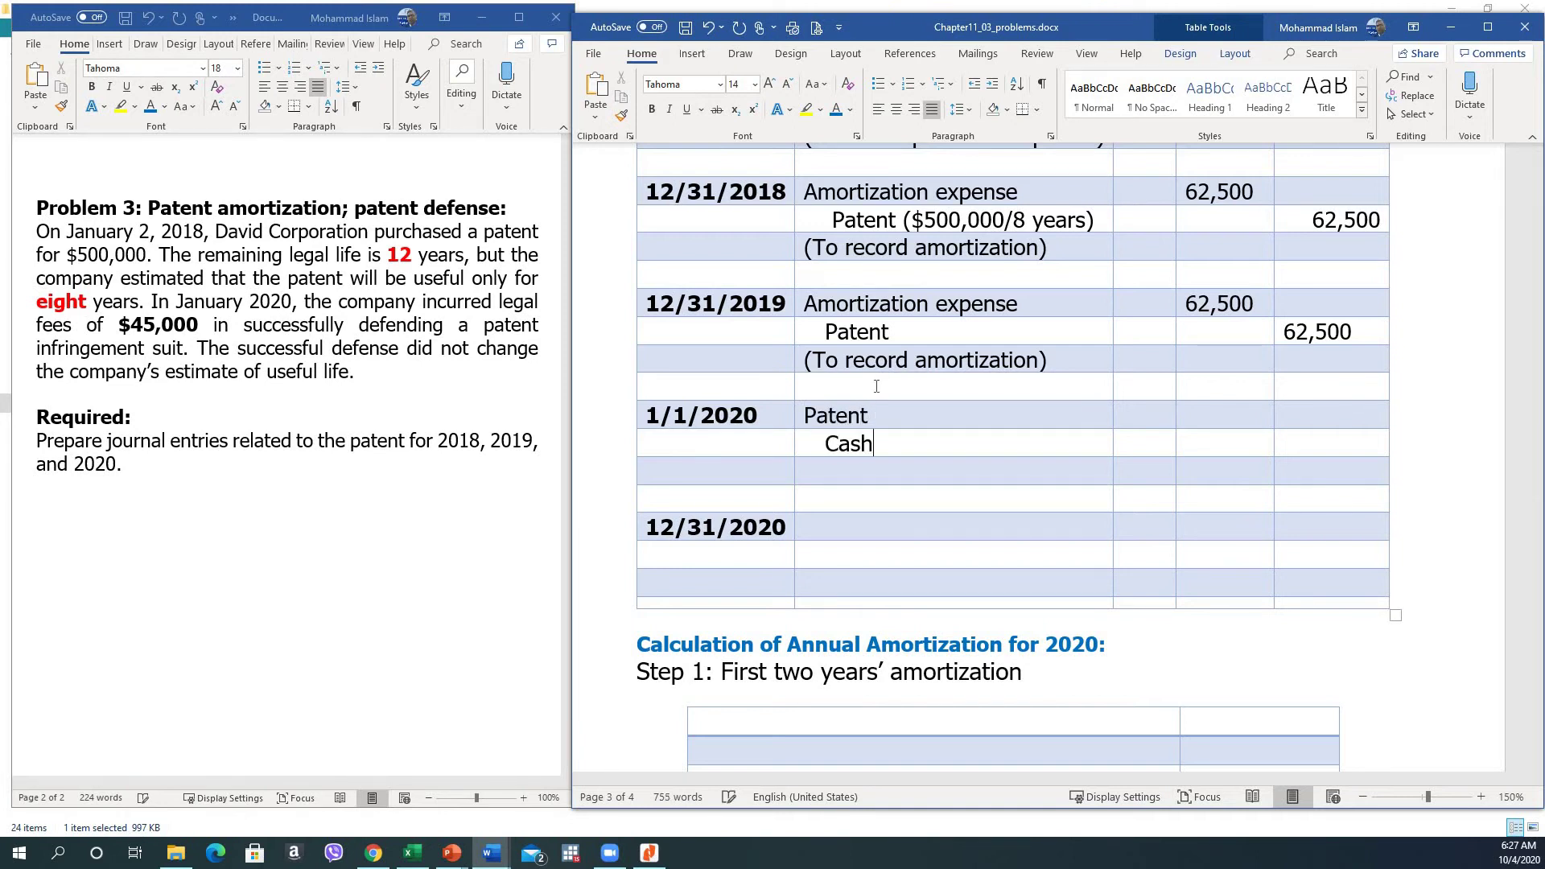
Step: Enter 45,000 as the Patent debit and the Cash credit of the 1/1/2020 entry
key(Tab)
key(Tab)
key(Up)
text(45,000)
key(Down)
key(Tab)
text(45,000)
Step: Add the explanation "(To record cost of defending patent)" beneath the Cash line of the 1/1/2020 entry
key(Down)
key(Left)
key(Left)
key(Left)
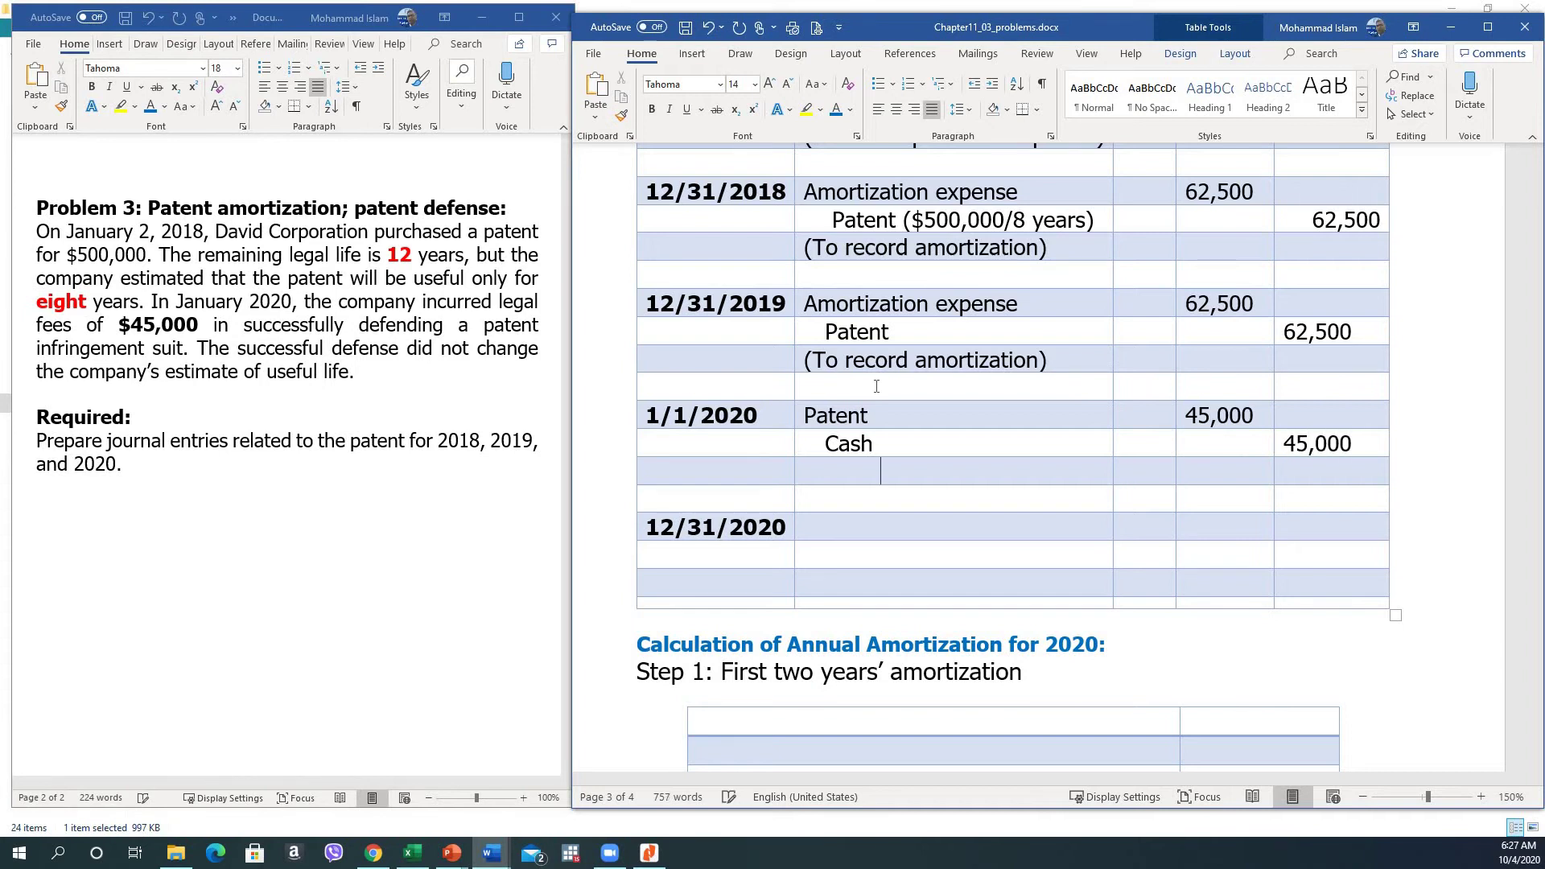
text((To re)
key(BackSpace)
key(BackSpace)
key(BackSpace)
text(record)
text(cost )
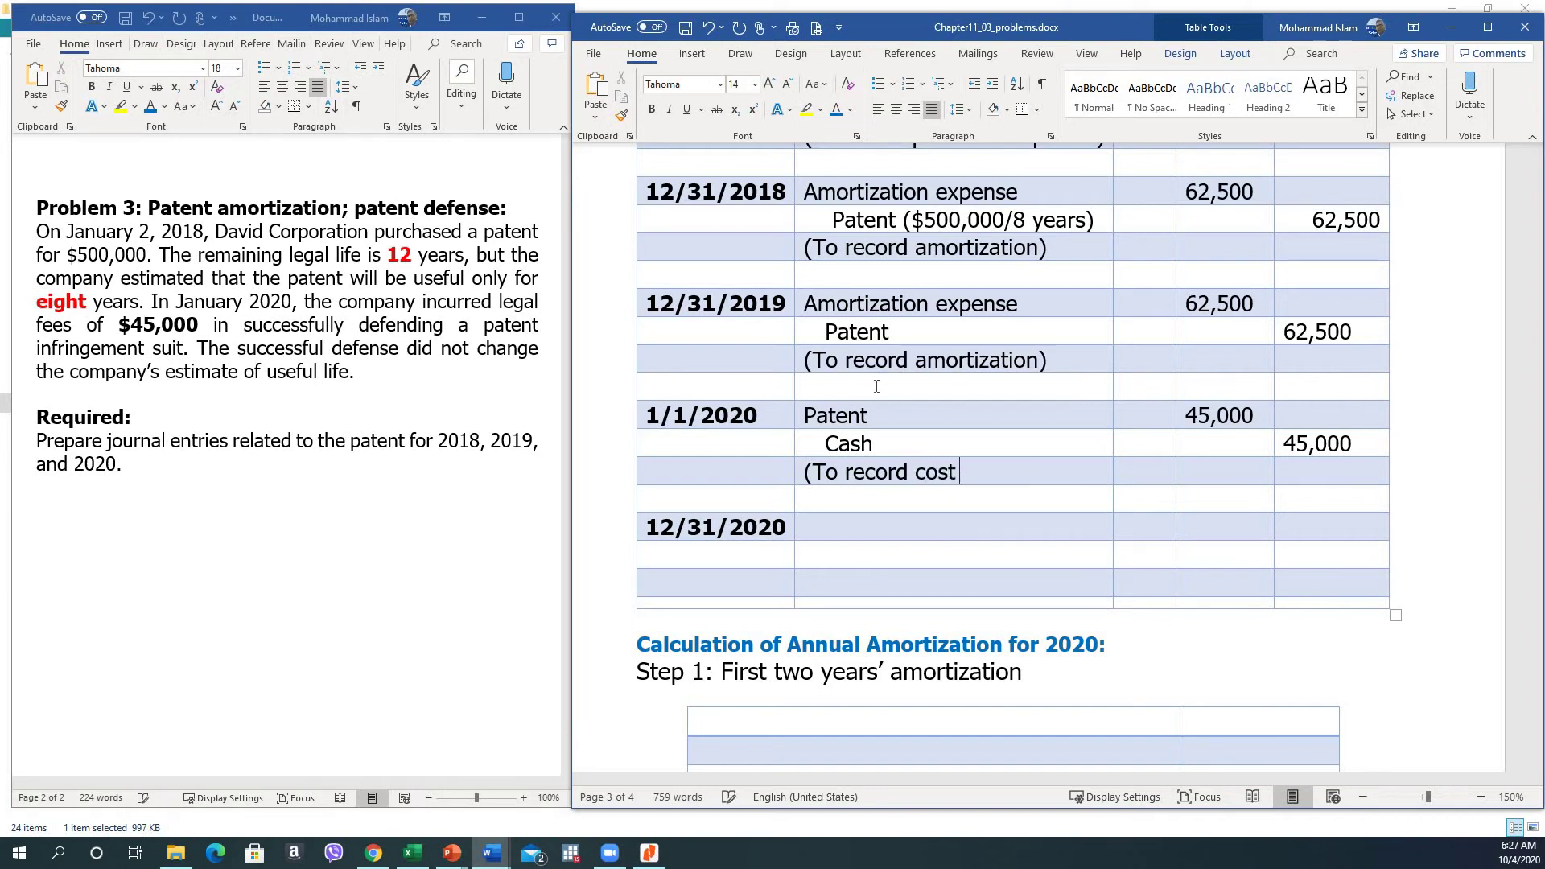
text(of defending)
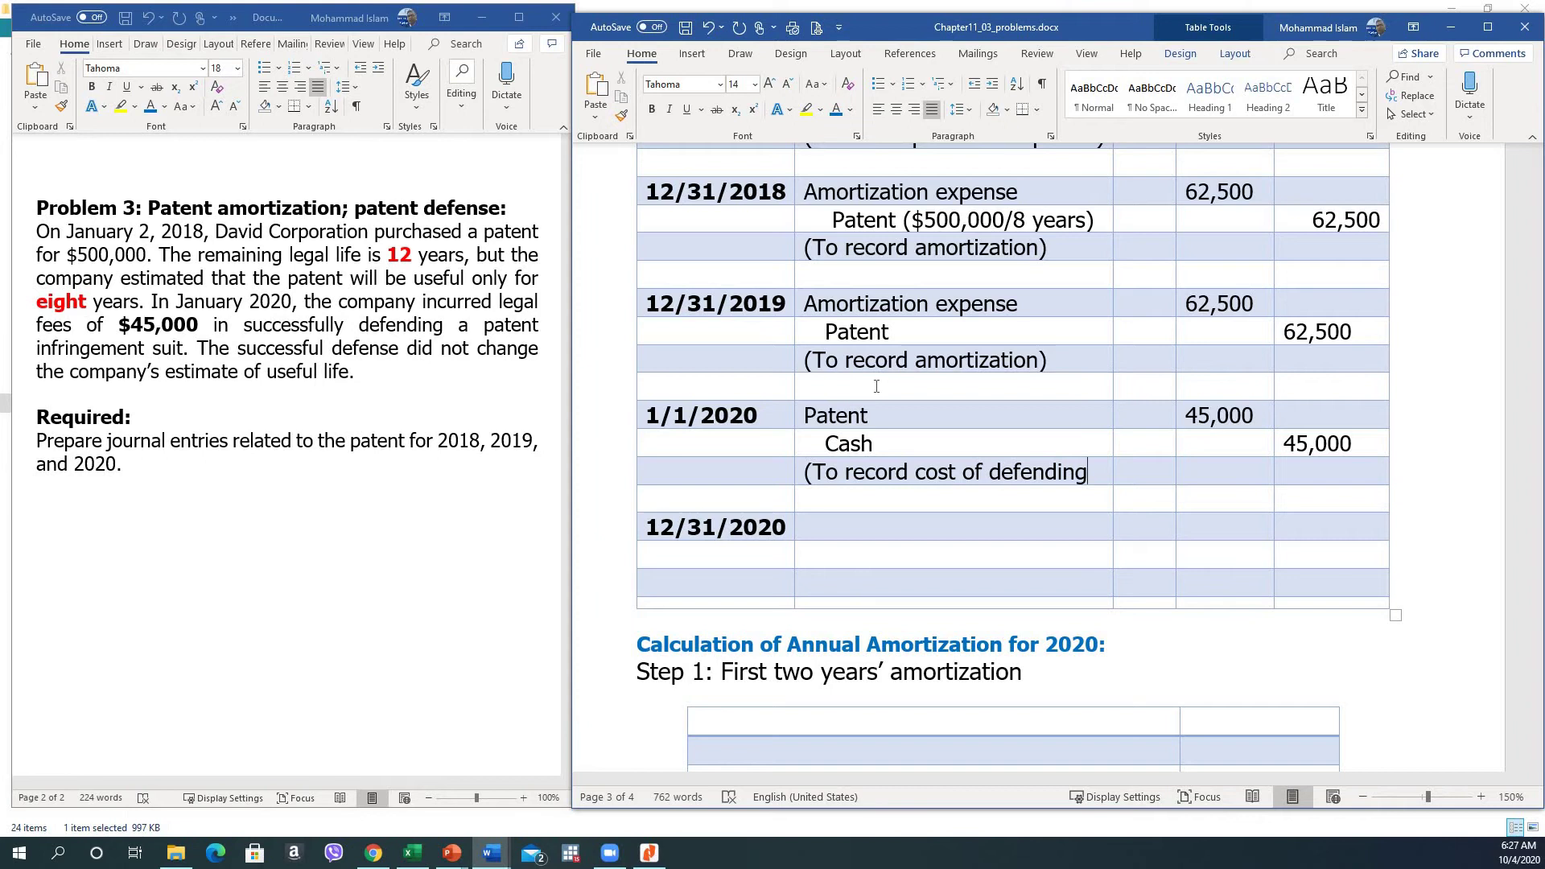
text( p)
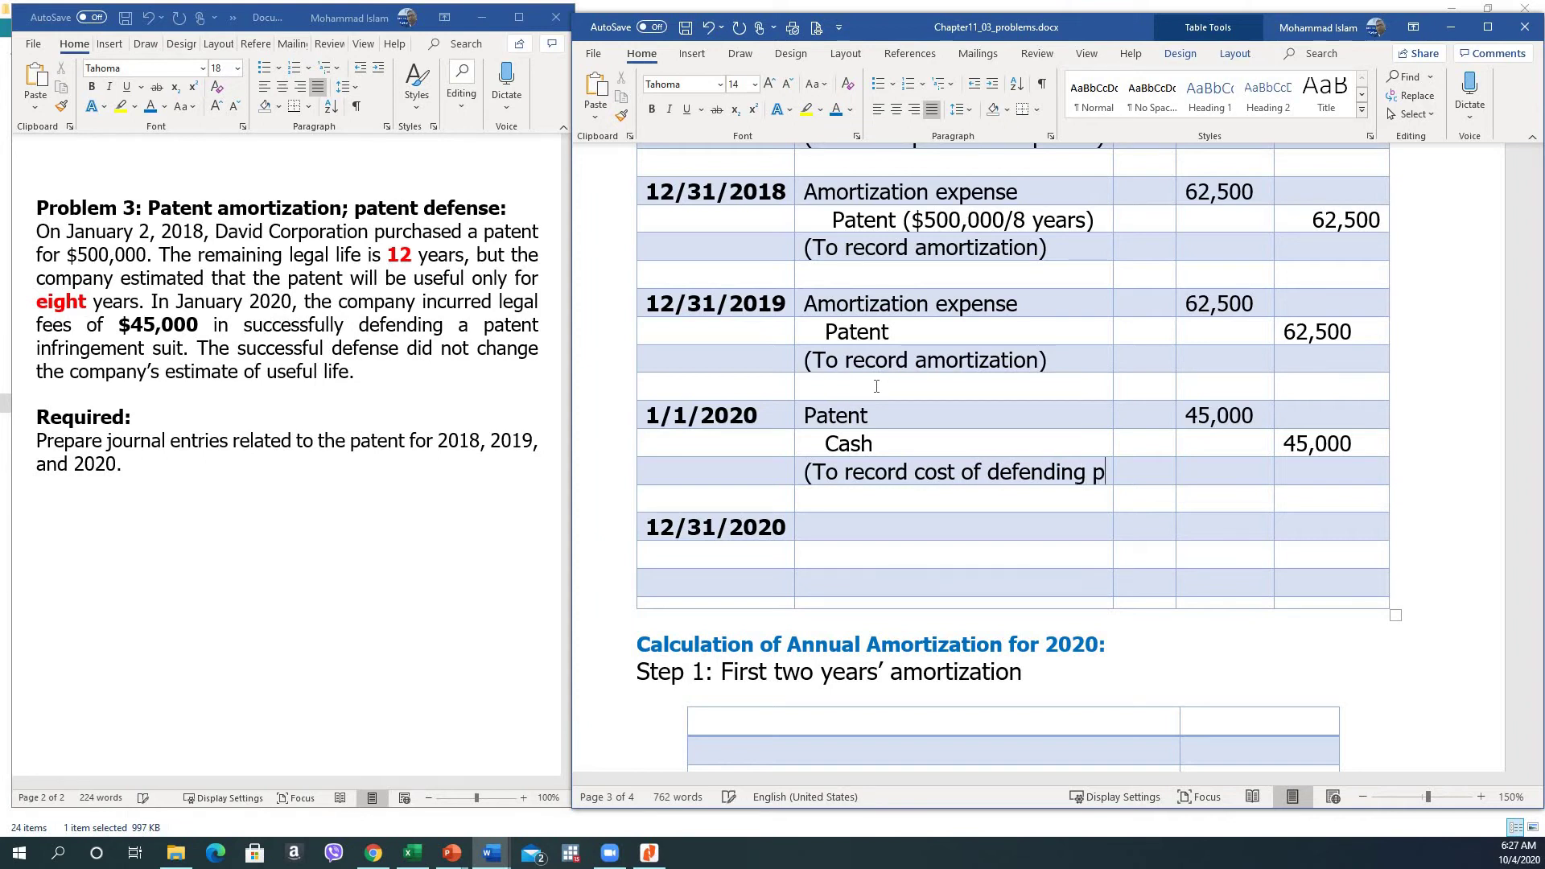
text(atent))
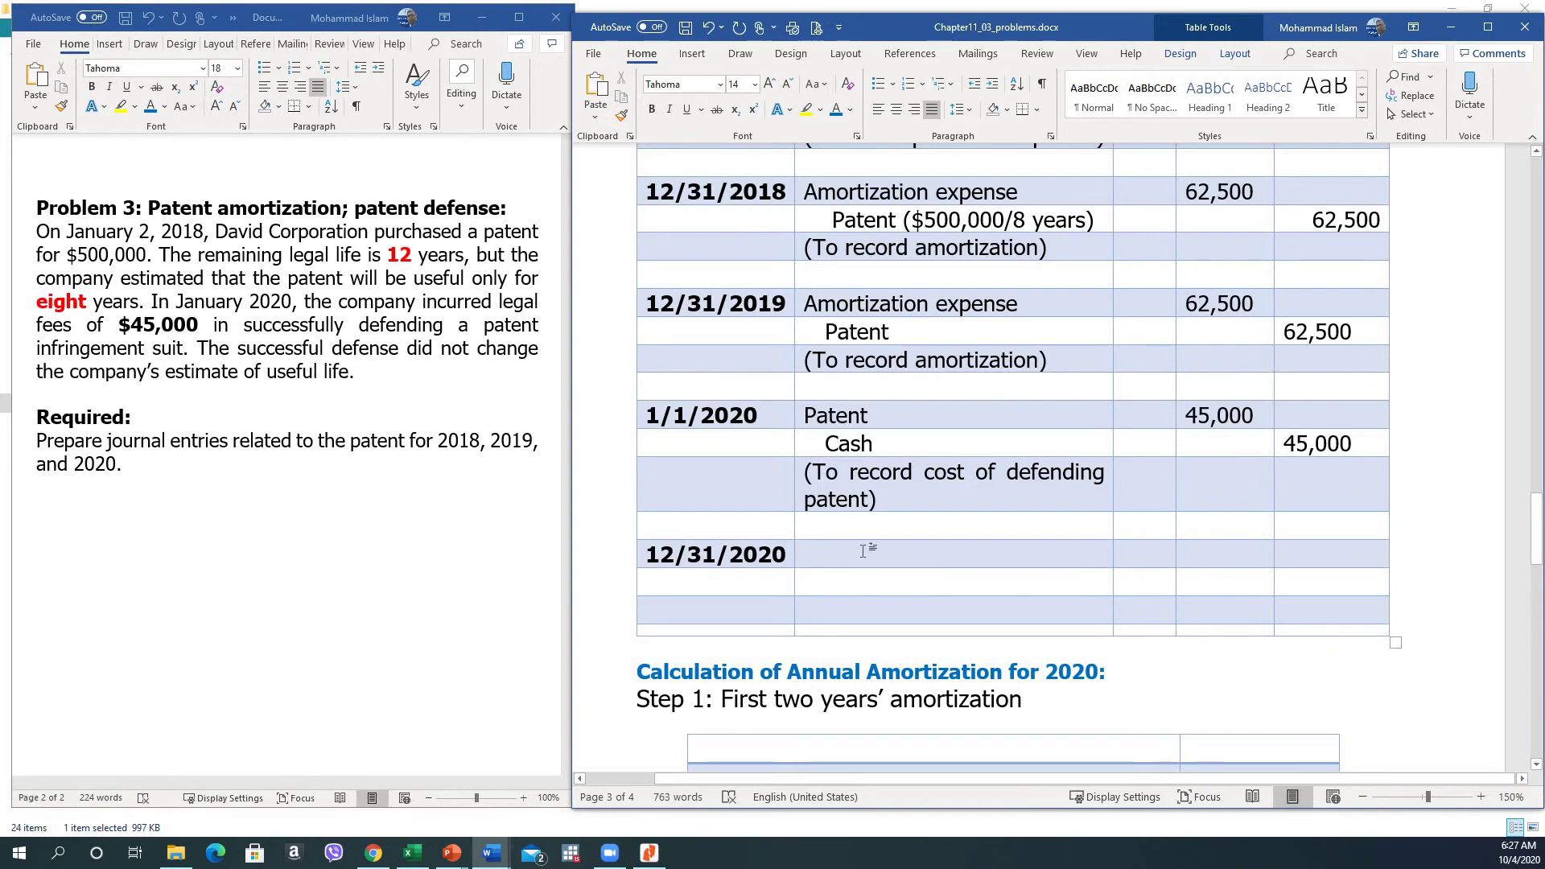
Step: Make the line "Step 1: First two years' amortization" bold and go to the line beneath it
scroll(864, 551, down, 3)
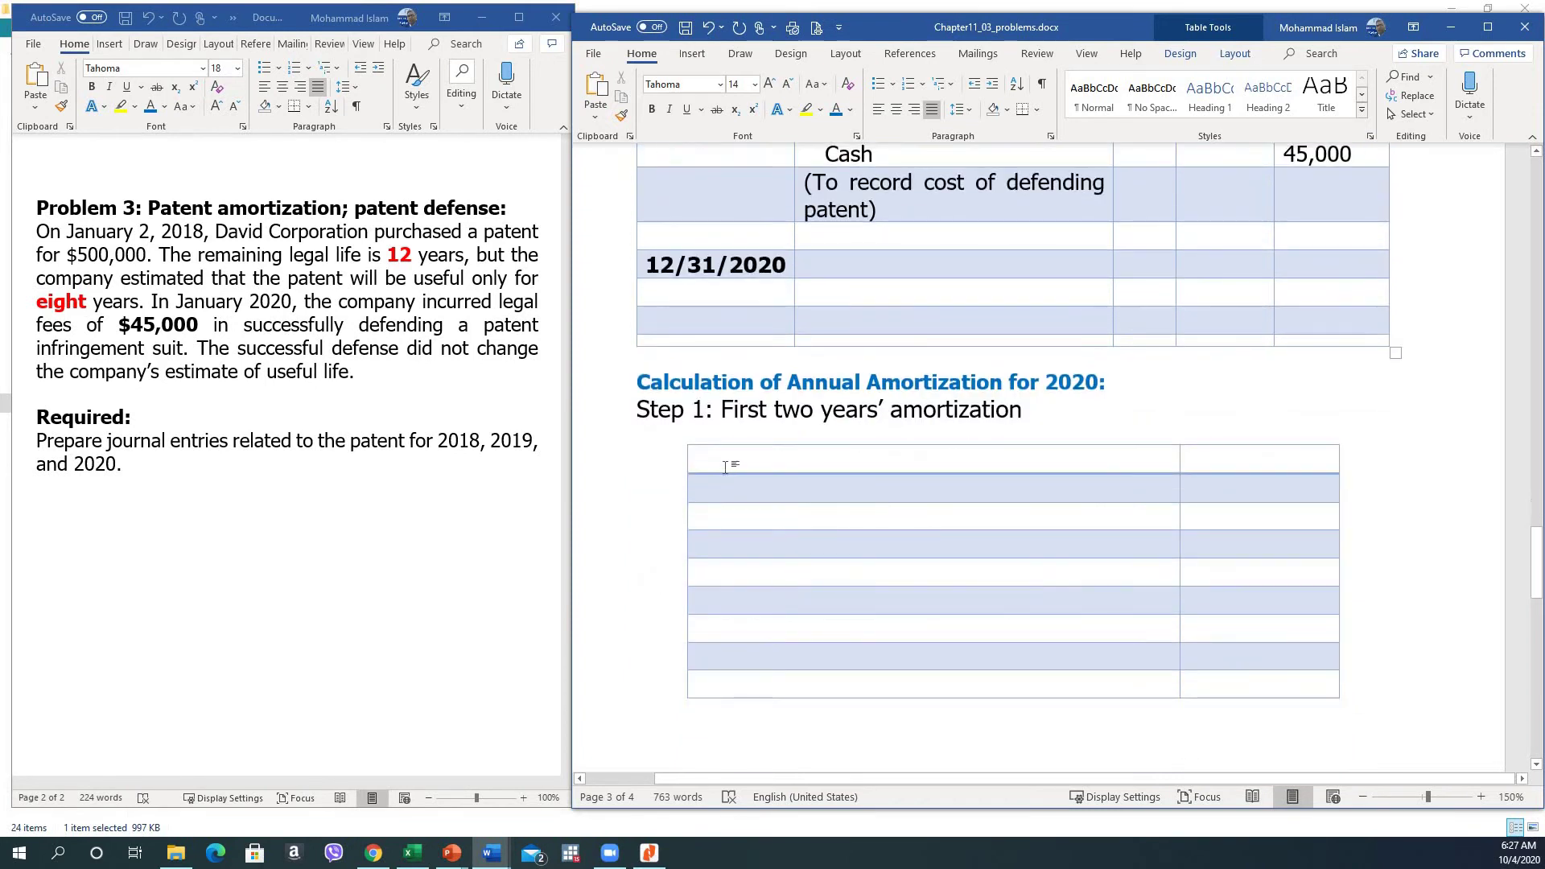
click(729, 465)
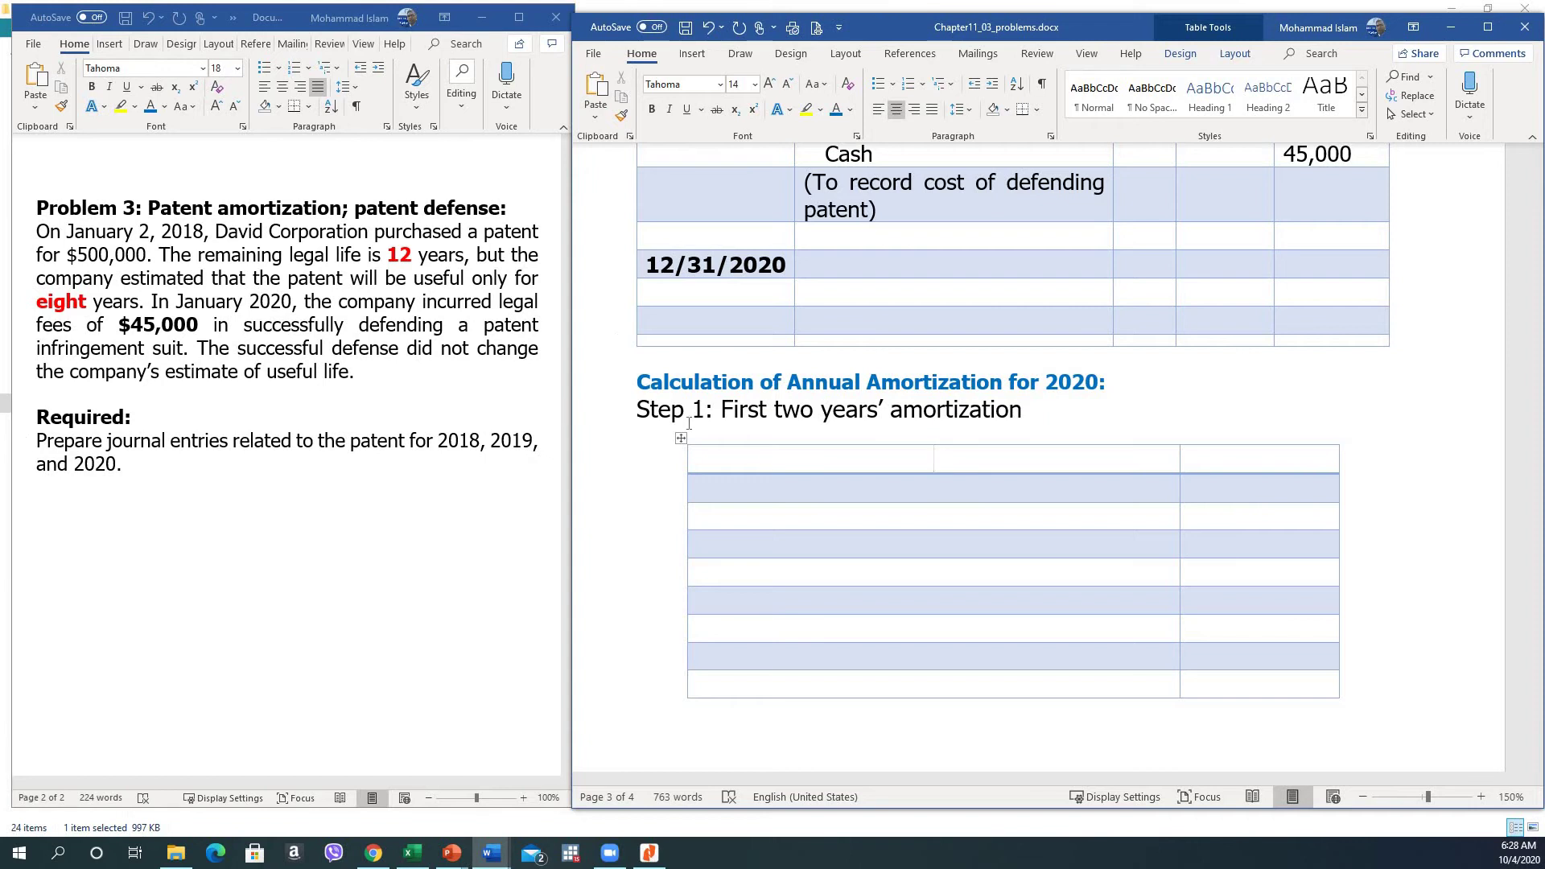
click(1075, 394)
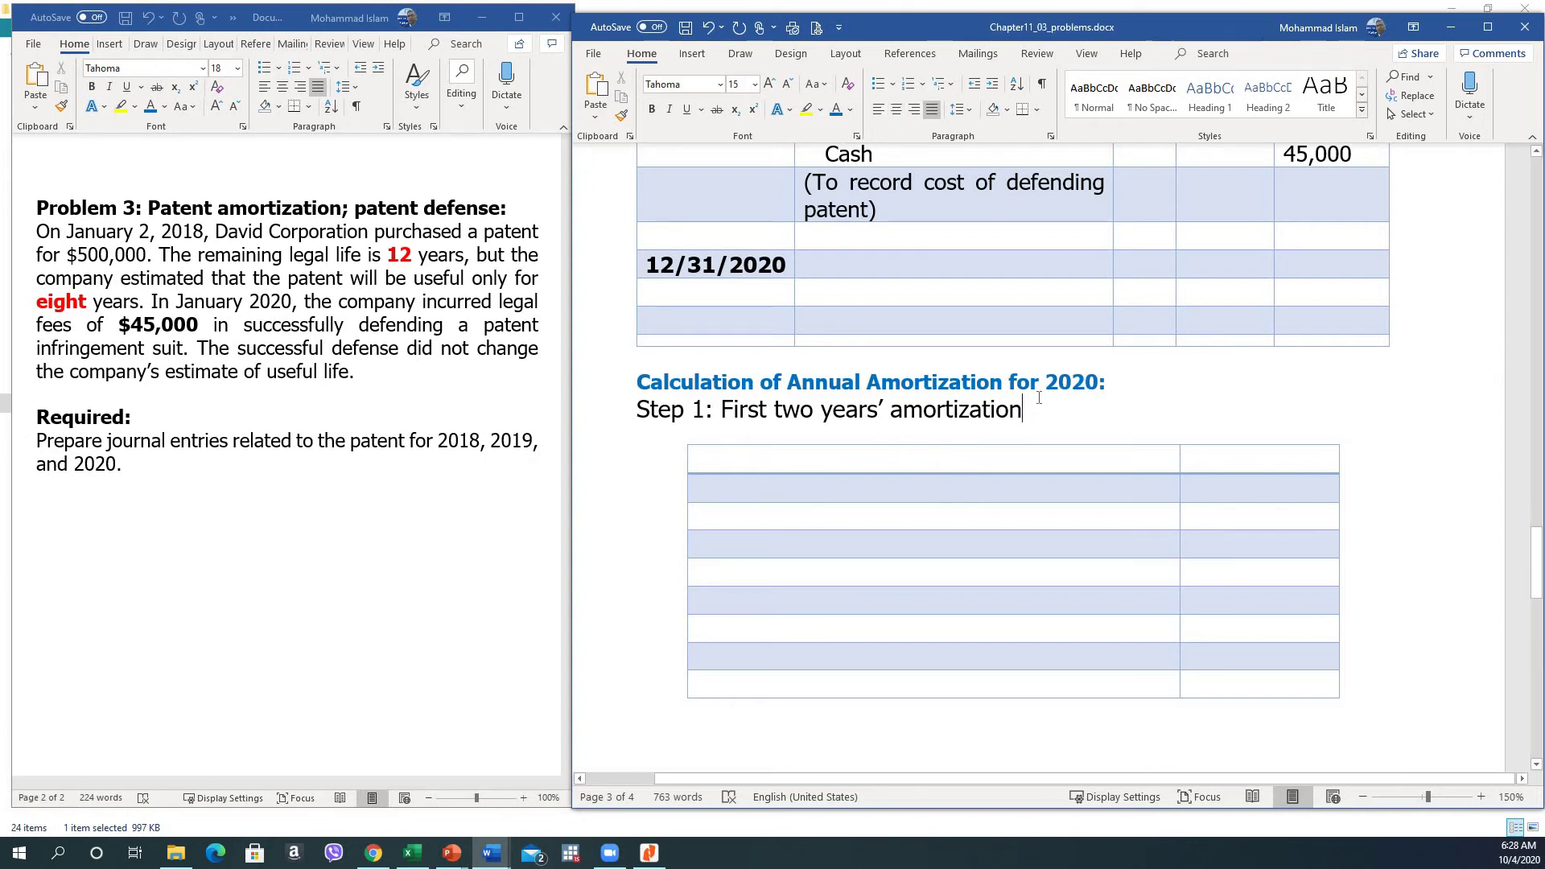
key(shift+Home)
key(ctrl+b)
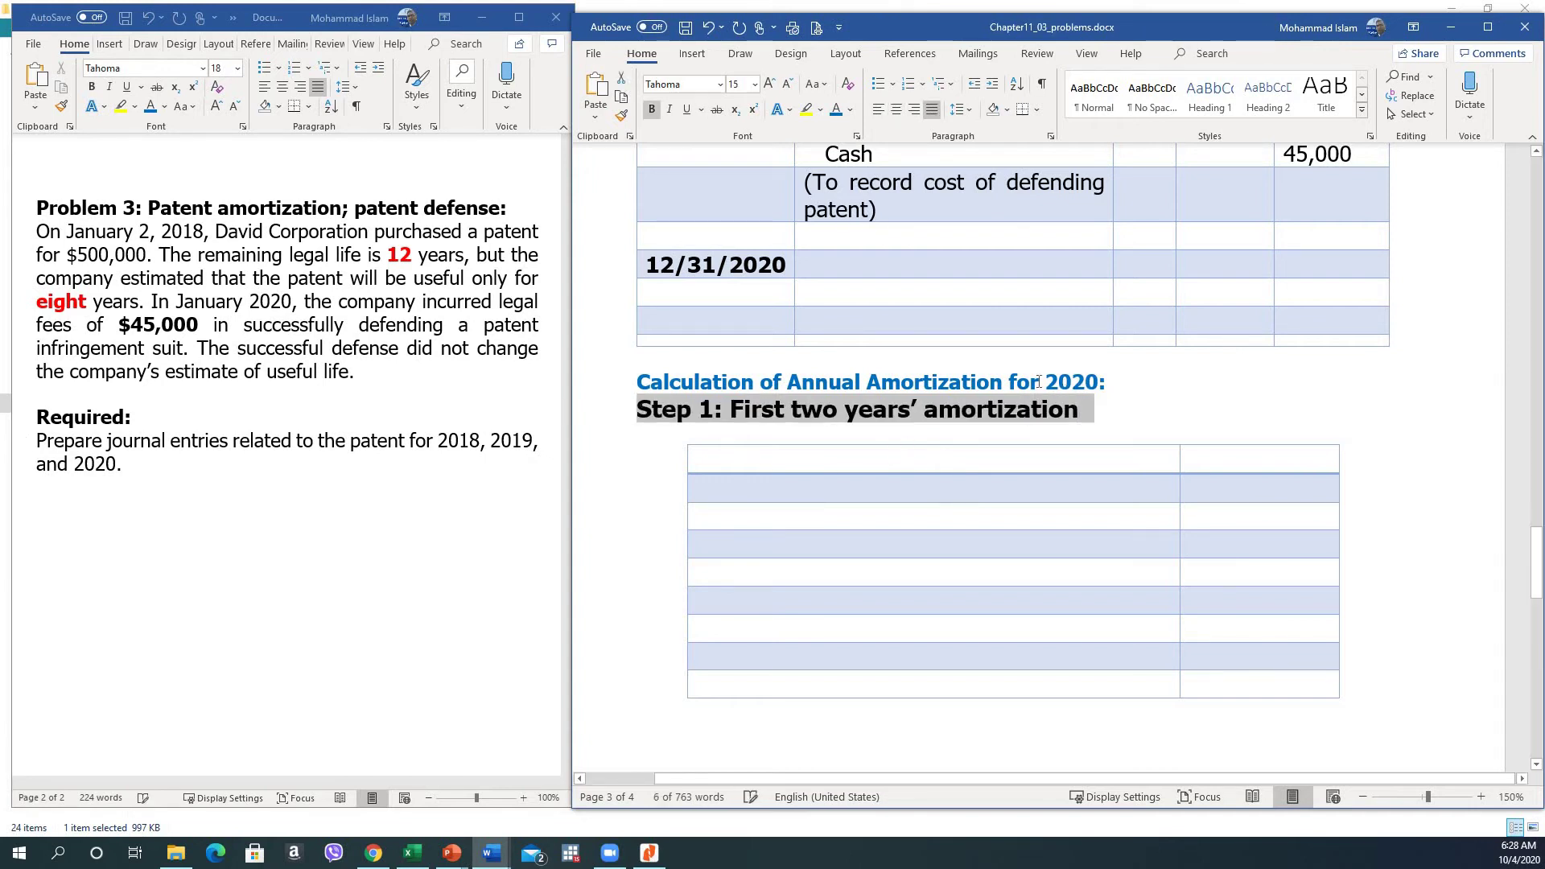
key(Down)
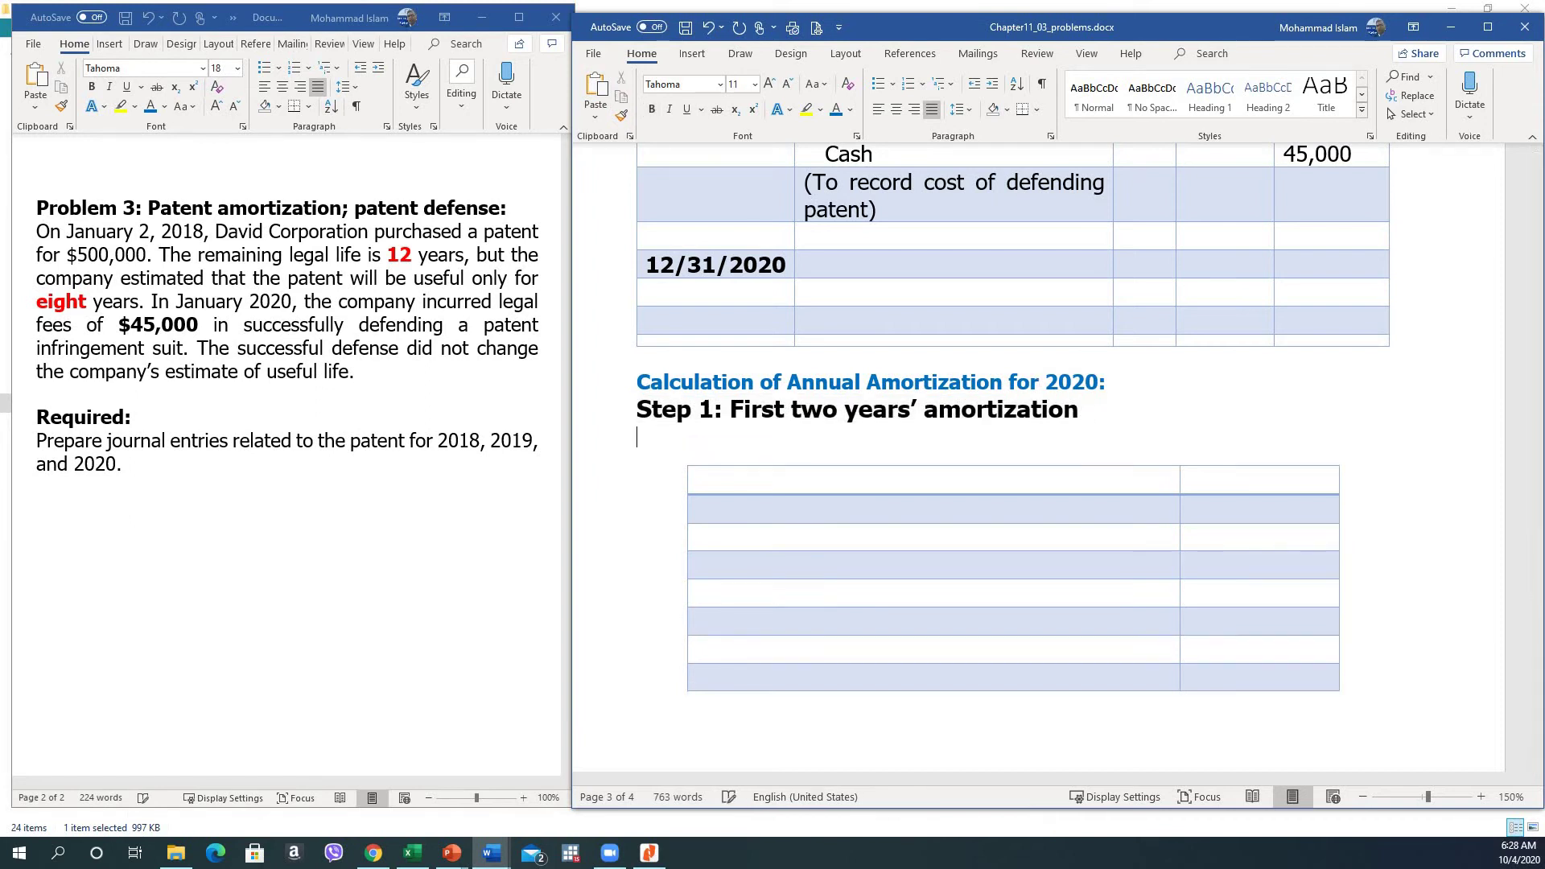
text(Yeqar)
key(BackSpace)
key(BackSpace)
key(BackSpace)
key(BackSpace)
key(BackSpace)
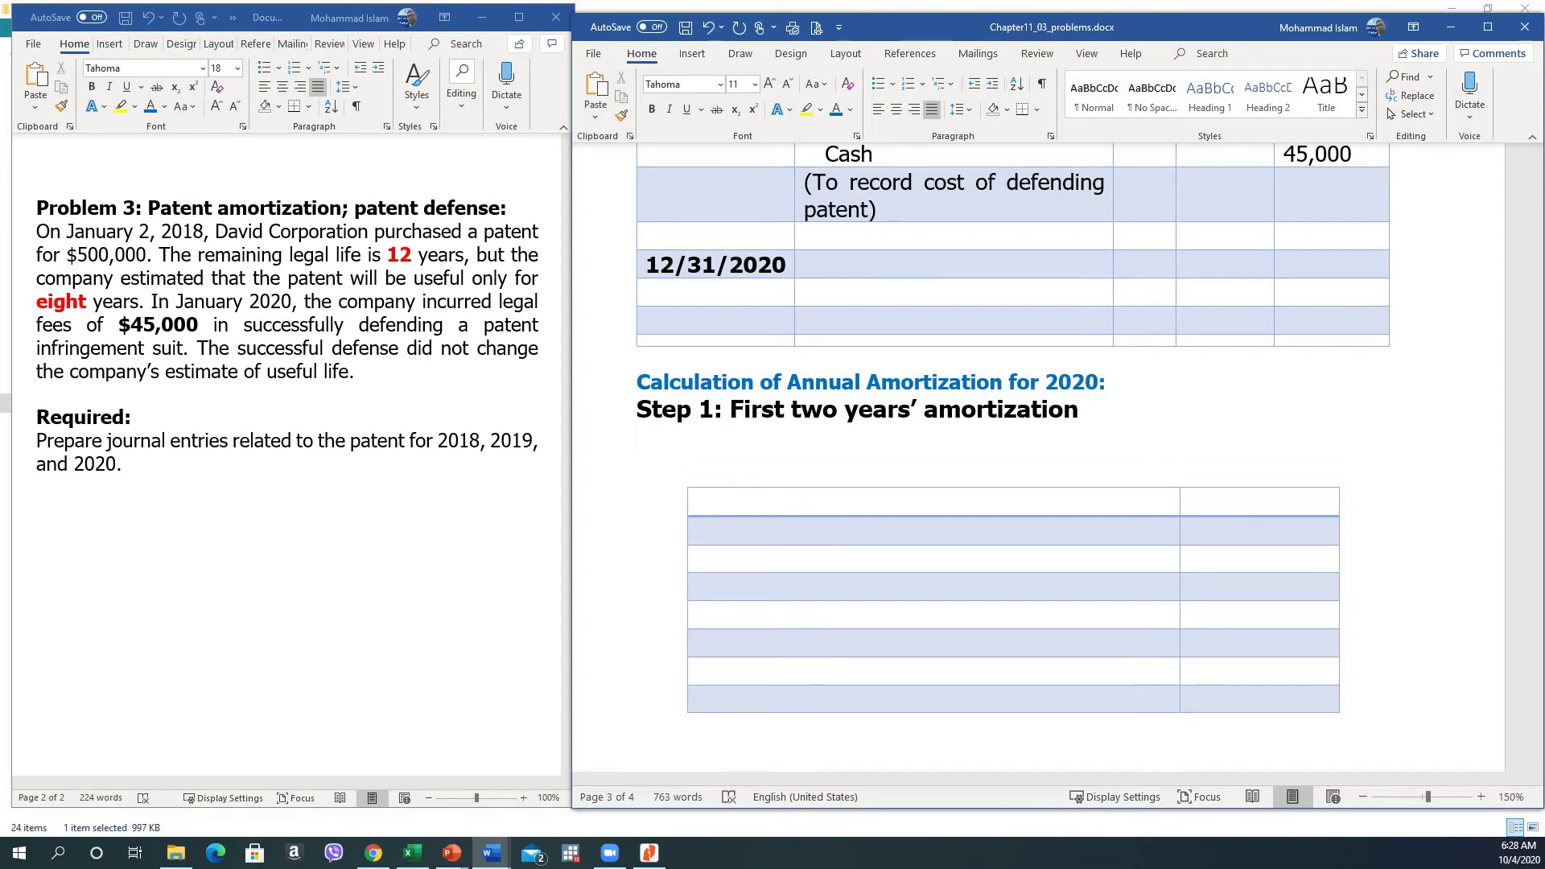
Step: Write "Total amortization for the years 2018-2019" on the line beneath the Step 1 heading
scroll(744, 334, up, 5)
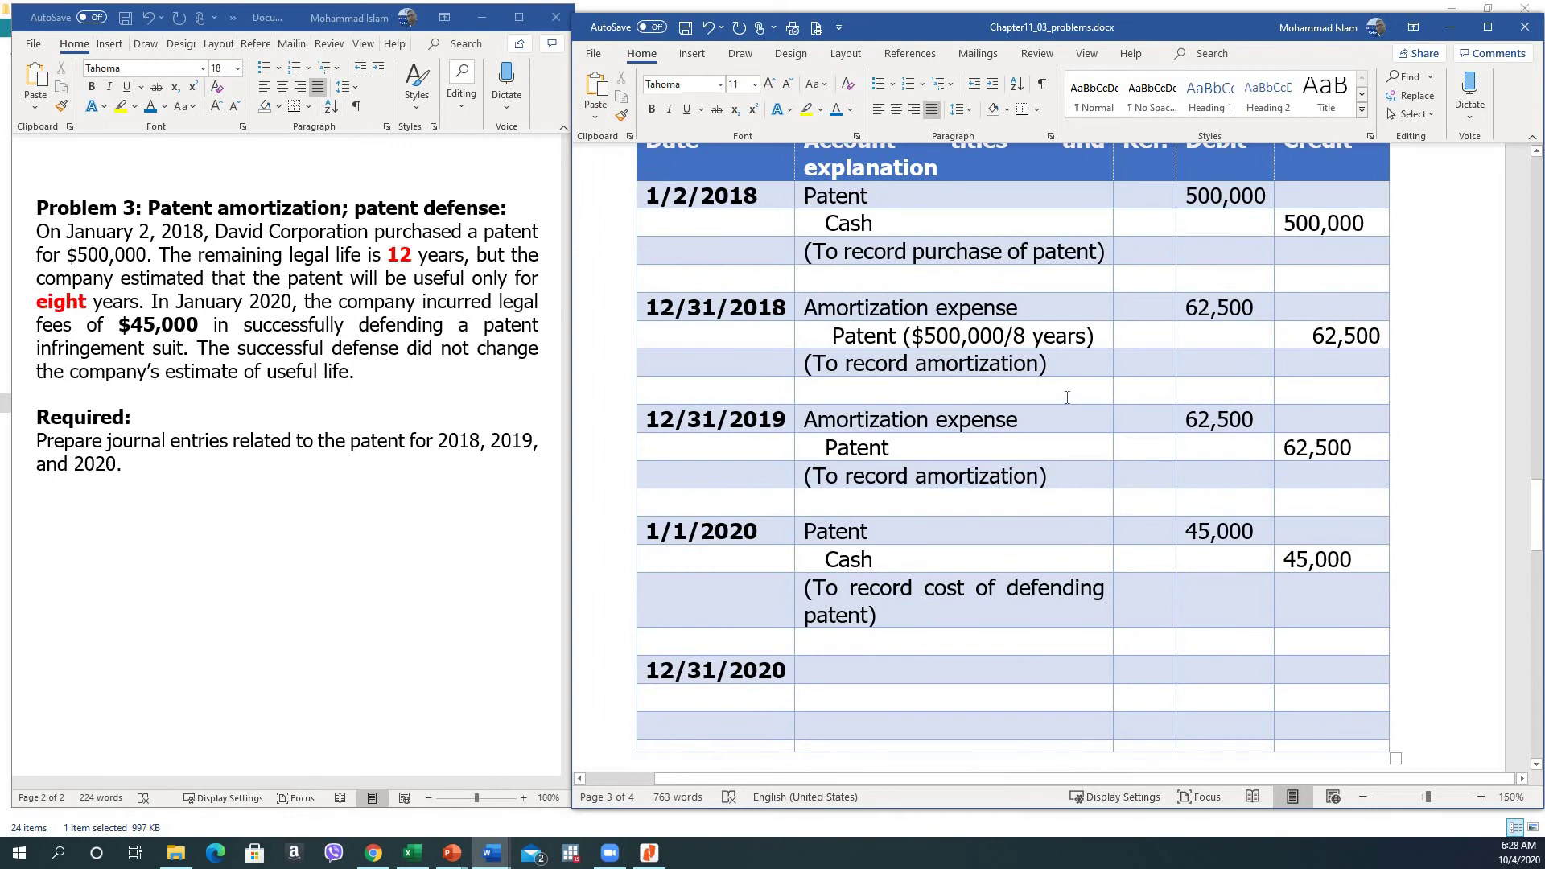
scroll(1067, 400, down, 5)
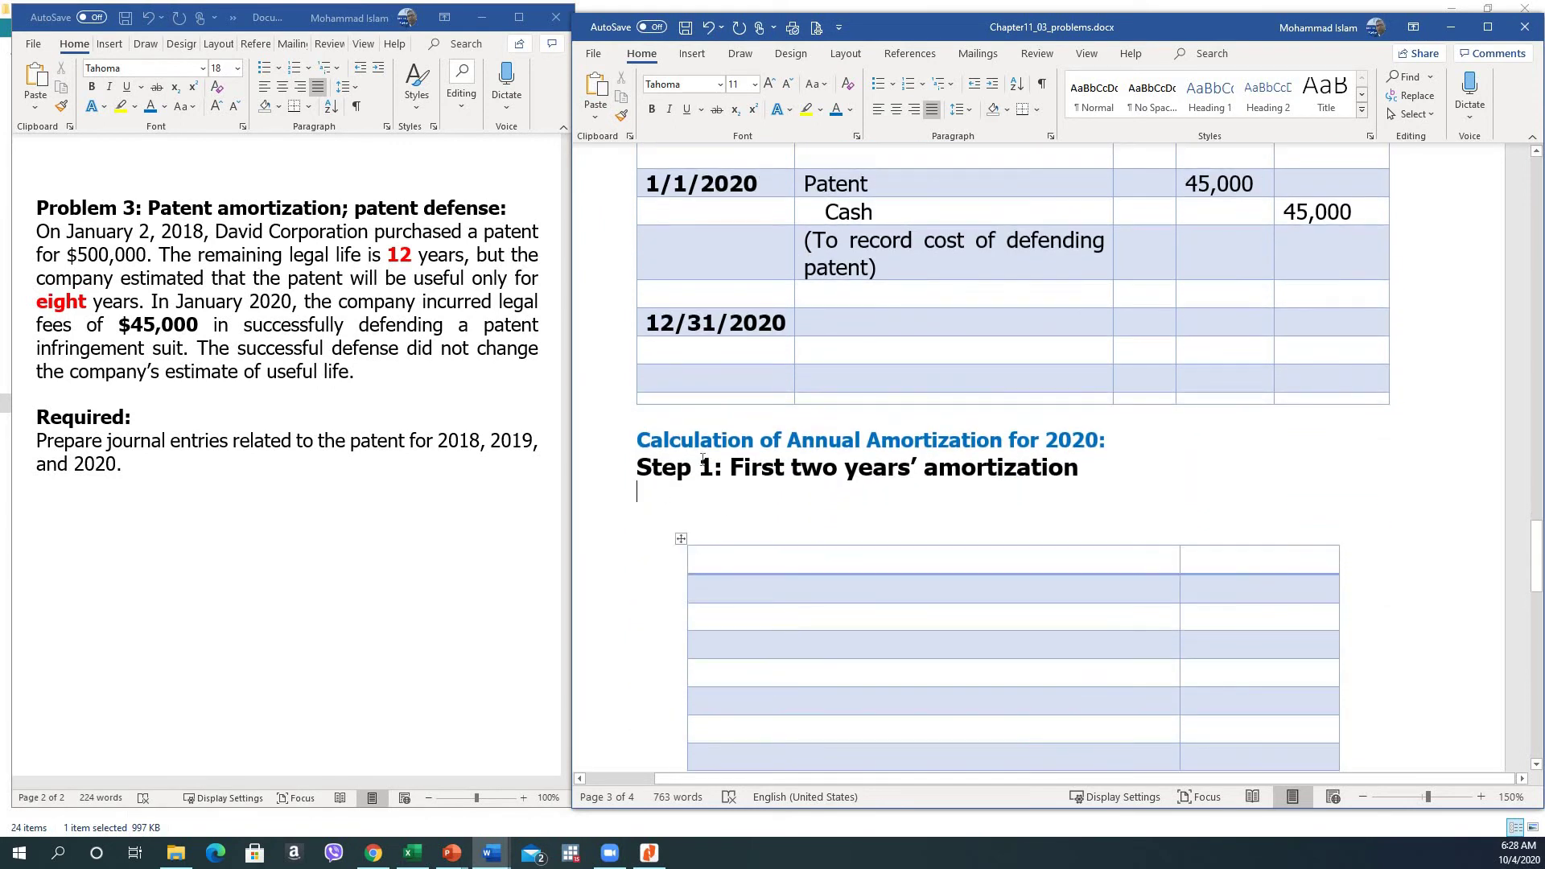
text(Tot)
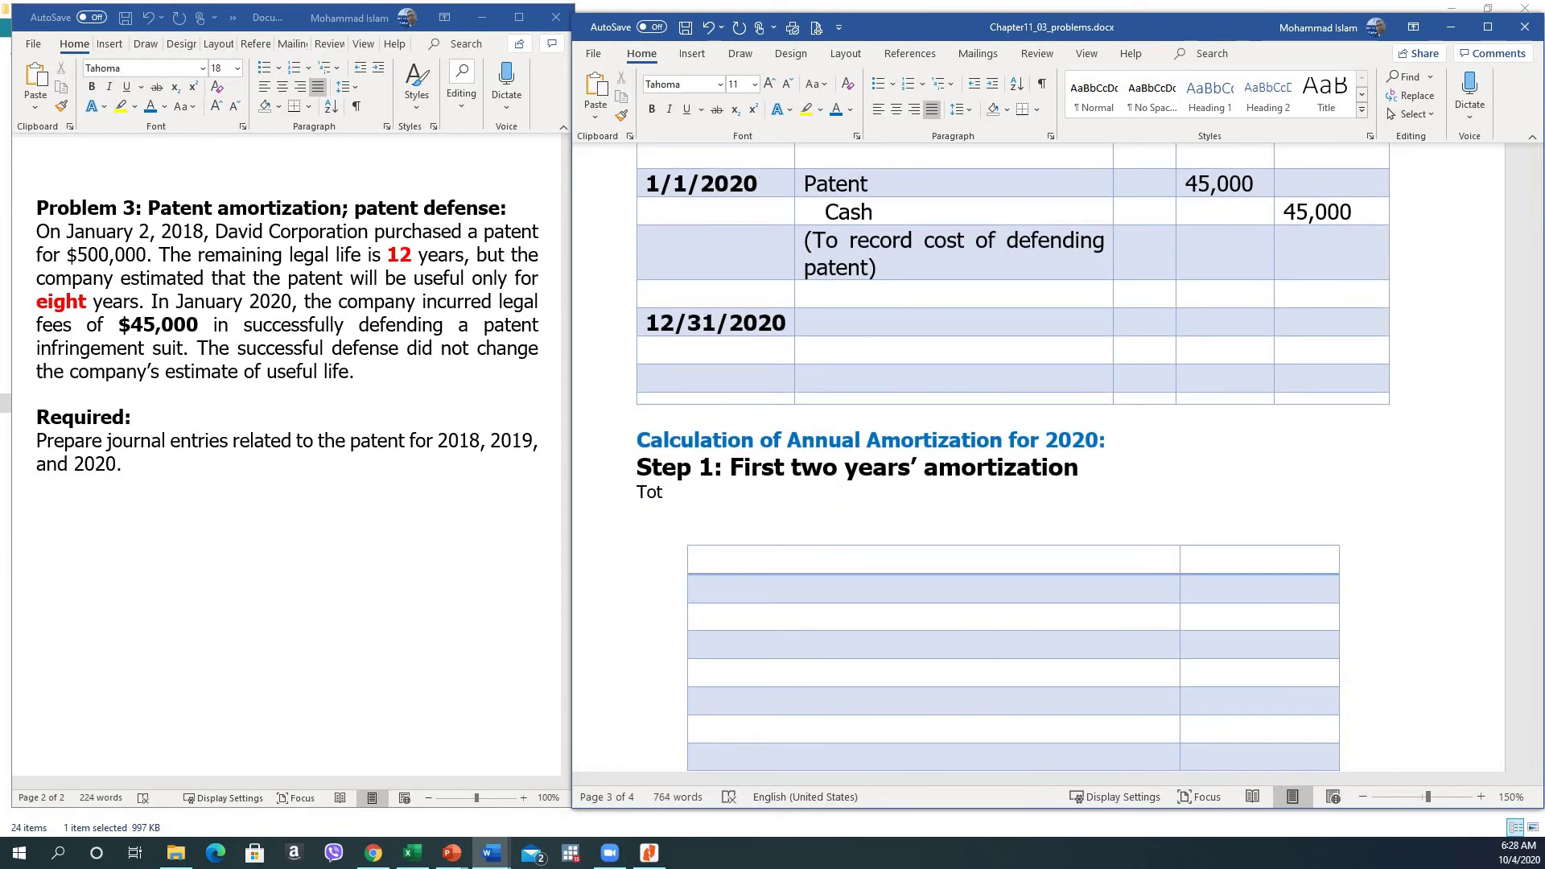
text(al amortization for)
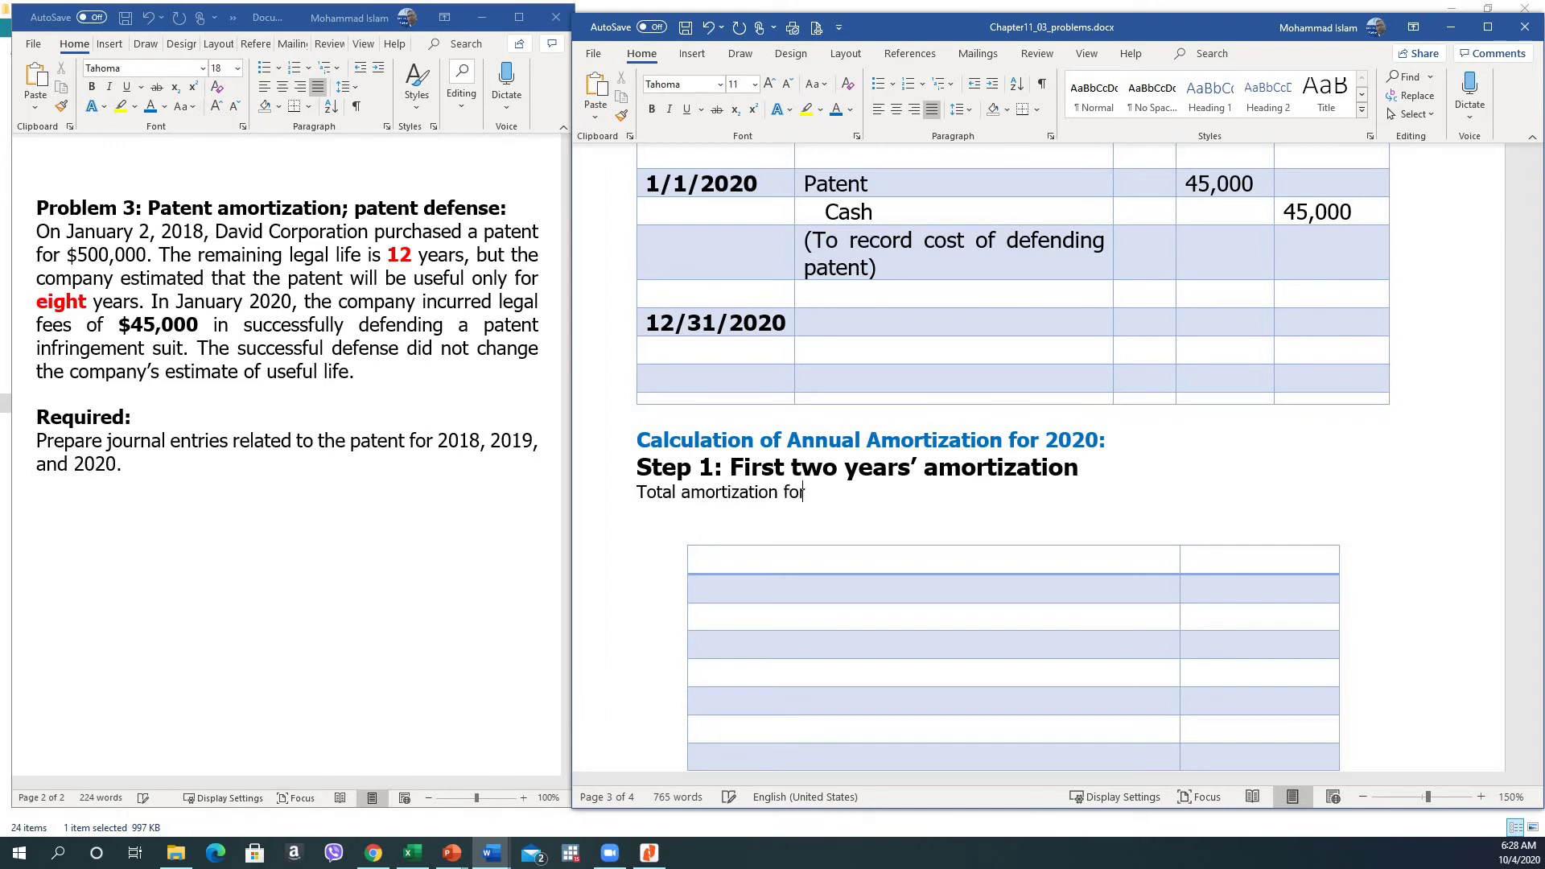
text( the years 2018-2019)
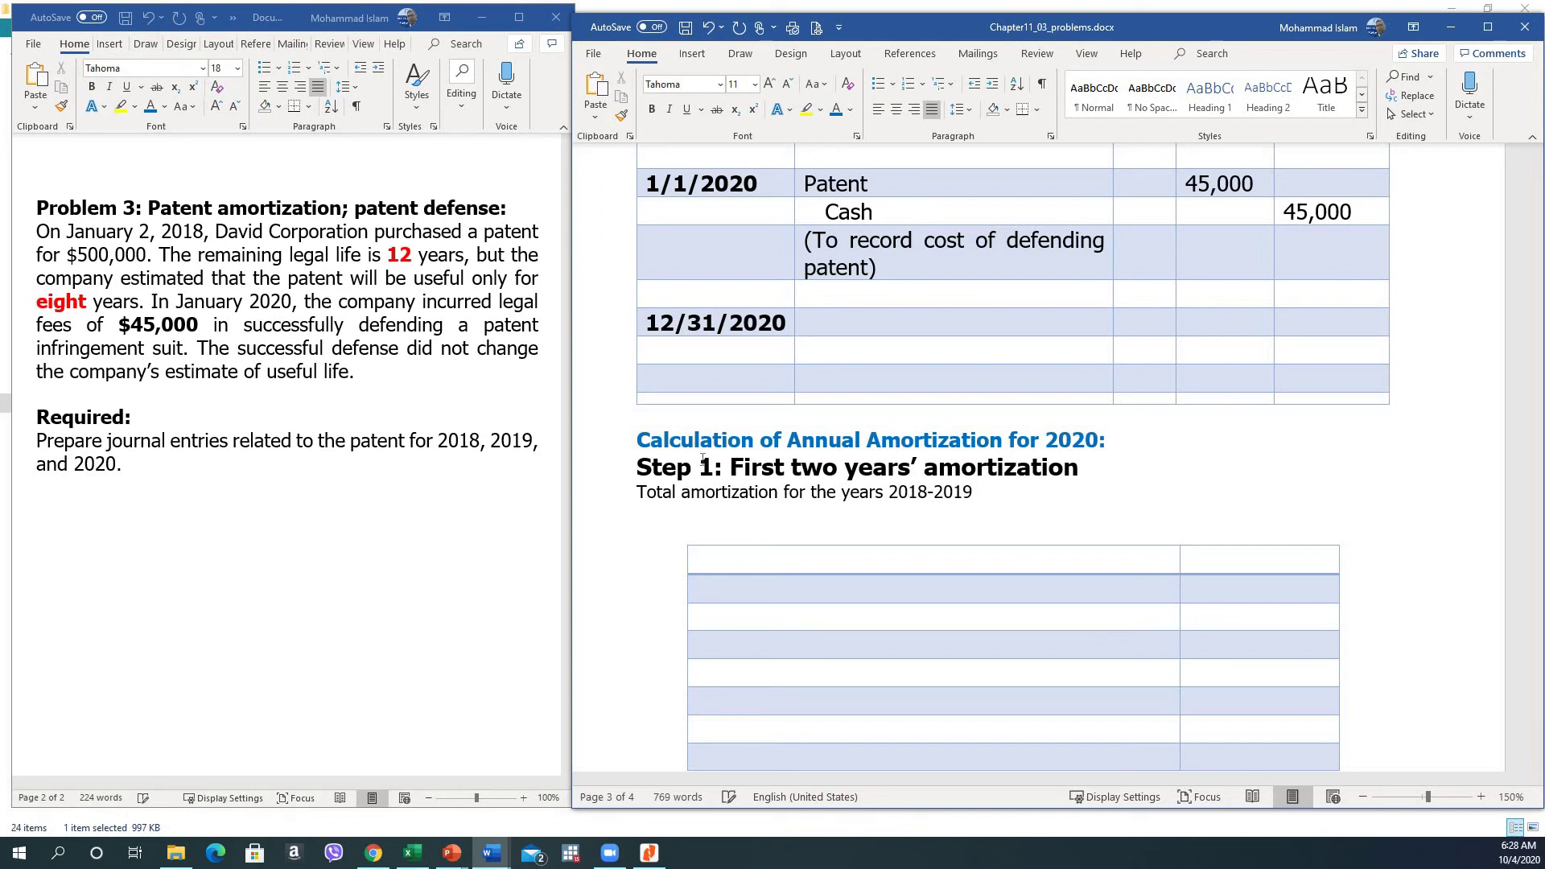
Step: Complete the total amortization line with the calculation ": $62,500*2=$125,000"
text(: (62,500)
key(Left)
key(Left)
key(Left)
key(Left)
key(Left)
key(Left)
text($)
key(End)
text(*2=)
key(Left)
key(Left)
key(Left)
key(Left)
key(Left)
key(Left)
key(Left)
key(Left)
key(Left)
key(Left)
key(BackSpace)
text($125,)
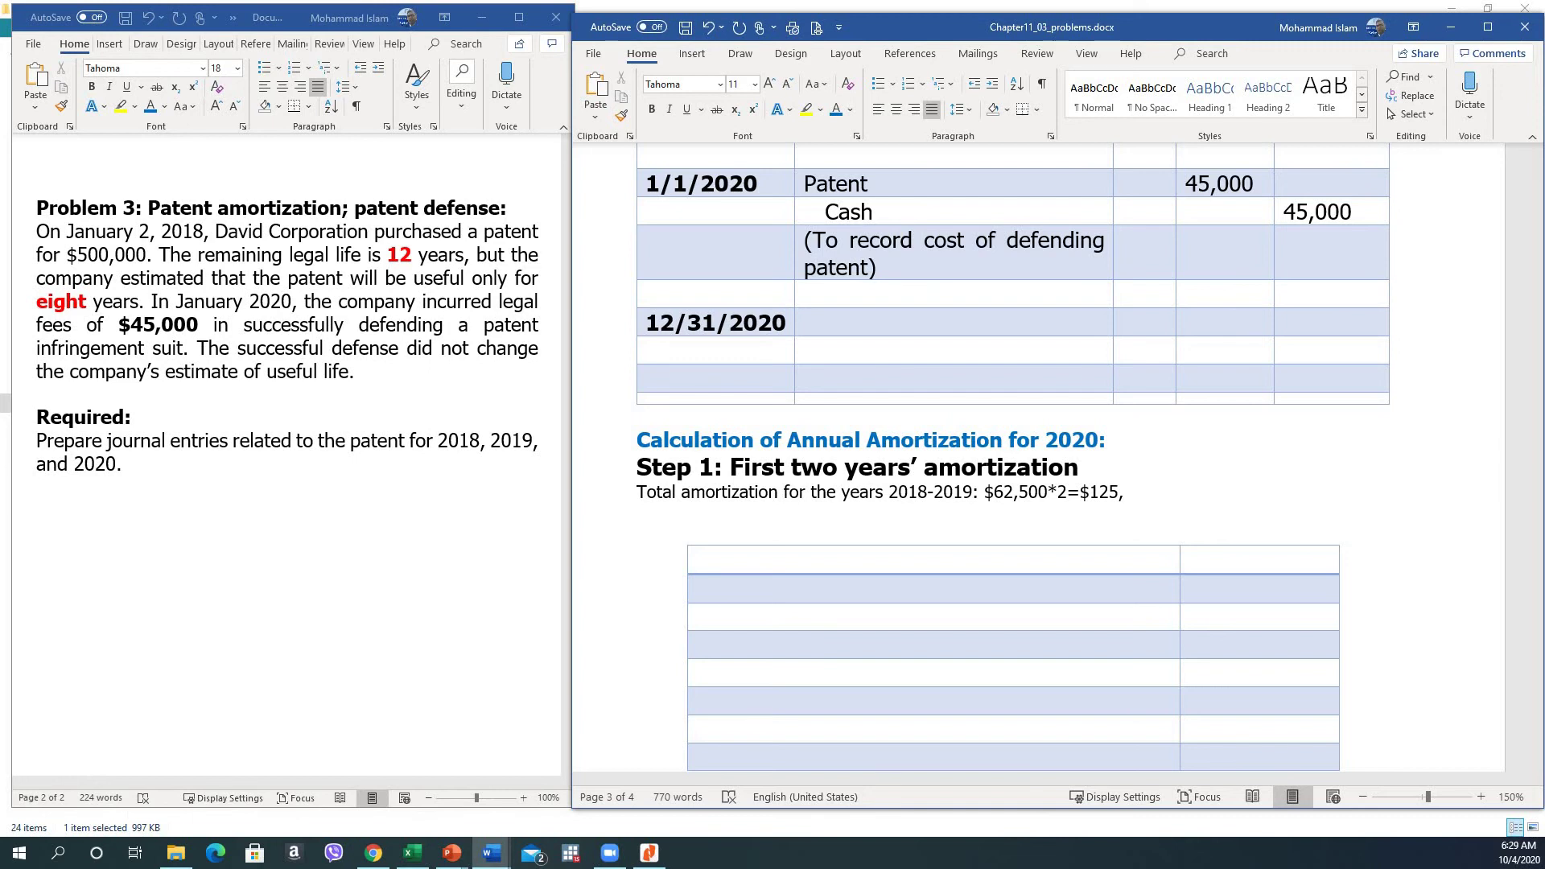
text(000)
Step: Enlarge the text of the total amortization line to 13 pt
key(shift+Home)
key(ctrl+bracketright)
key(ctrl+bracketright)
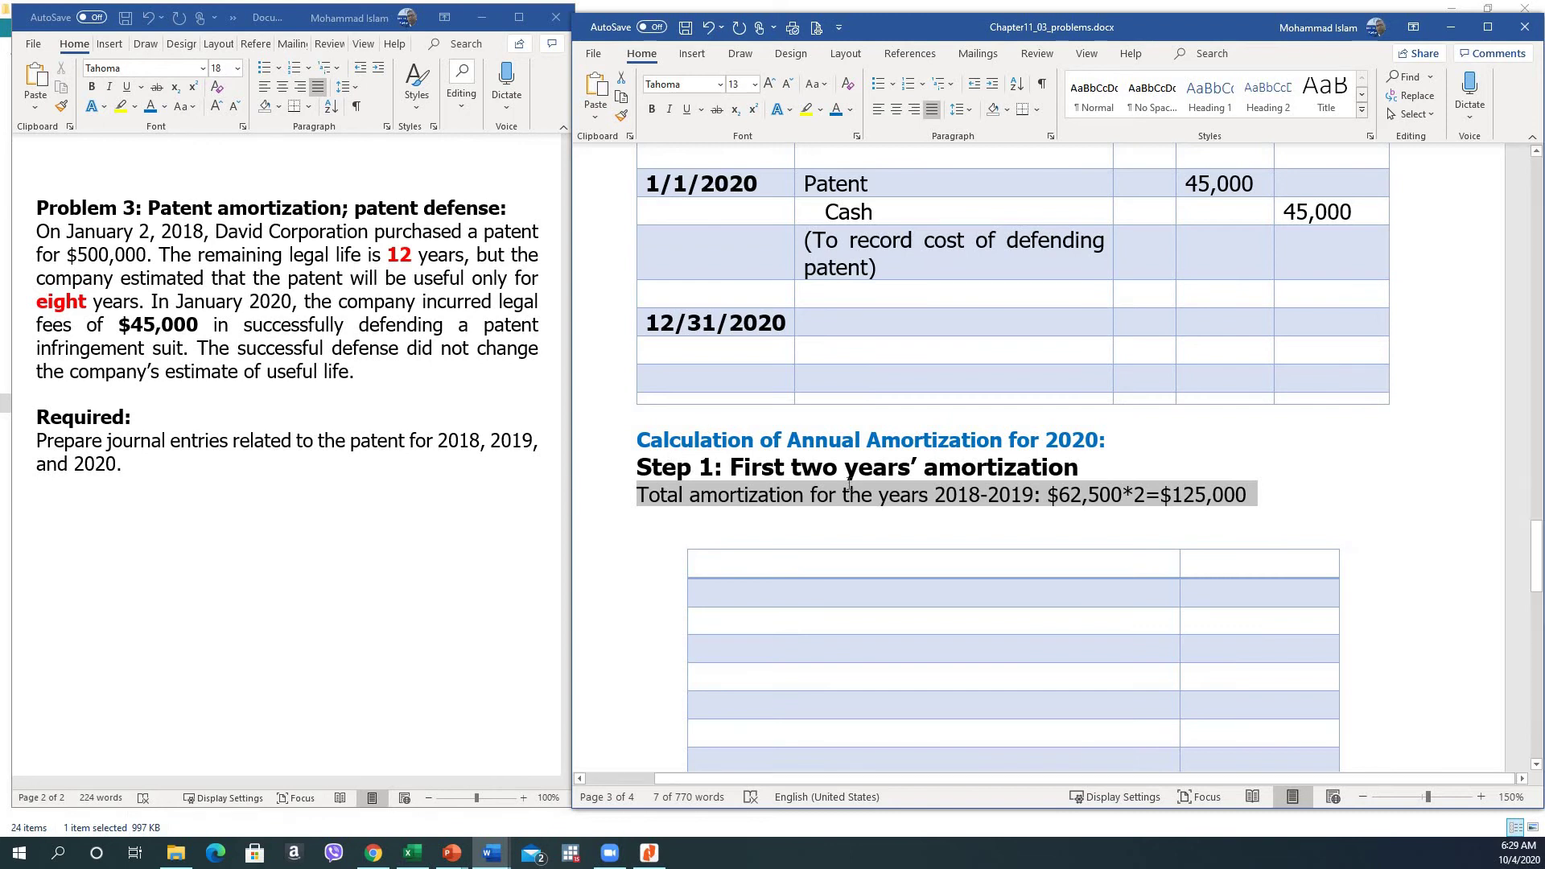
scroll(755, 471, down, 1)
click(755, 471)
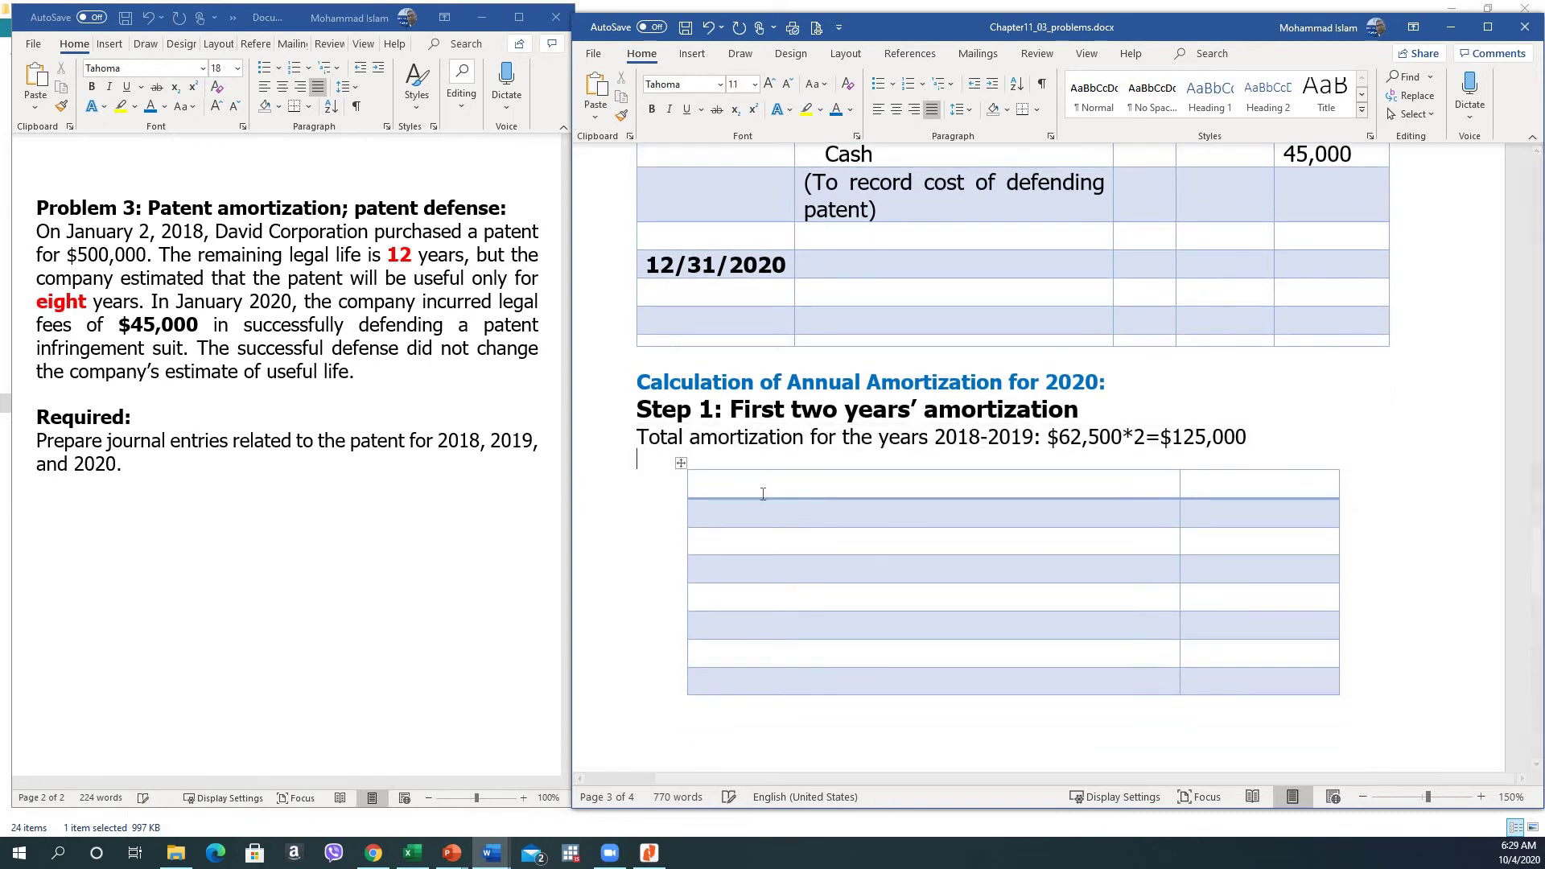
click(767, 480)
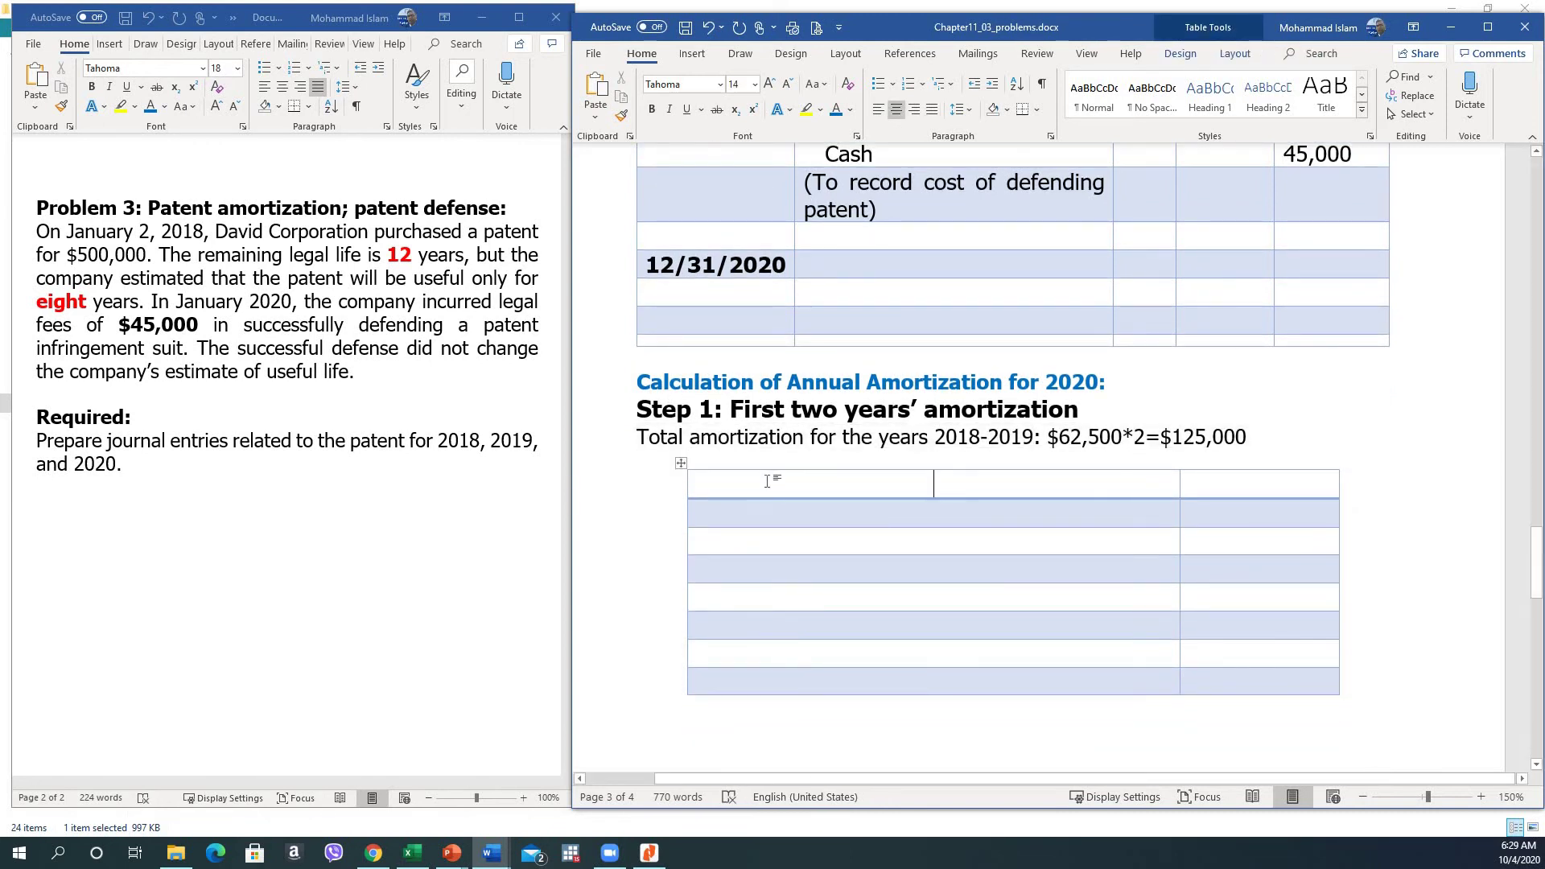
key(shift+Down)
key(shift+Down)
key(shift+Down)
key(shift+Down)
key(shift+Down)
key(shift+Down)
key(shift+Down)
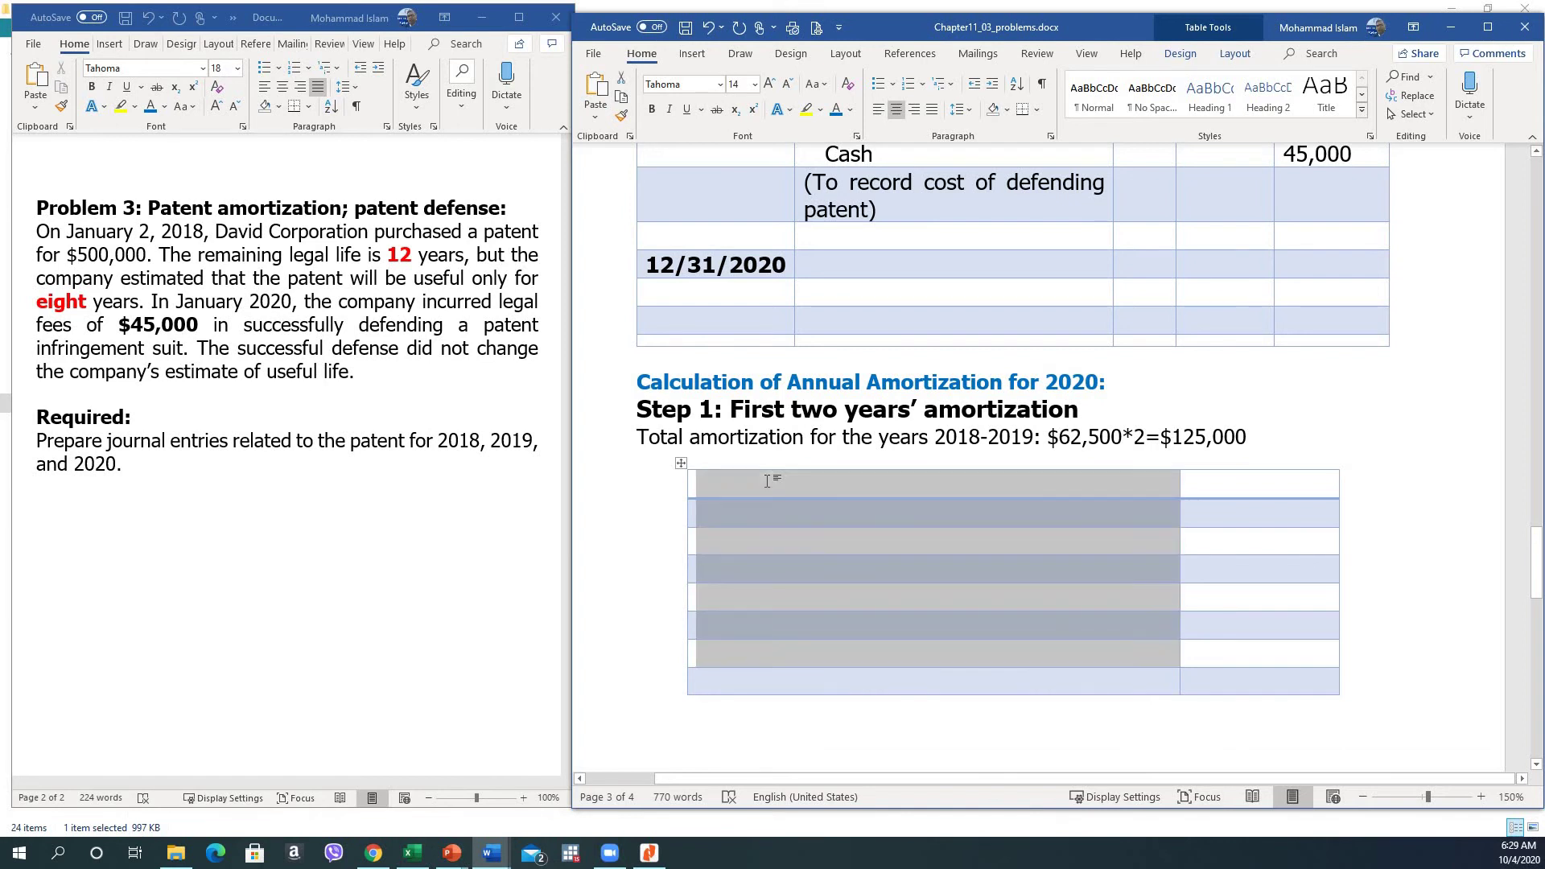
key(ctrl+bracketleft)
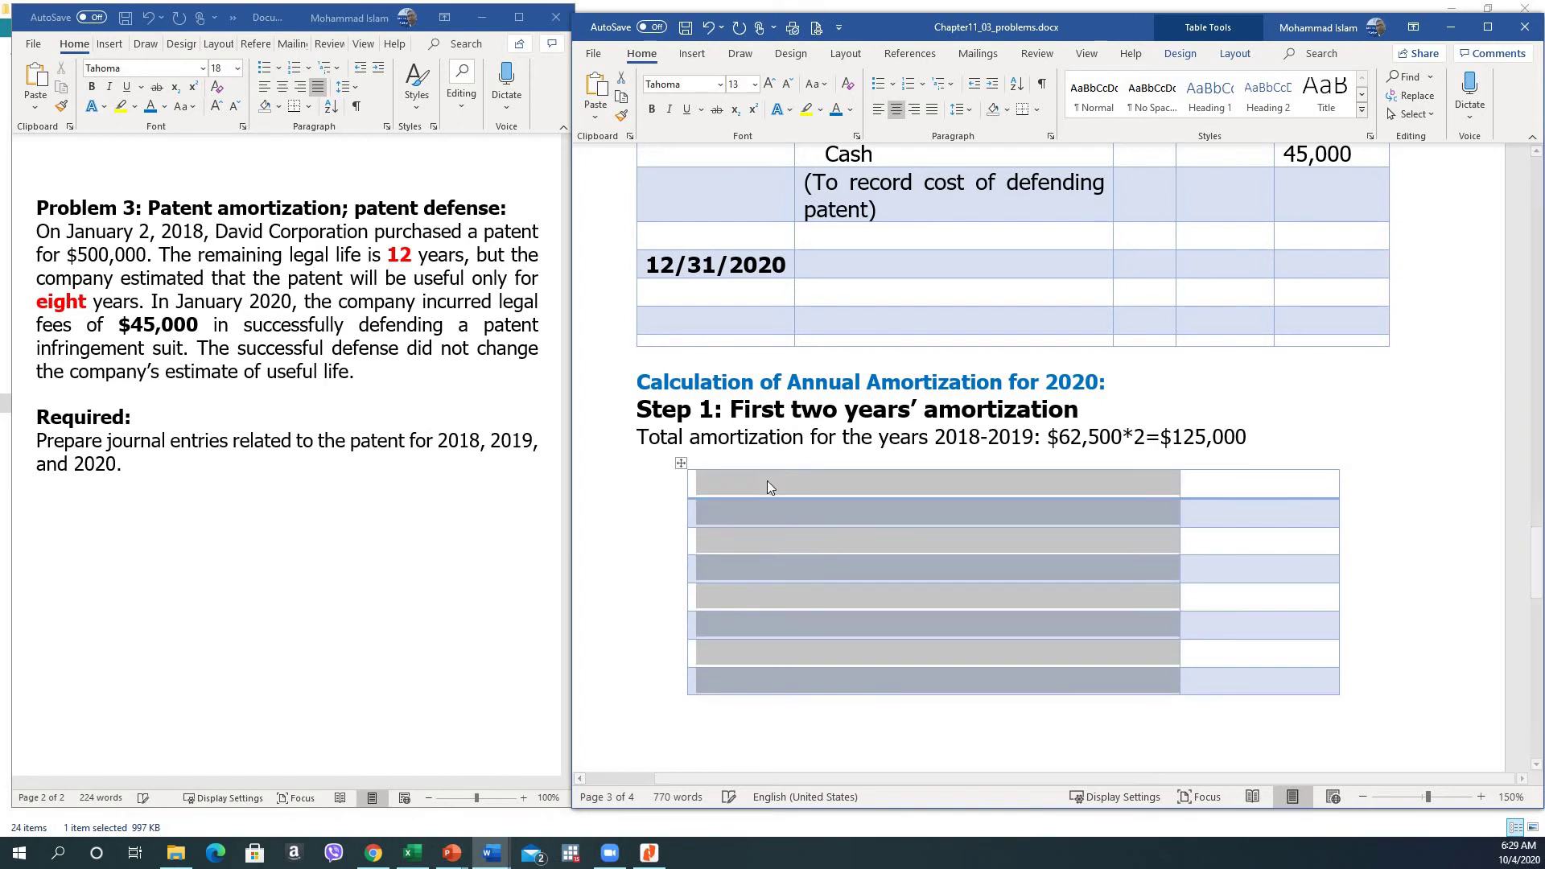
key(ctrl+bracketright)
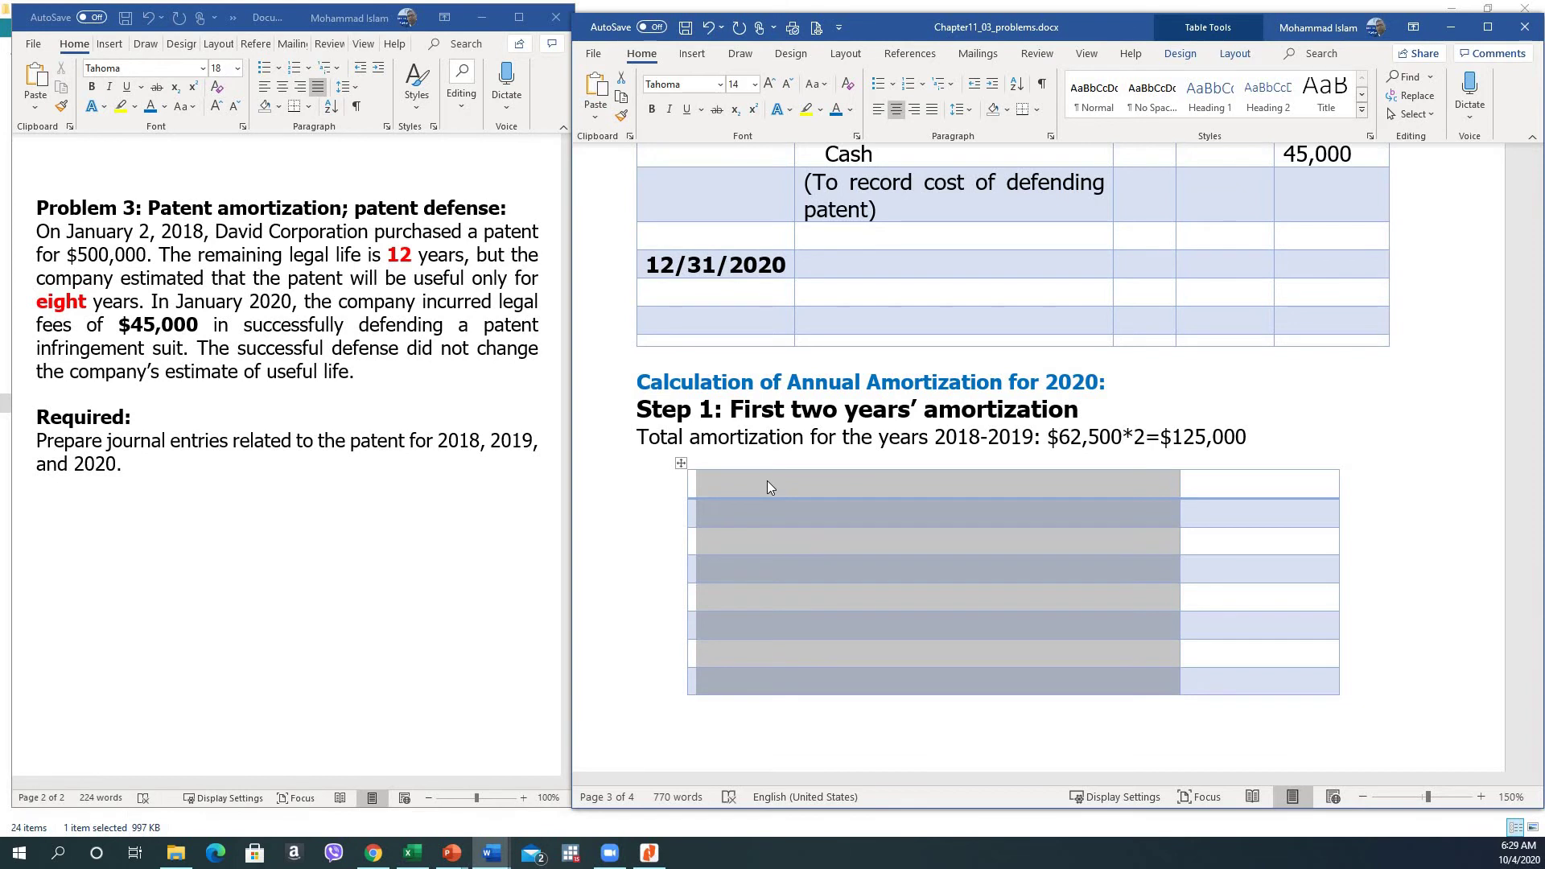
click(781, 465)
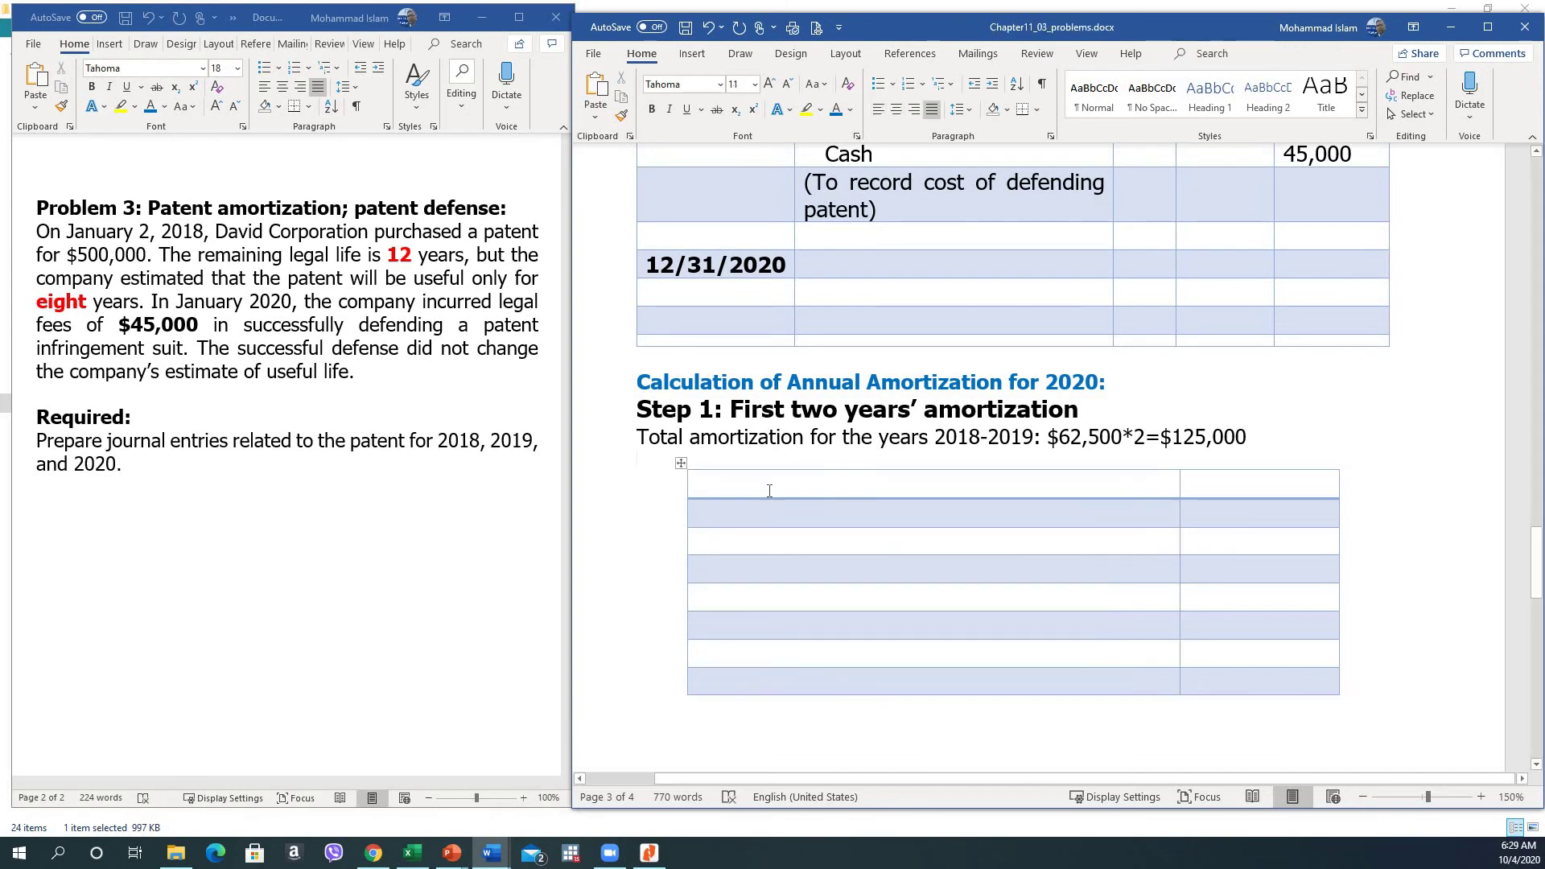
Step: Fill the first row of the calculation table with a left-aligned "Cost" label and the amount $500,000
click(773, 487)
text(Cost)
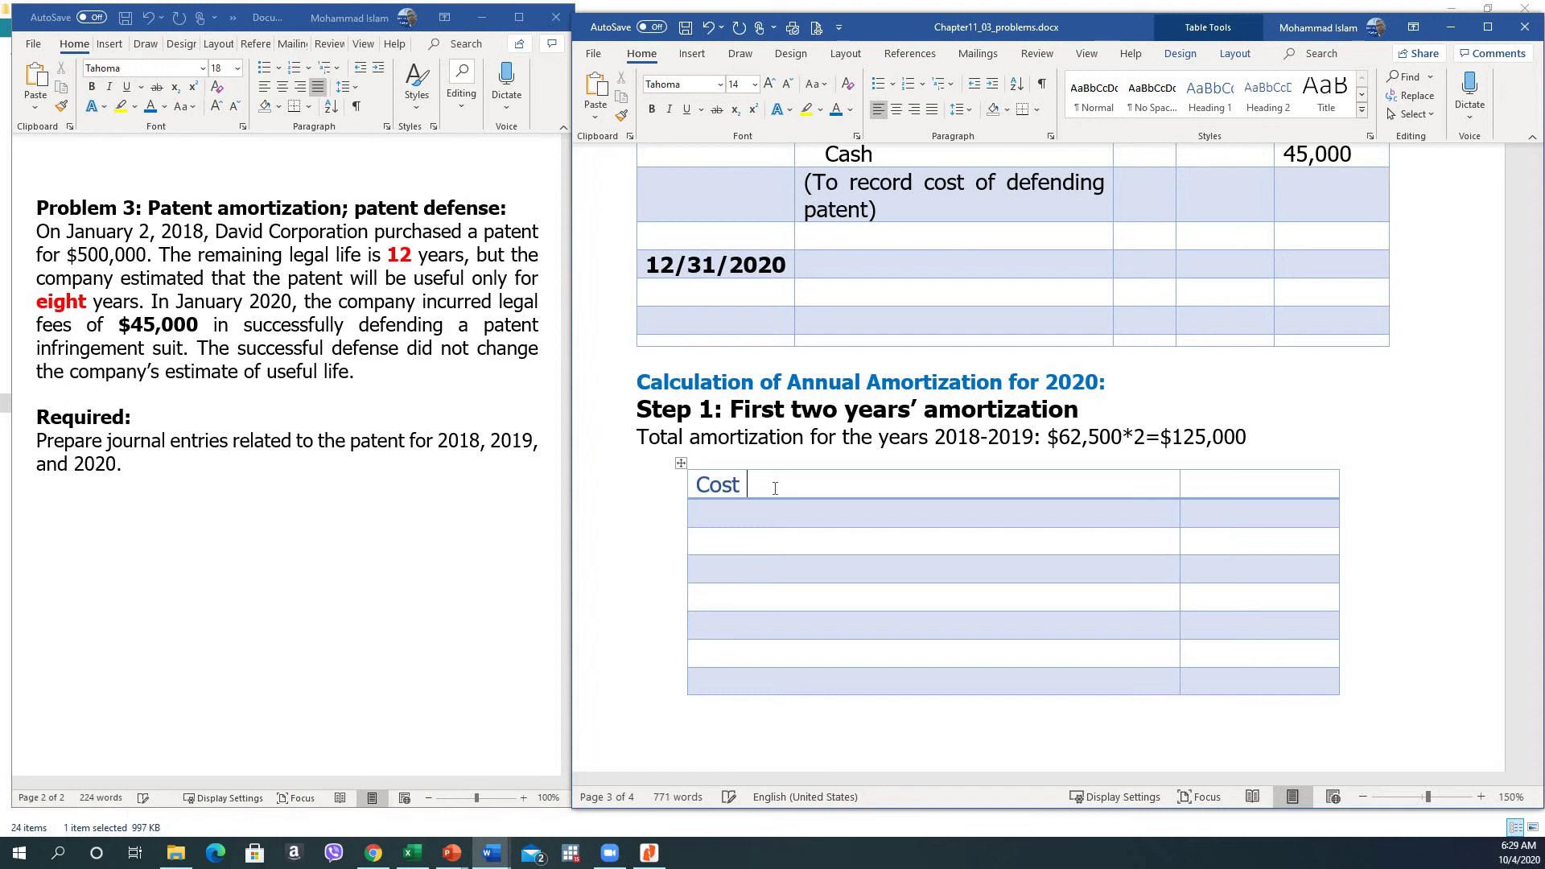
key(Tab)
text($500,000)
key(Down)
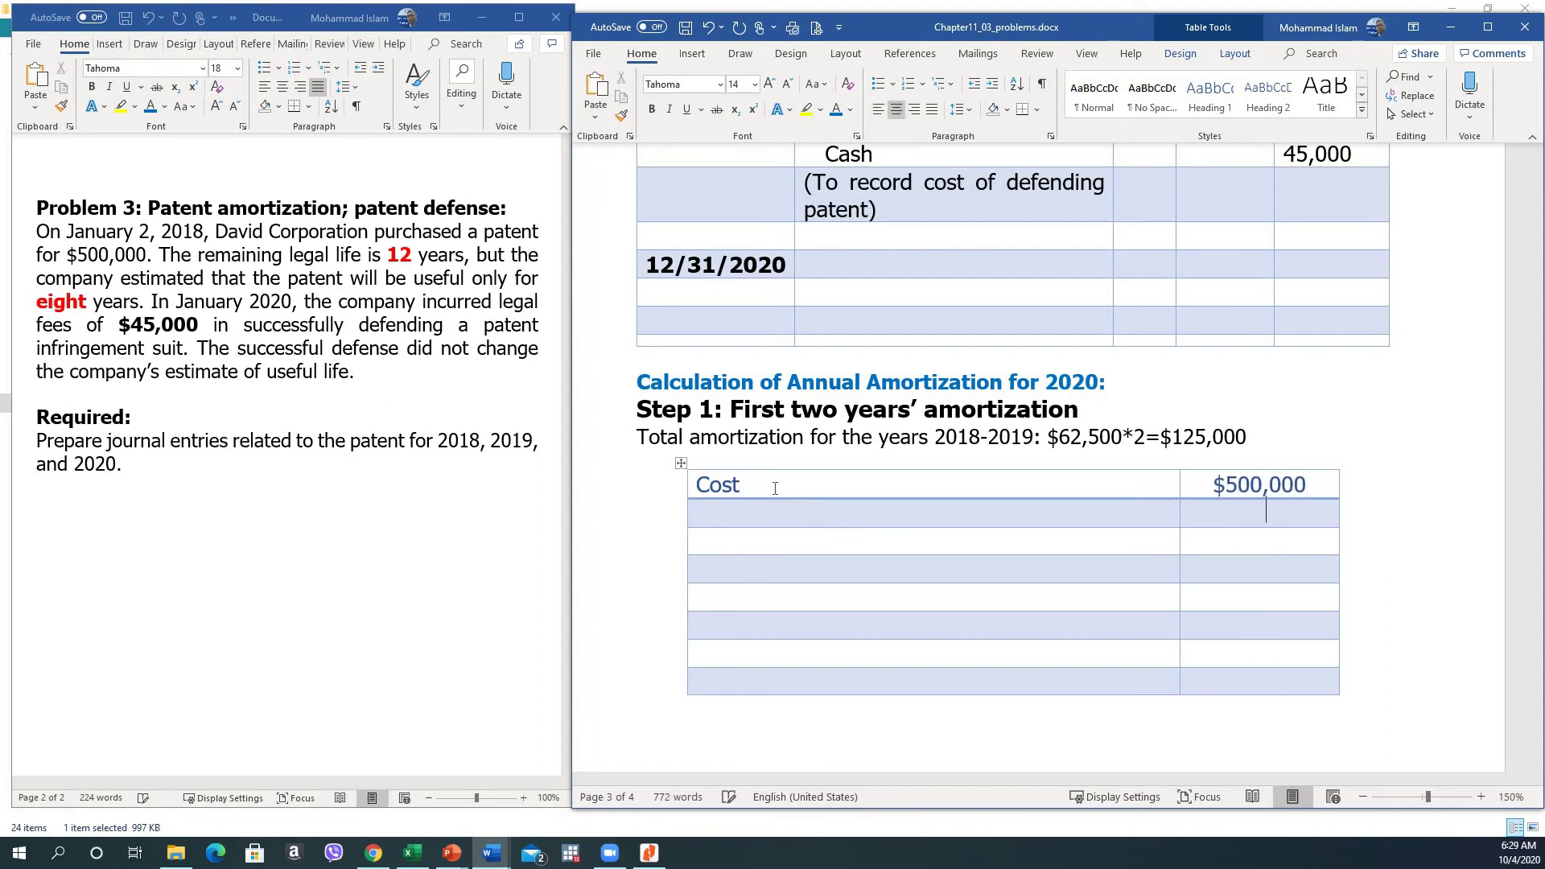
Step: Label the calculation table's second row "Less: Amortization to date" and go to its amount cell
key(Left)
text(Less)
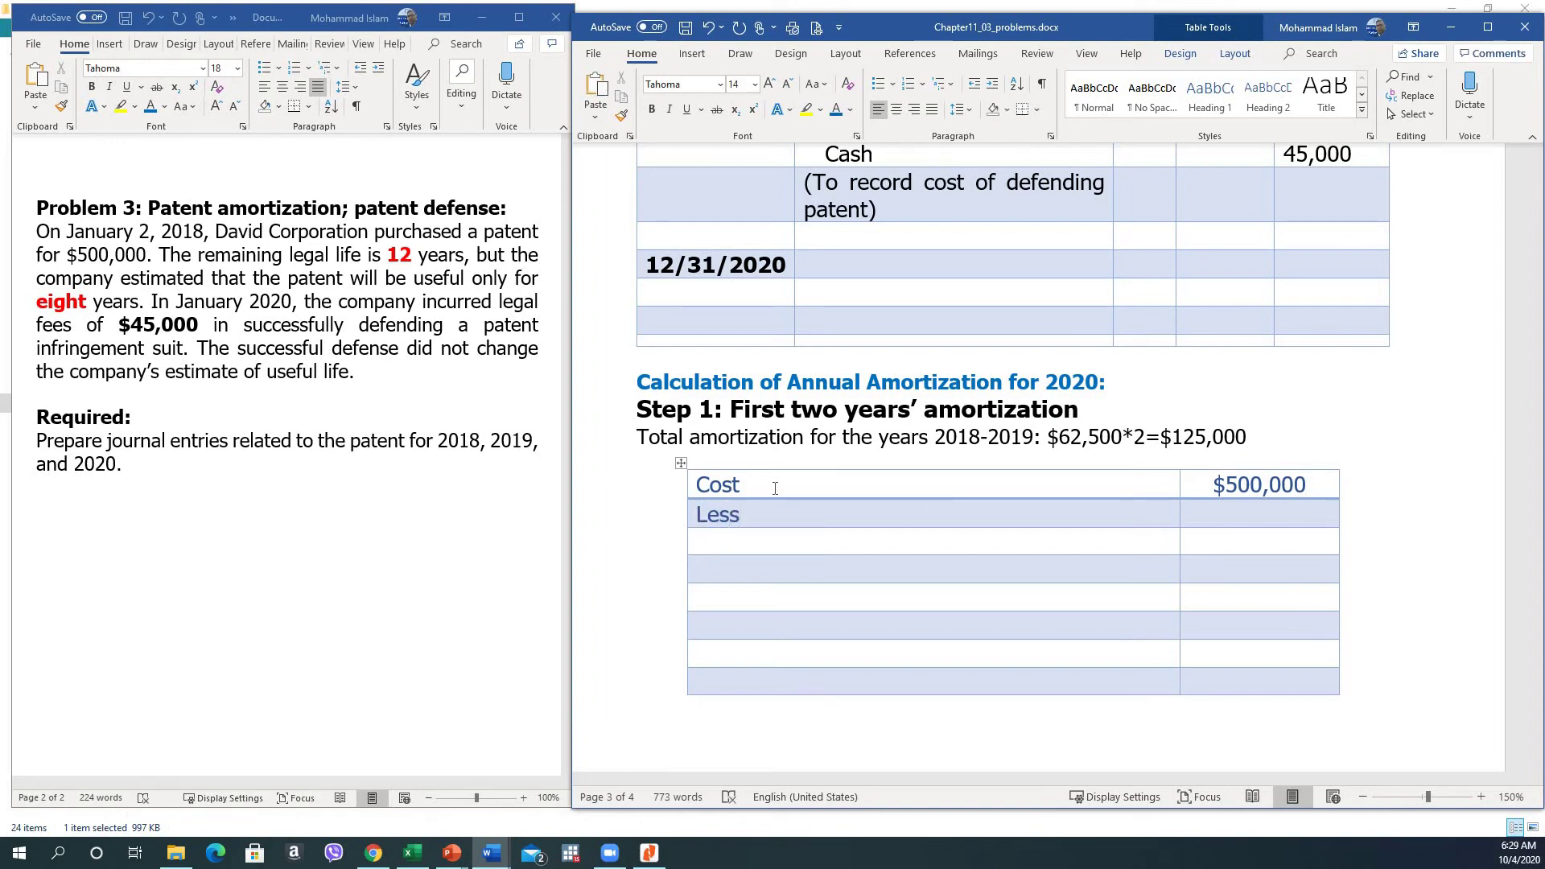
text(:)
text(Amortization to )
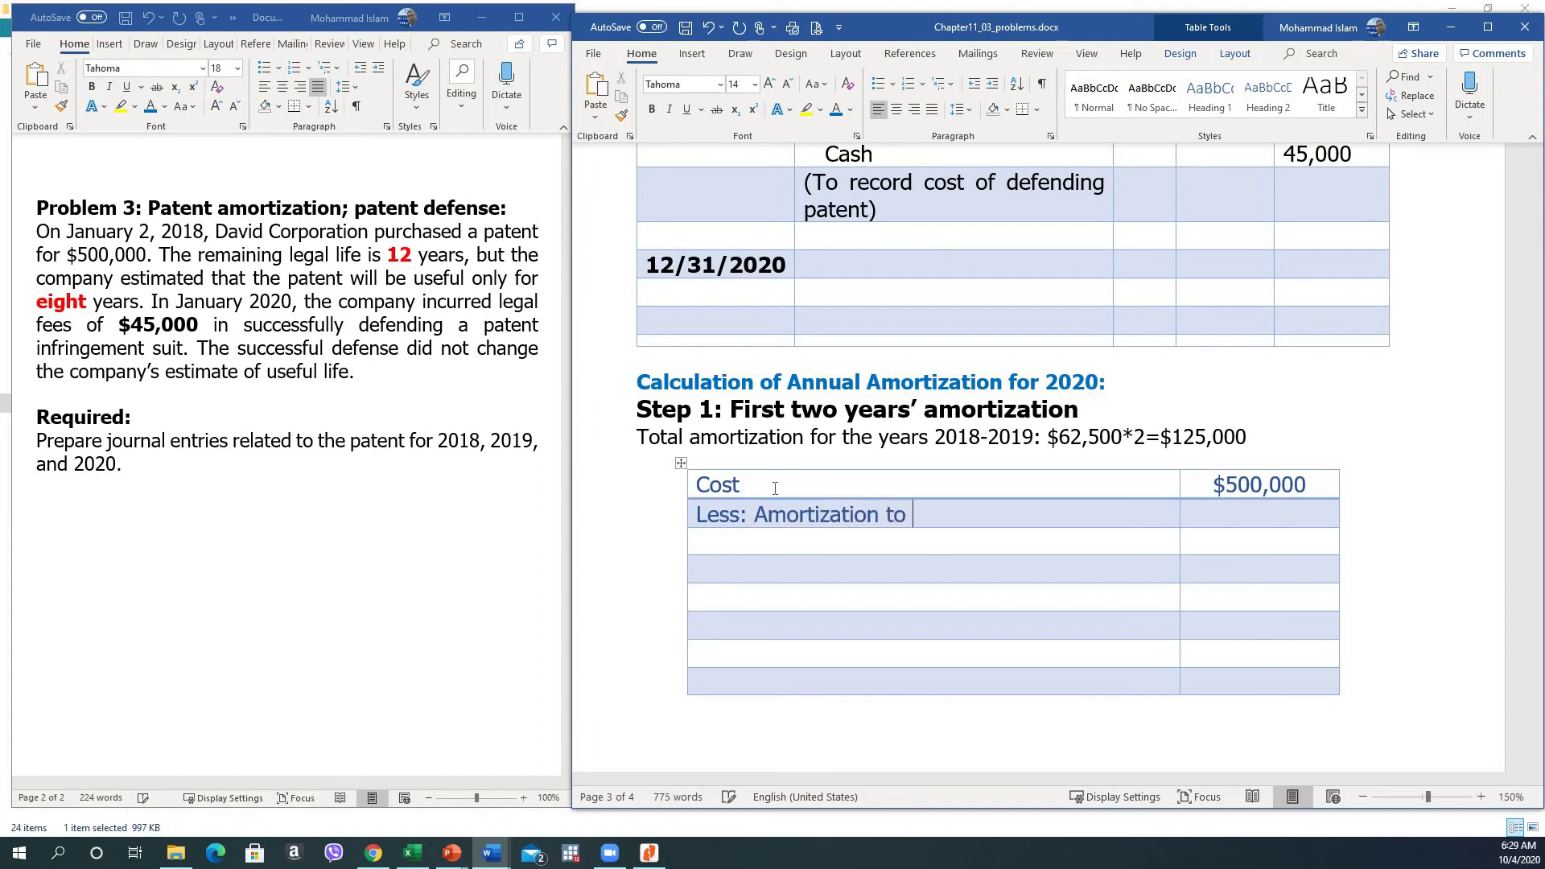
text(date)
key(Tab)
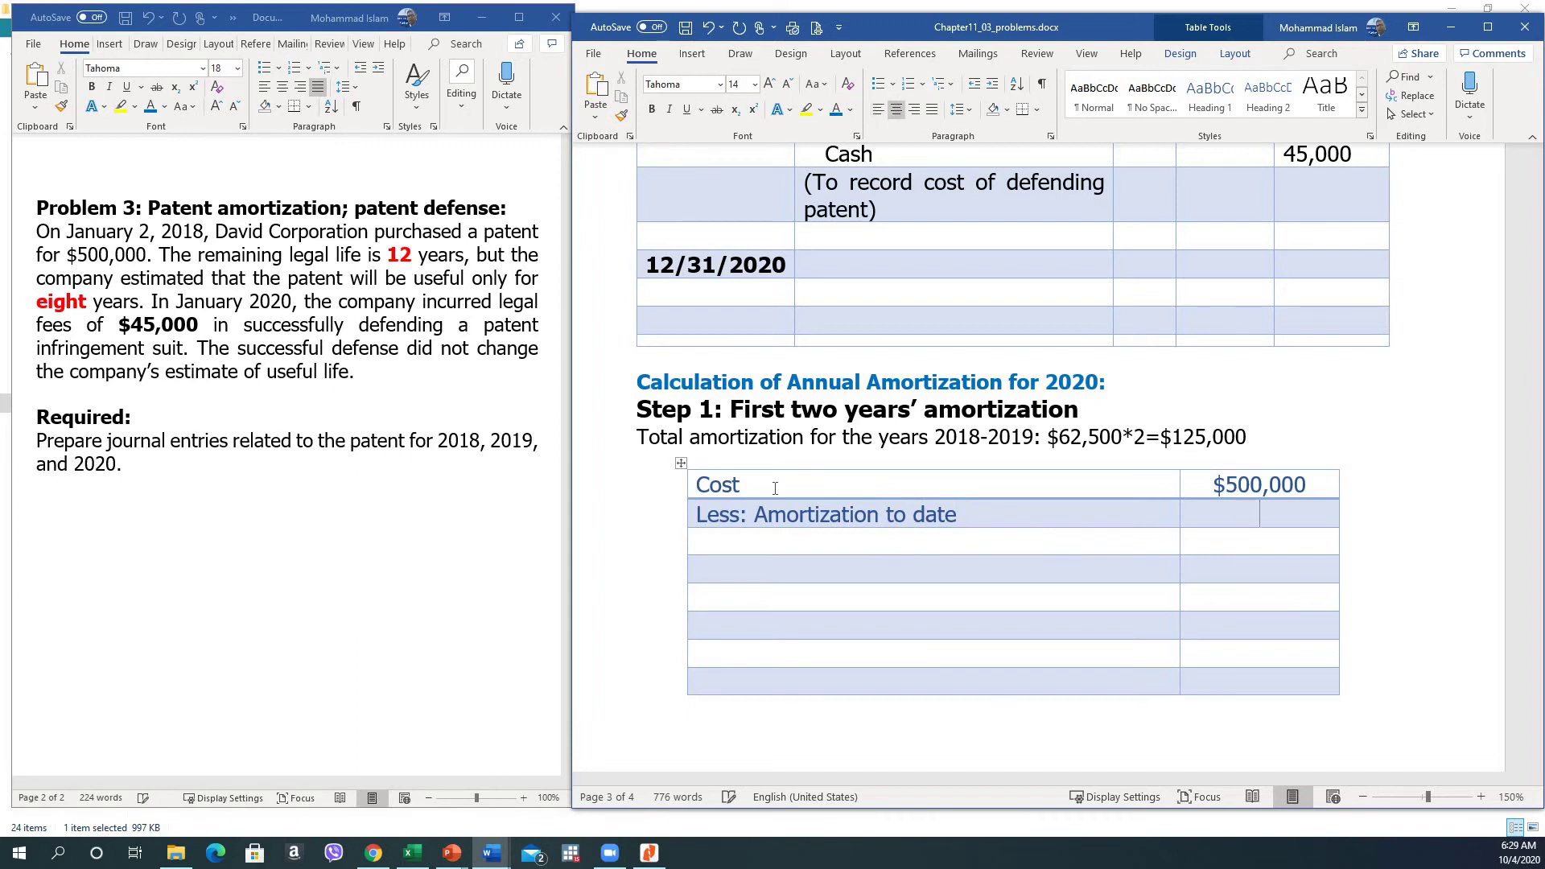
Step: Right-align the entire amount column of the calculation table
key(shift+Down)
key(shift+Down)
key(shift+Down)
key(shift+Down)
key(shift+Down)
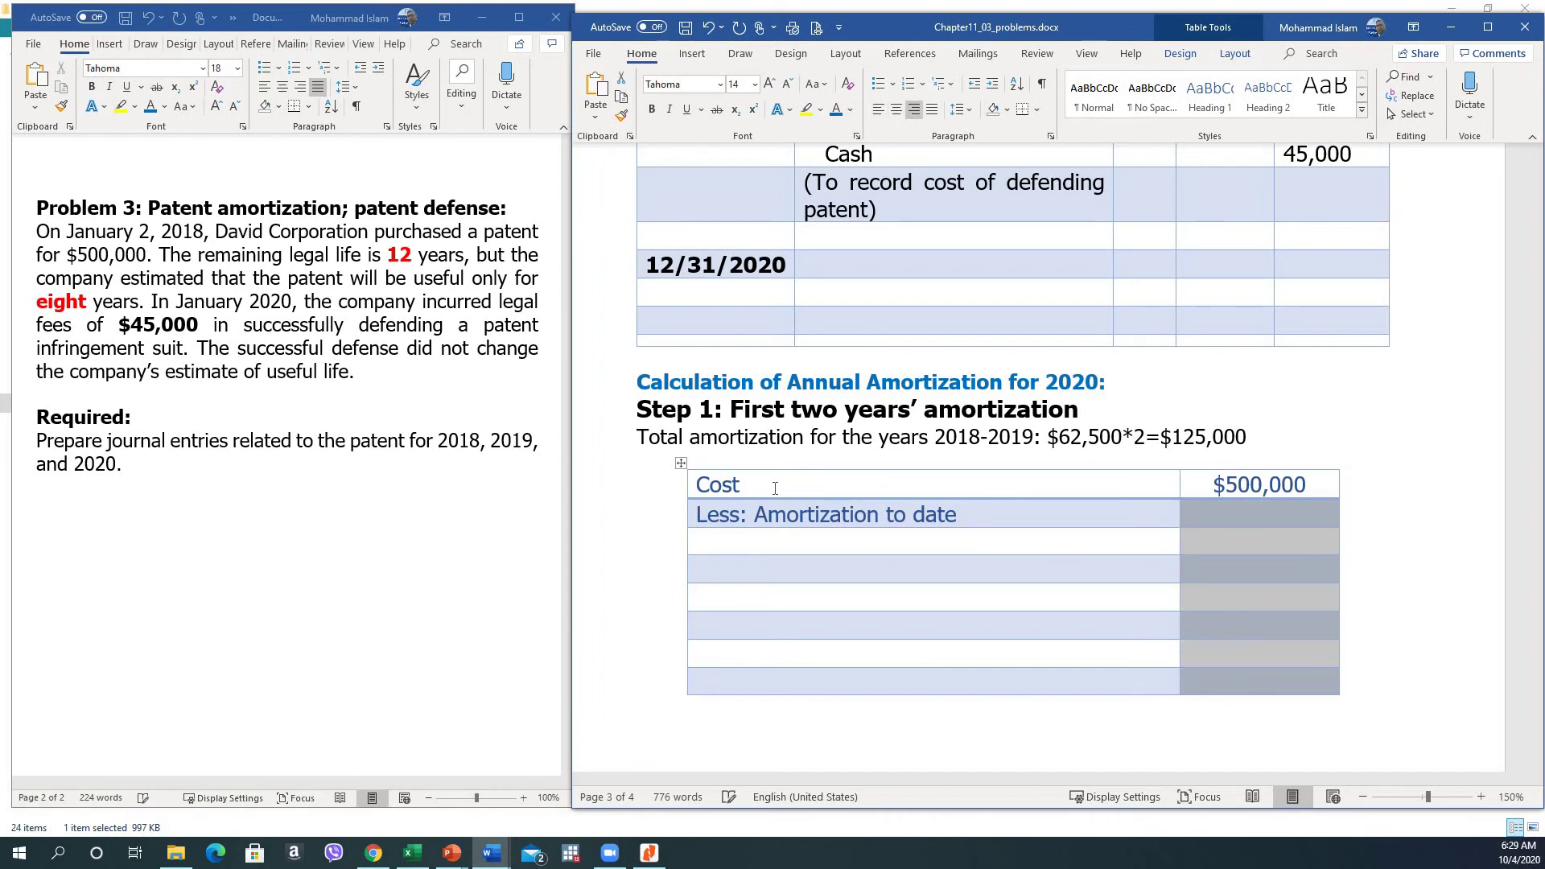
key(Up)
key(ctrl+r)
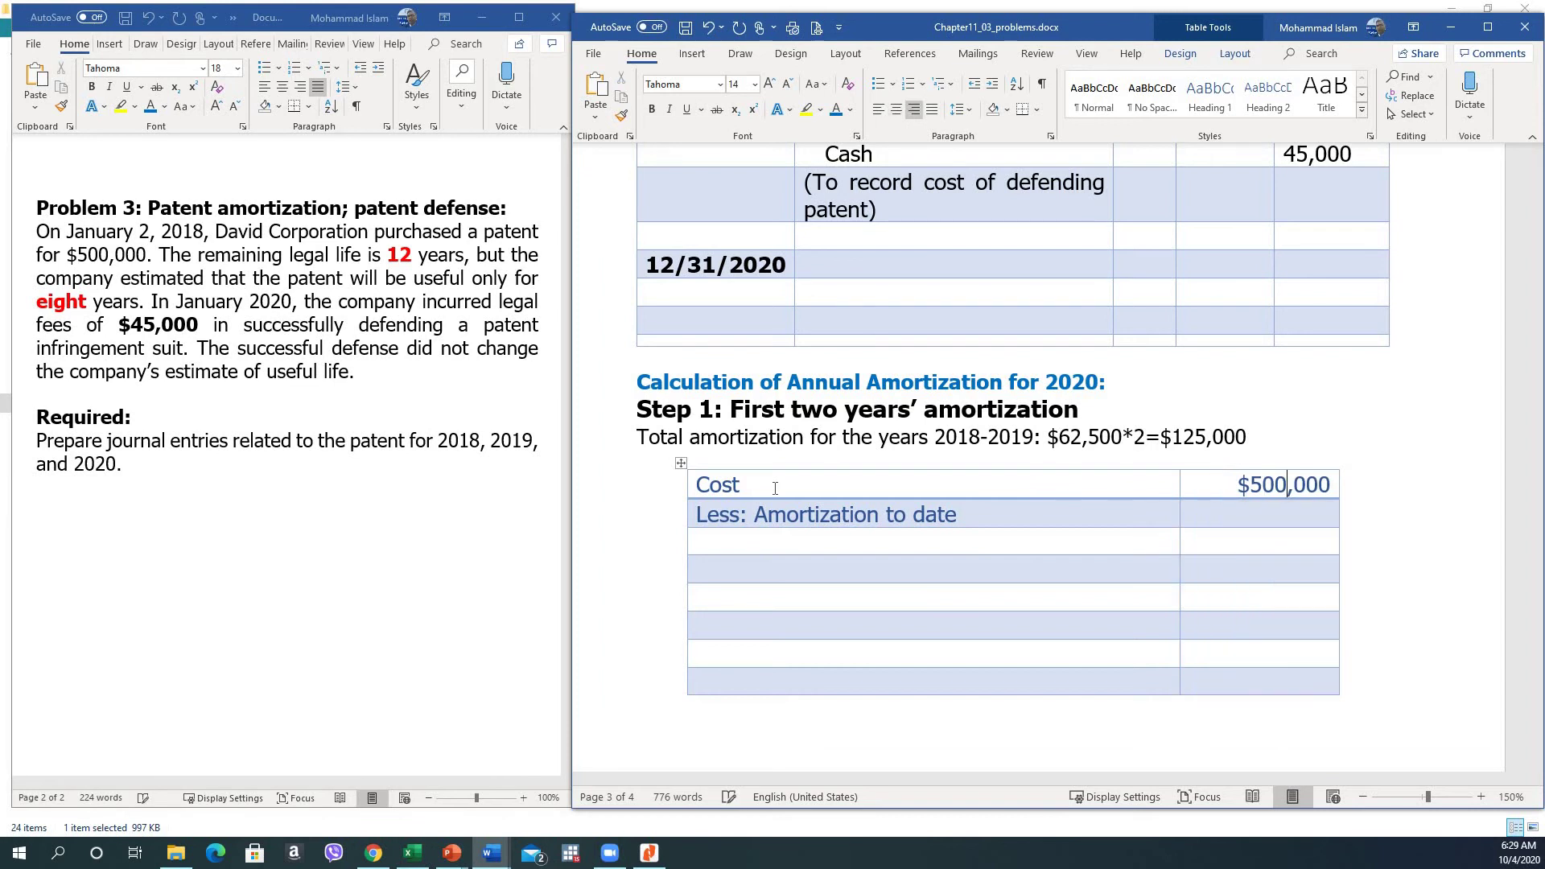
Step: Enter 125,000 as the amount for "Less: Amortization to date" and underline it
key(Down)
text(125,000)
key(shift+Home)
key(ctrl+u)
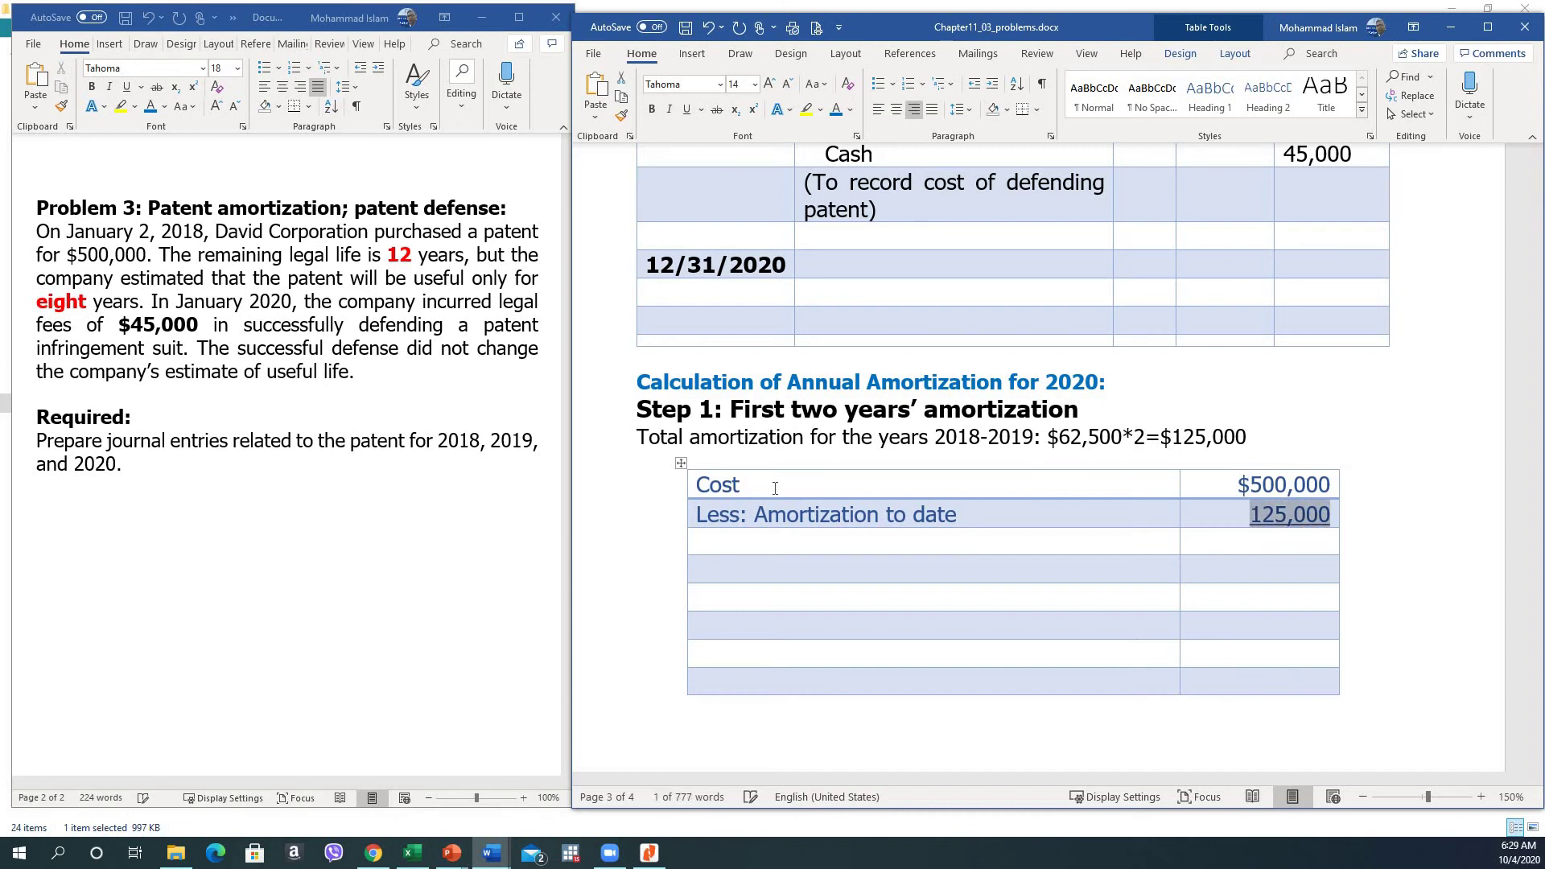
Step: Set the font color of all text in the calculation table to Automatic
click(872, 540)
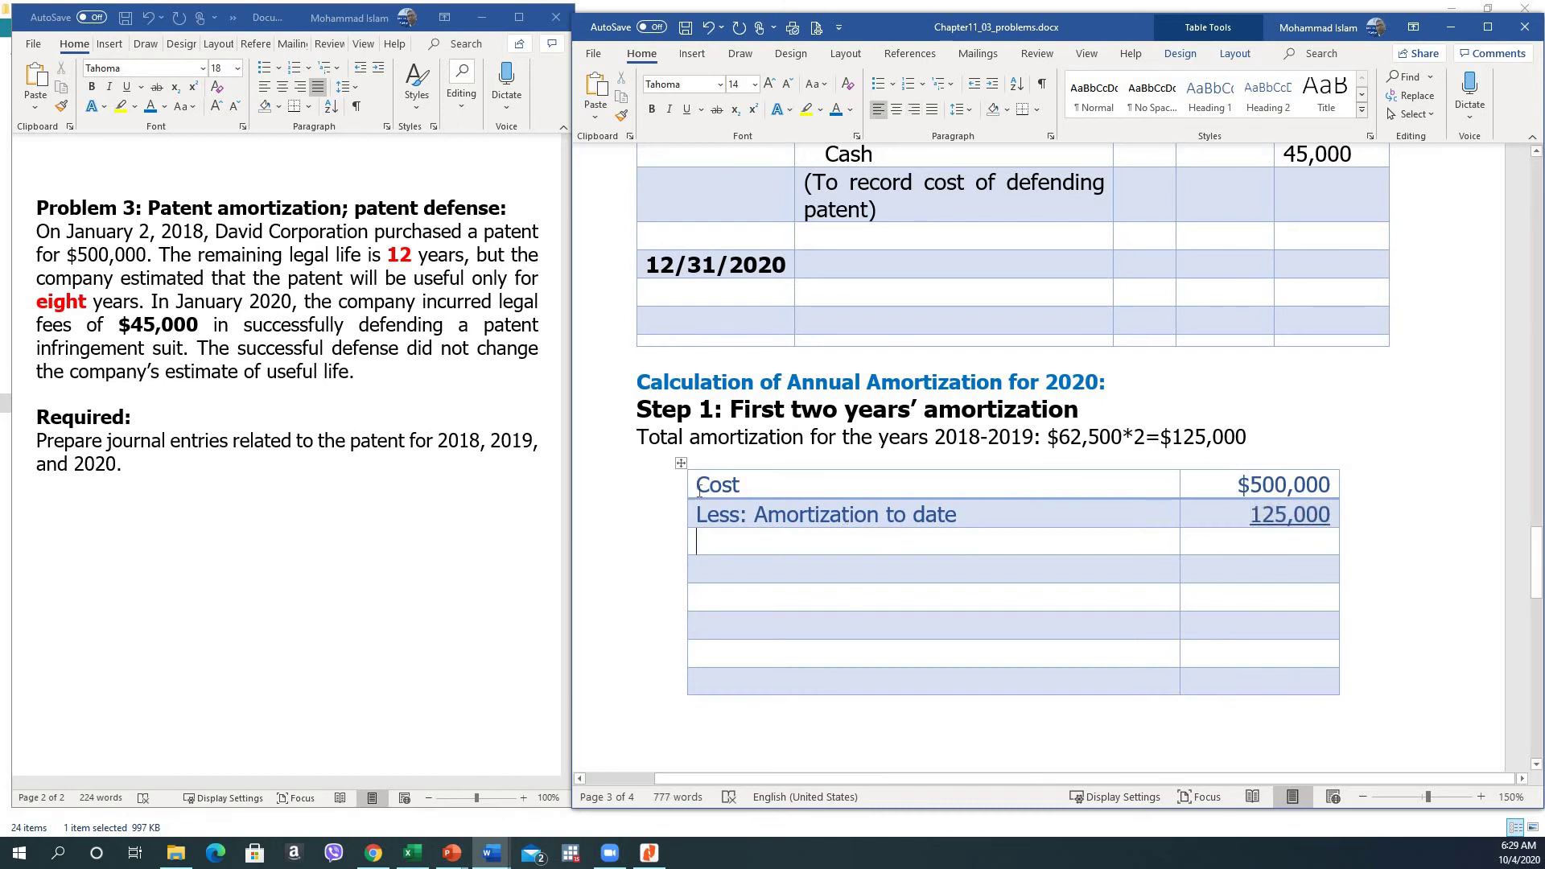
drag(1047, 599, 1288, 684)
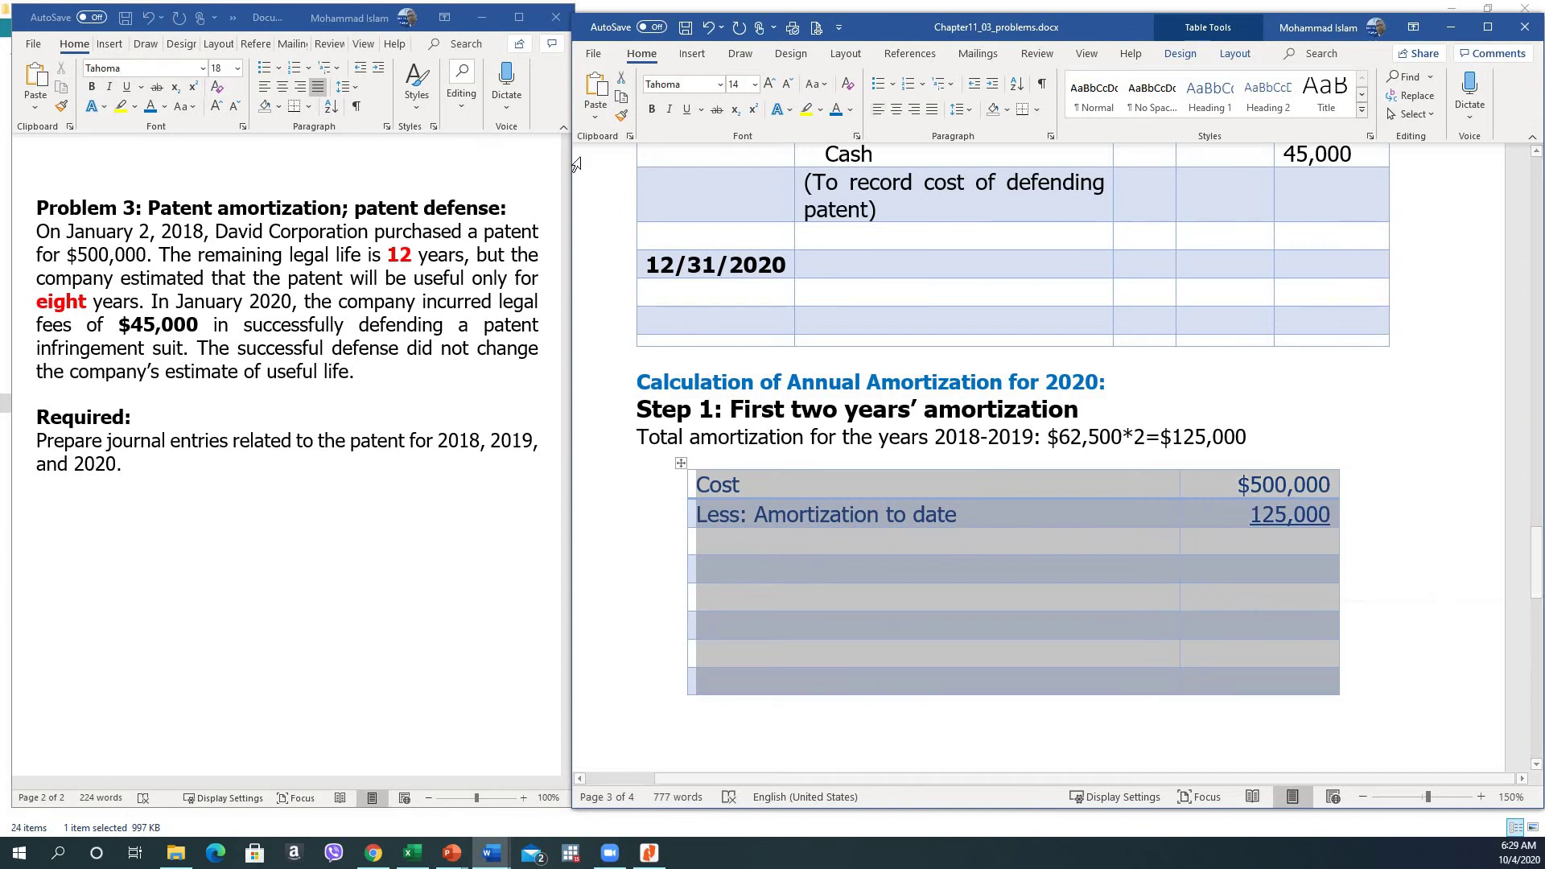
click(850, 110)
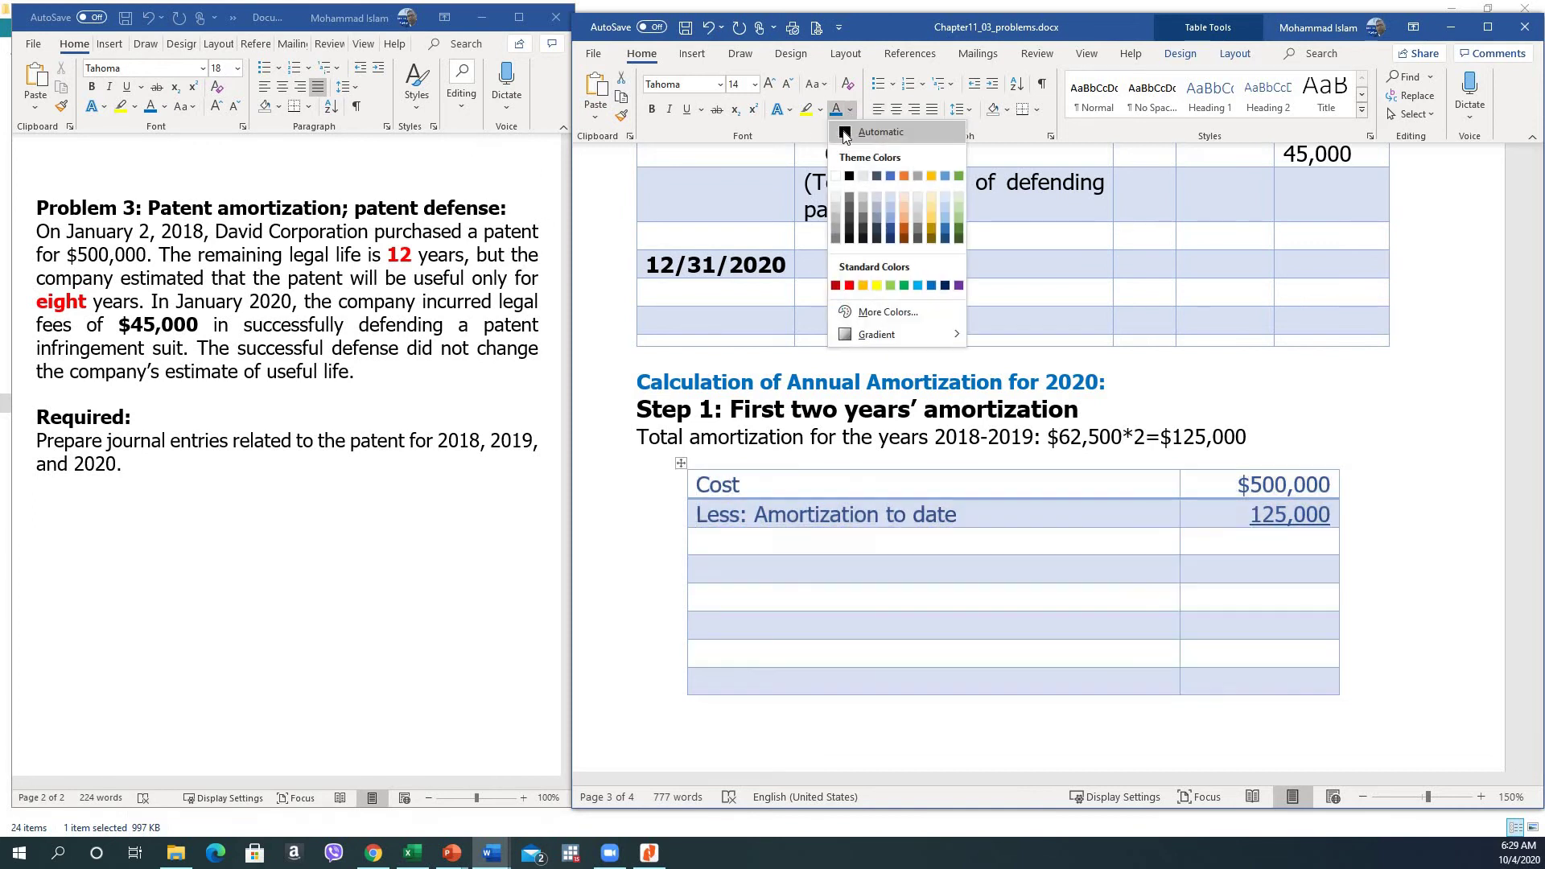
click(877, 130)
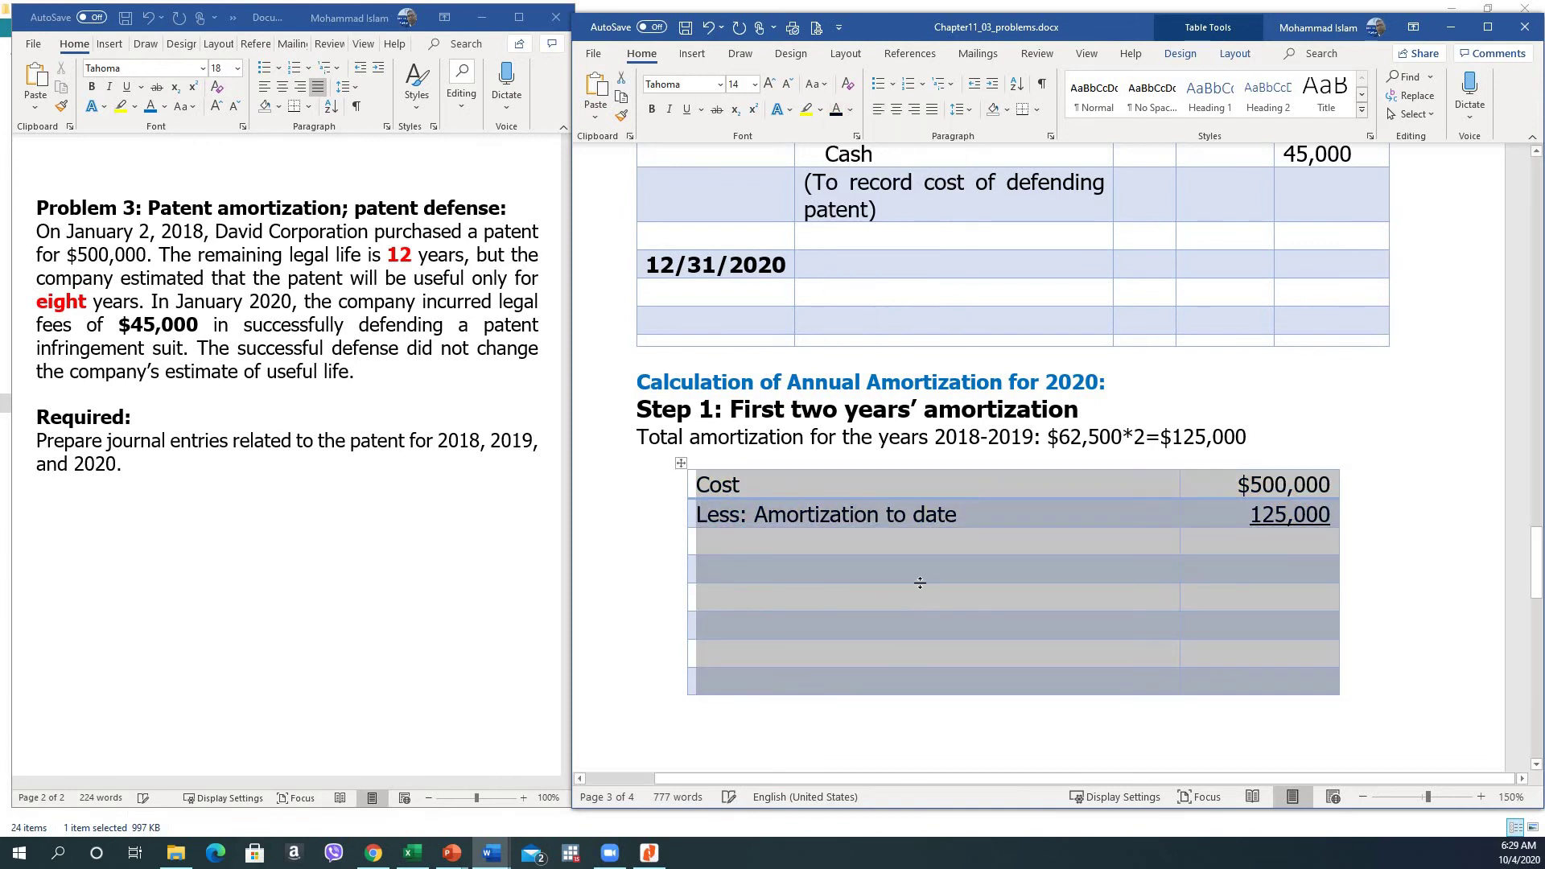
Step: Fill the third row of the calculation table with the label "Unamortized cost" and the amount $375,000
click(860, 546)
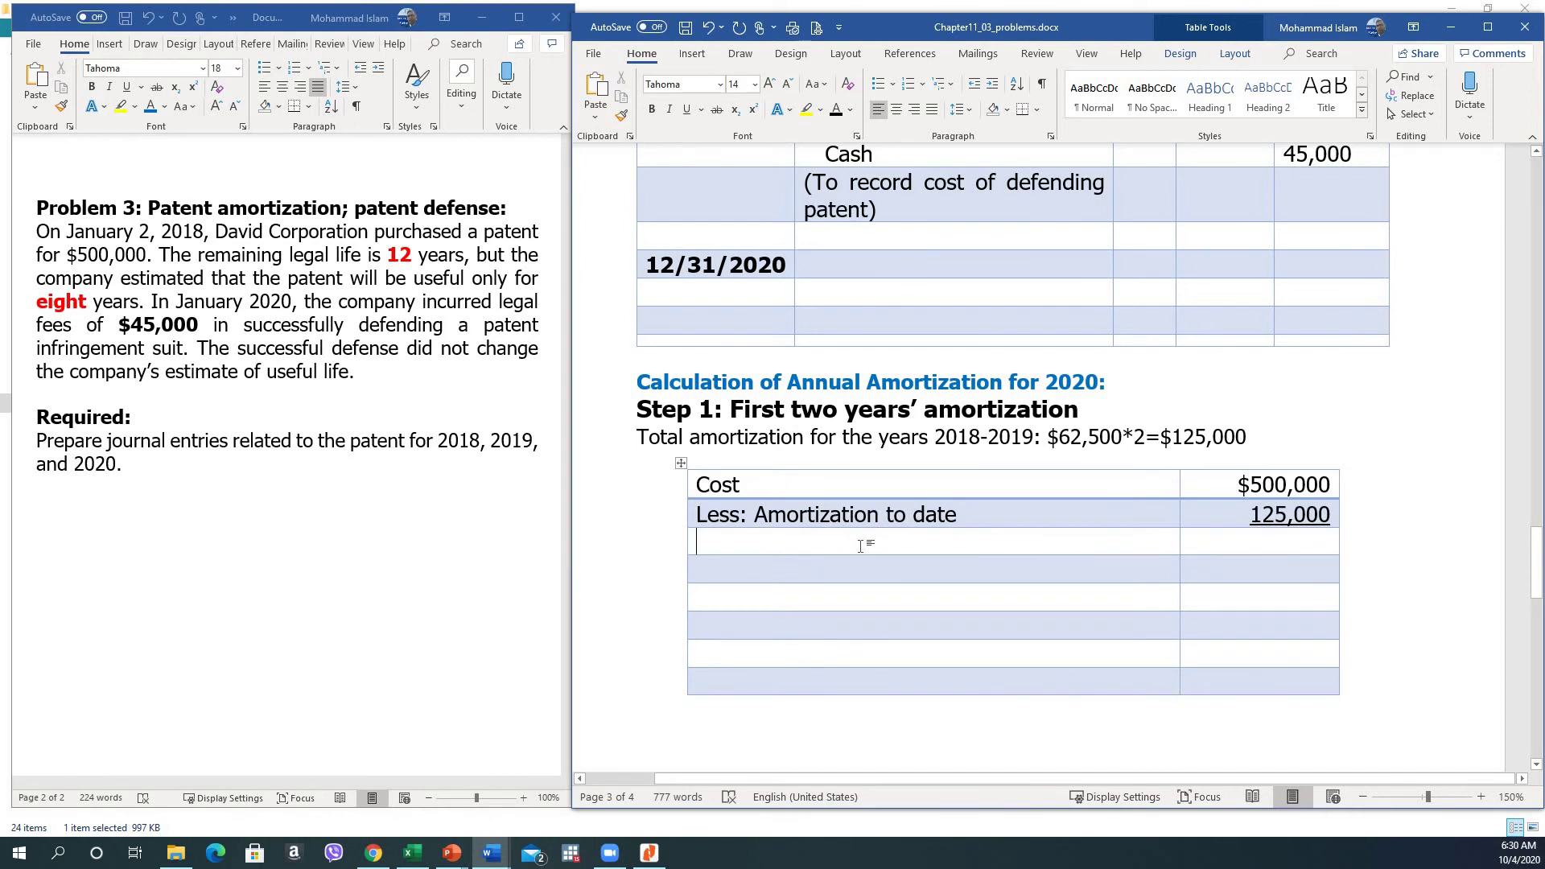
text(Un)
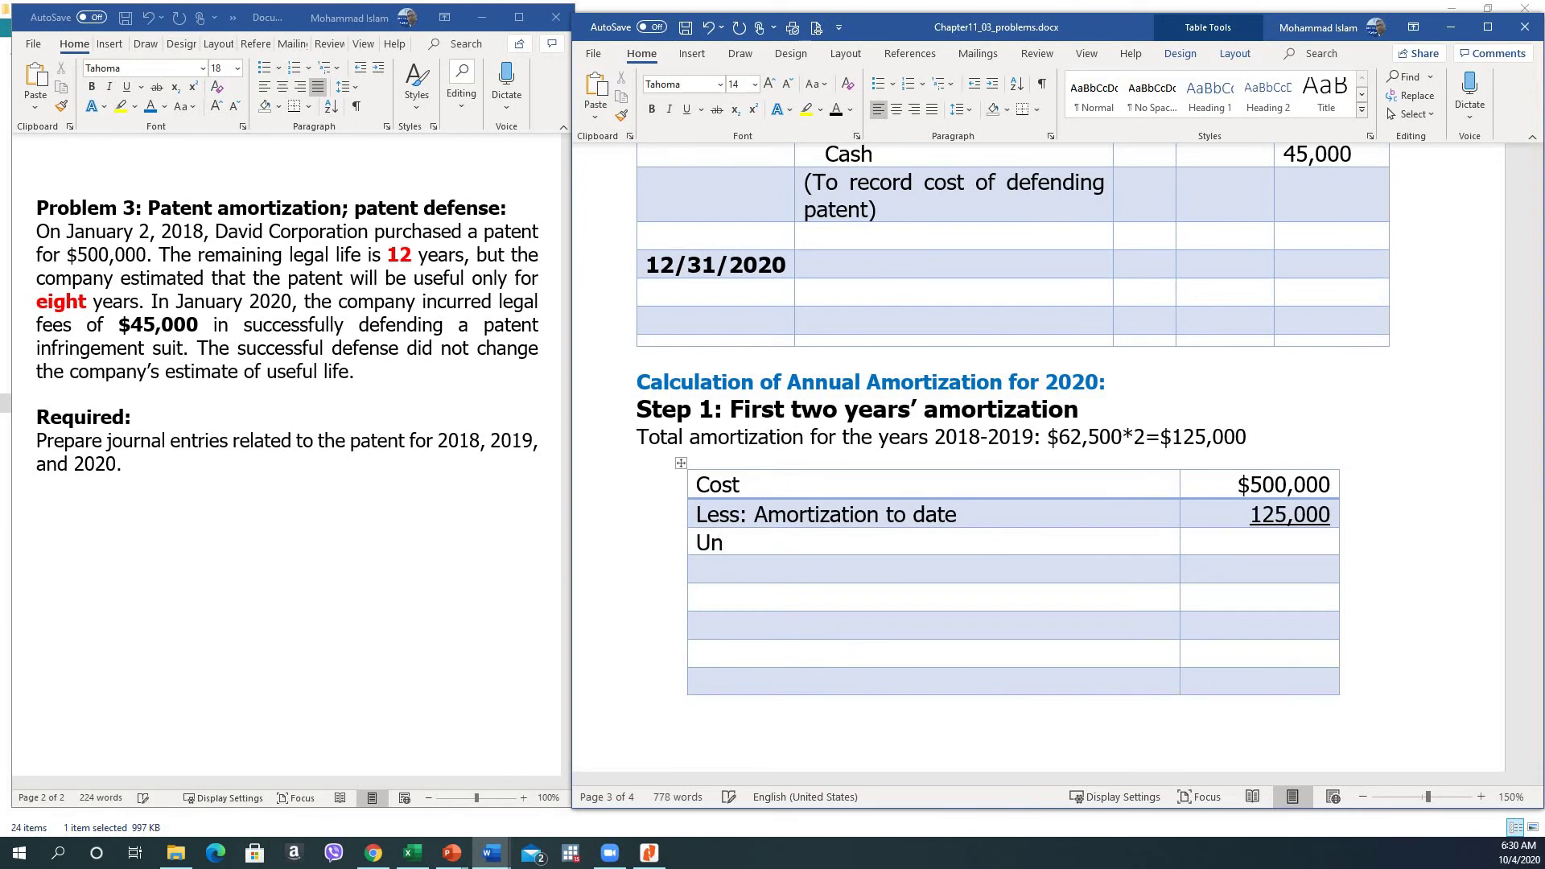
text(amortized cost)
key(Tab)
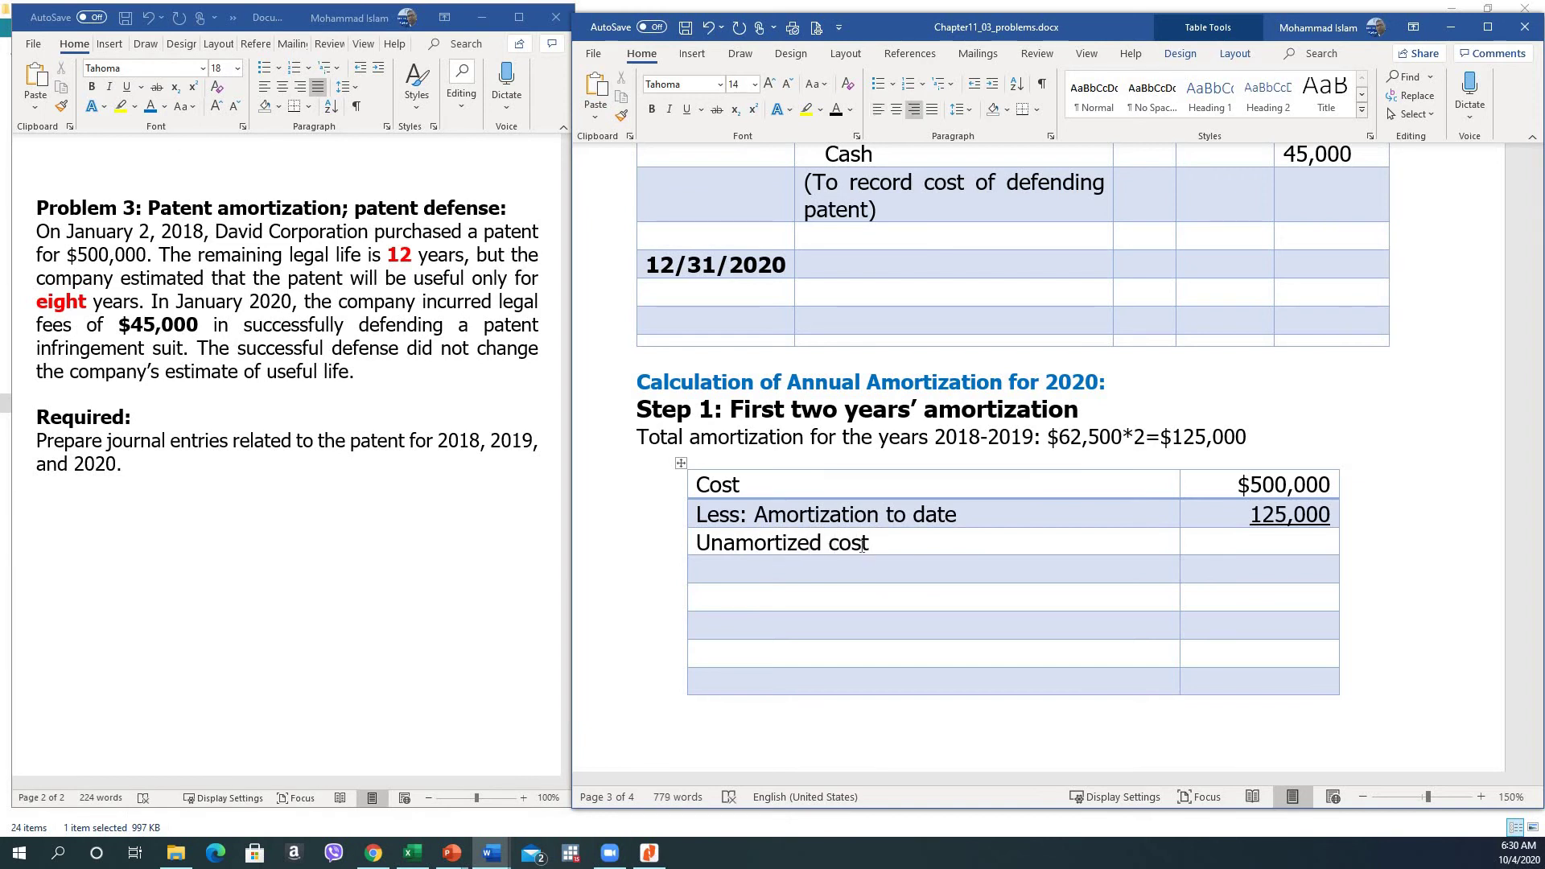
text($375,000)
key(Left)
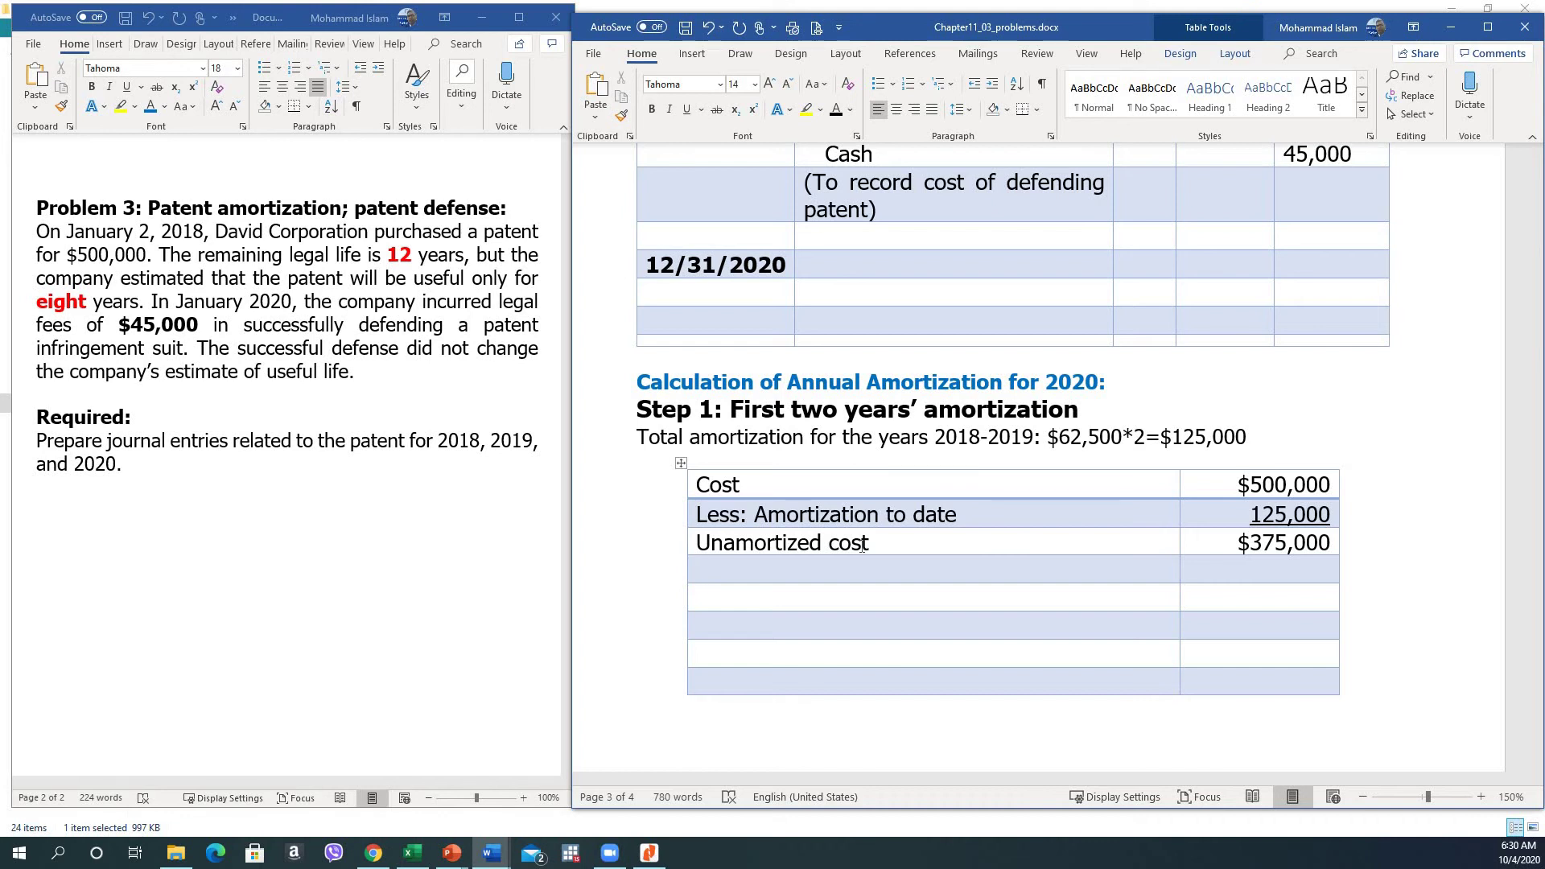
Step: Fill the fourth row with the label "Add: Legal fees of successful defense" and the underlined amount 45,000
text(Add:)
key(BackSpace)
key(BackSpace)
text(: Legal)
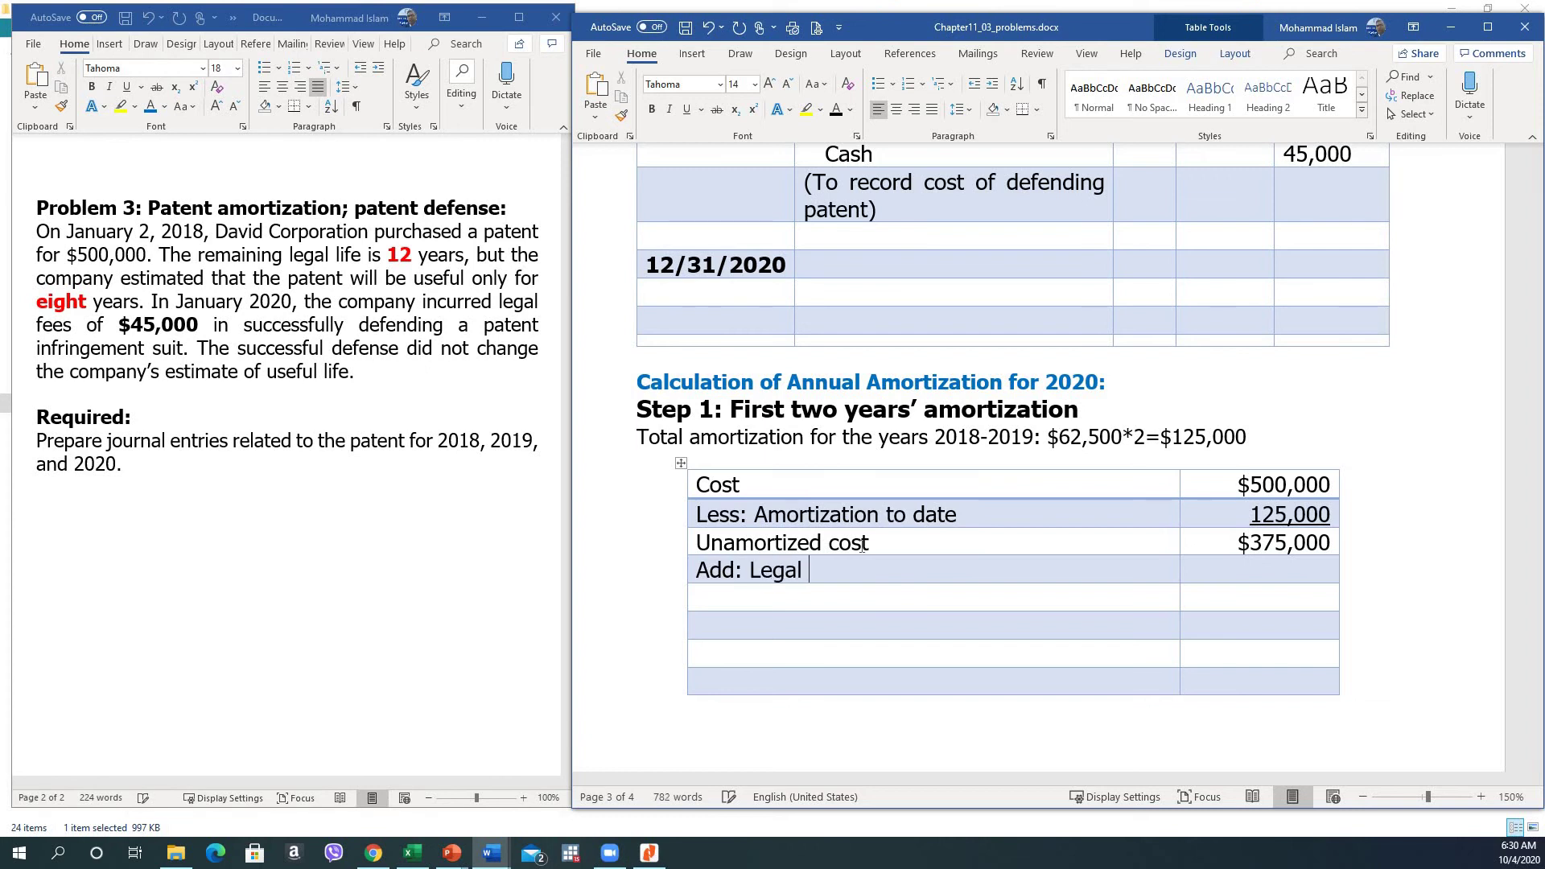
text( fees of success)
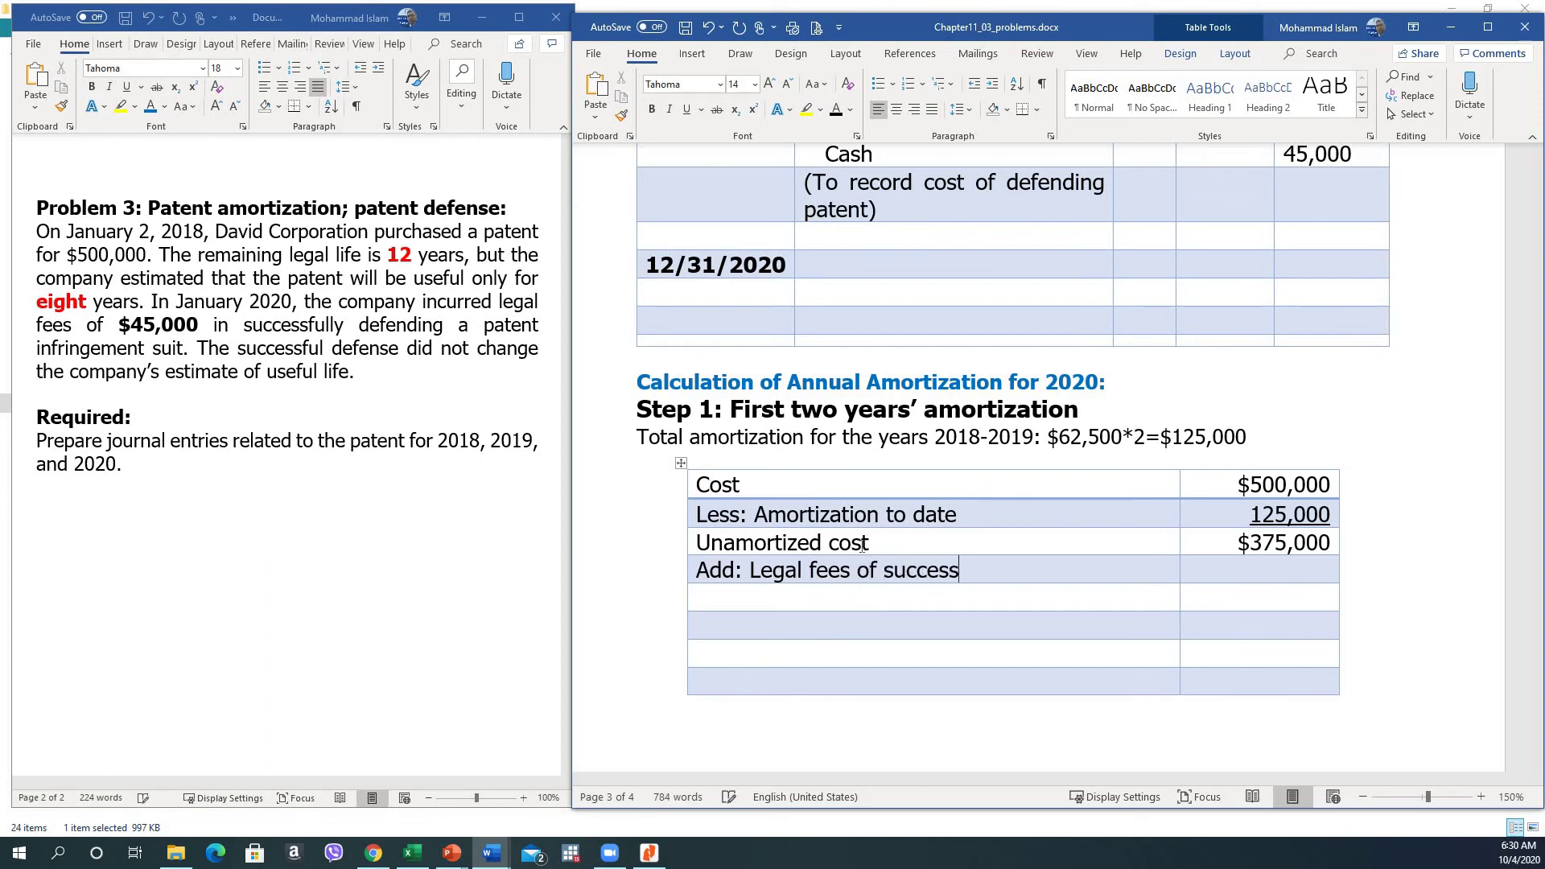
text(ful defense)
key(Tab)
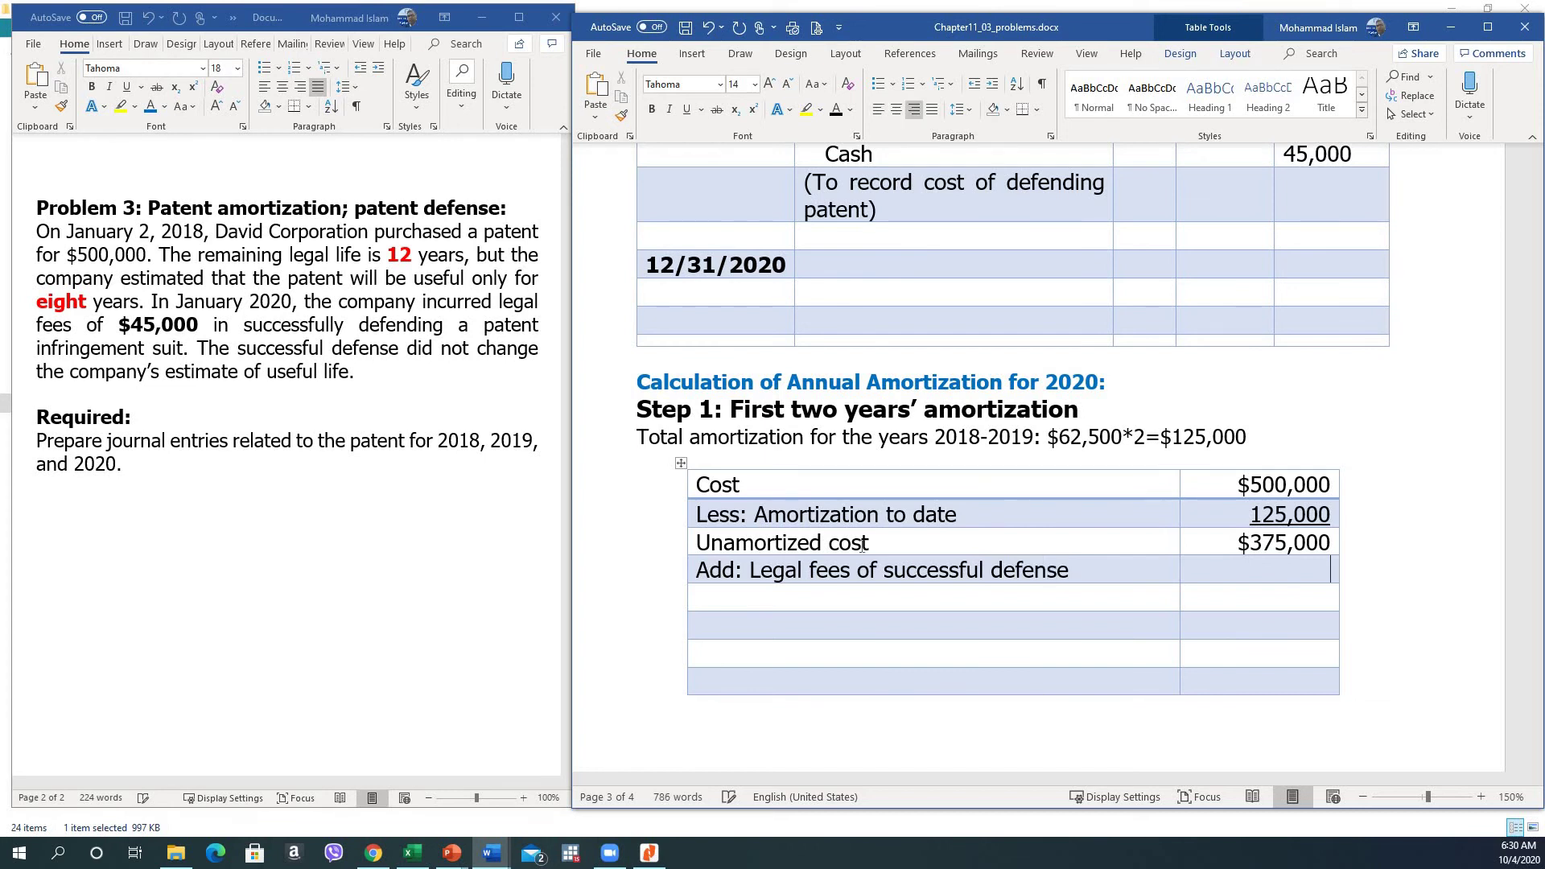
text(45,000)
key(shift+Home)
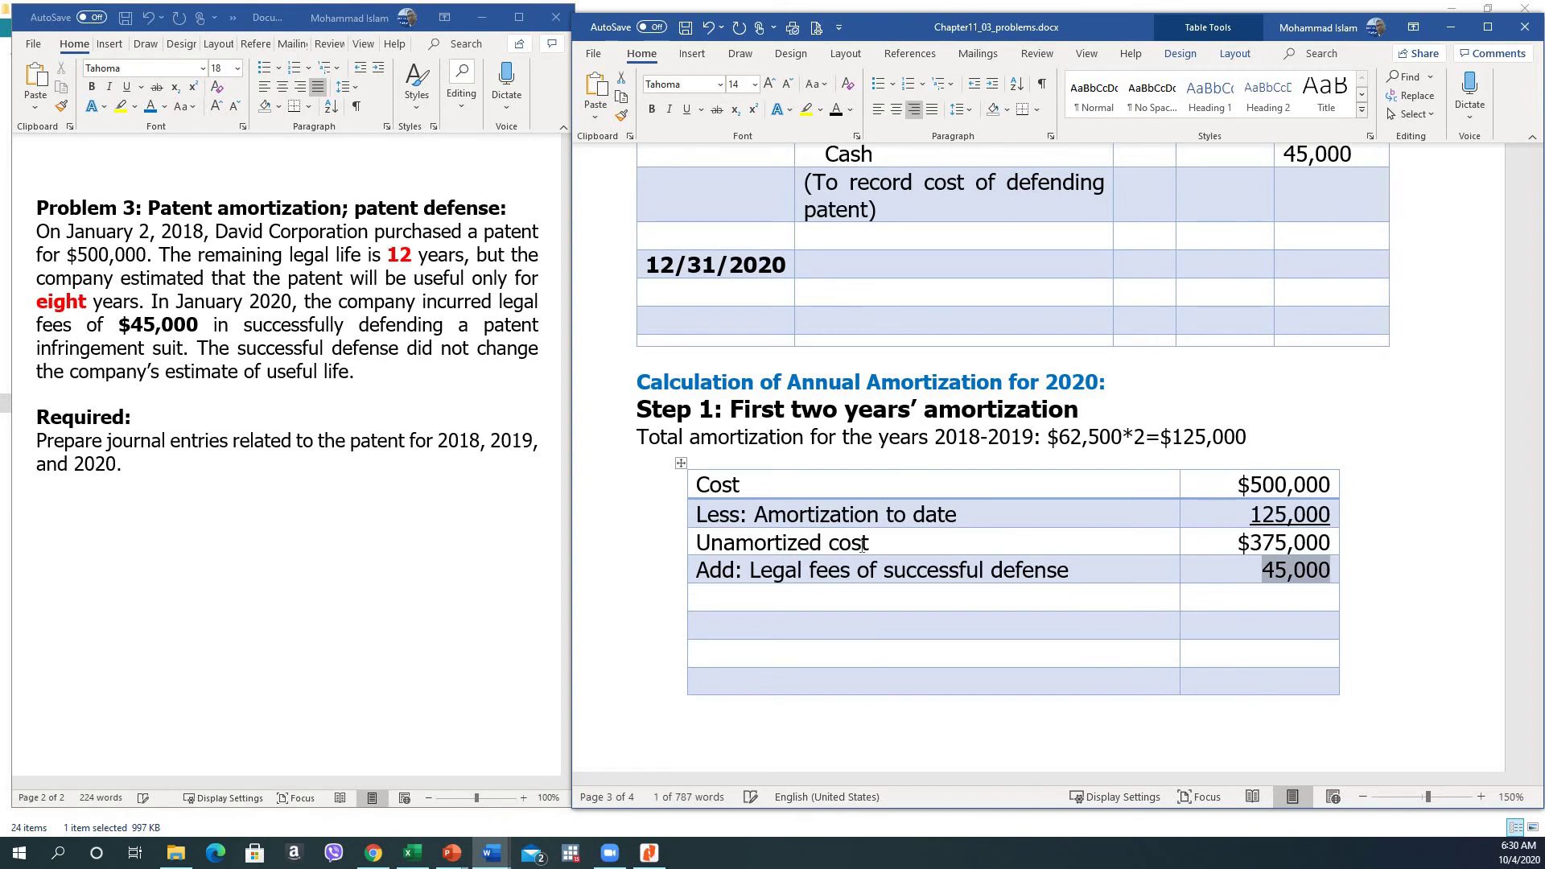
key(ctrl+u)
key(Down)
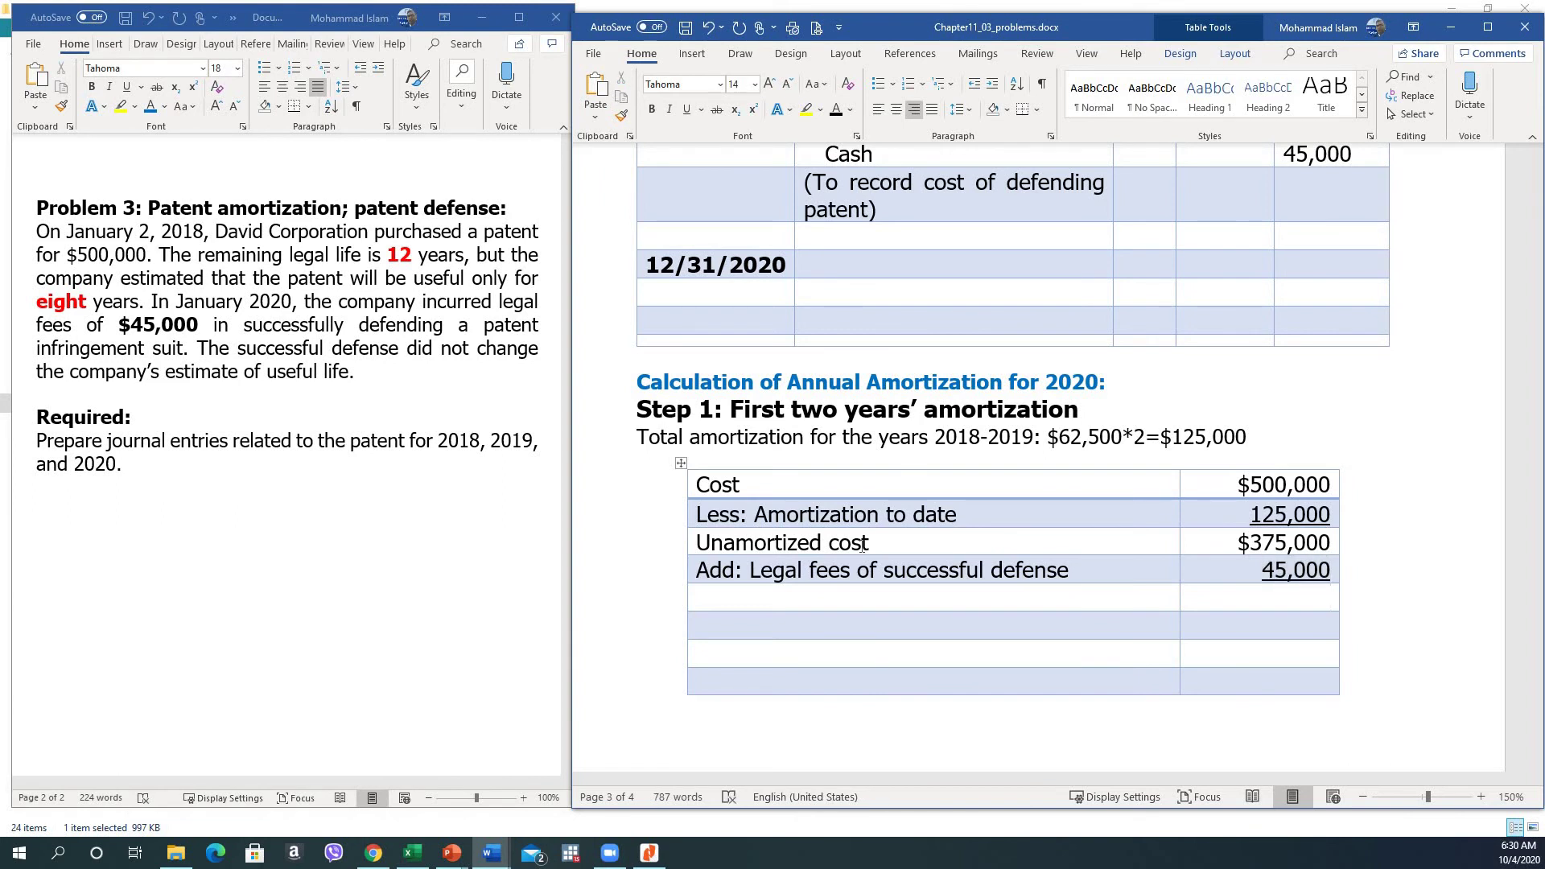
Step: Fill the fifth row with the amount $420,000 and the label "New unamortized cost"
text($420,000)
click(751, 602)
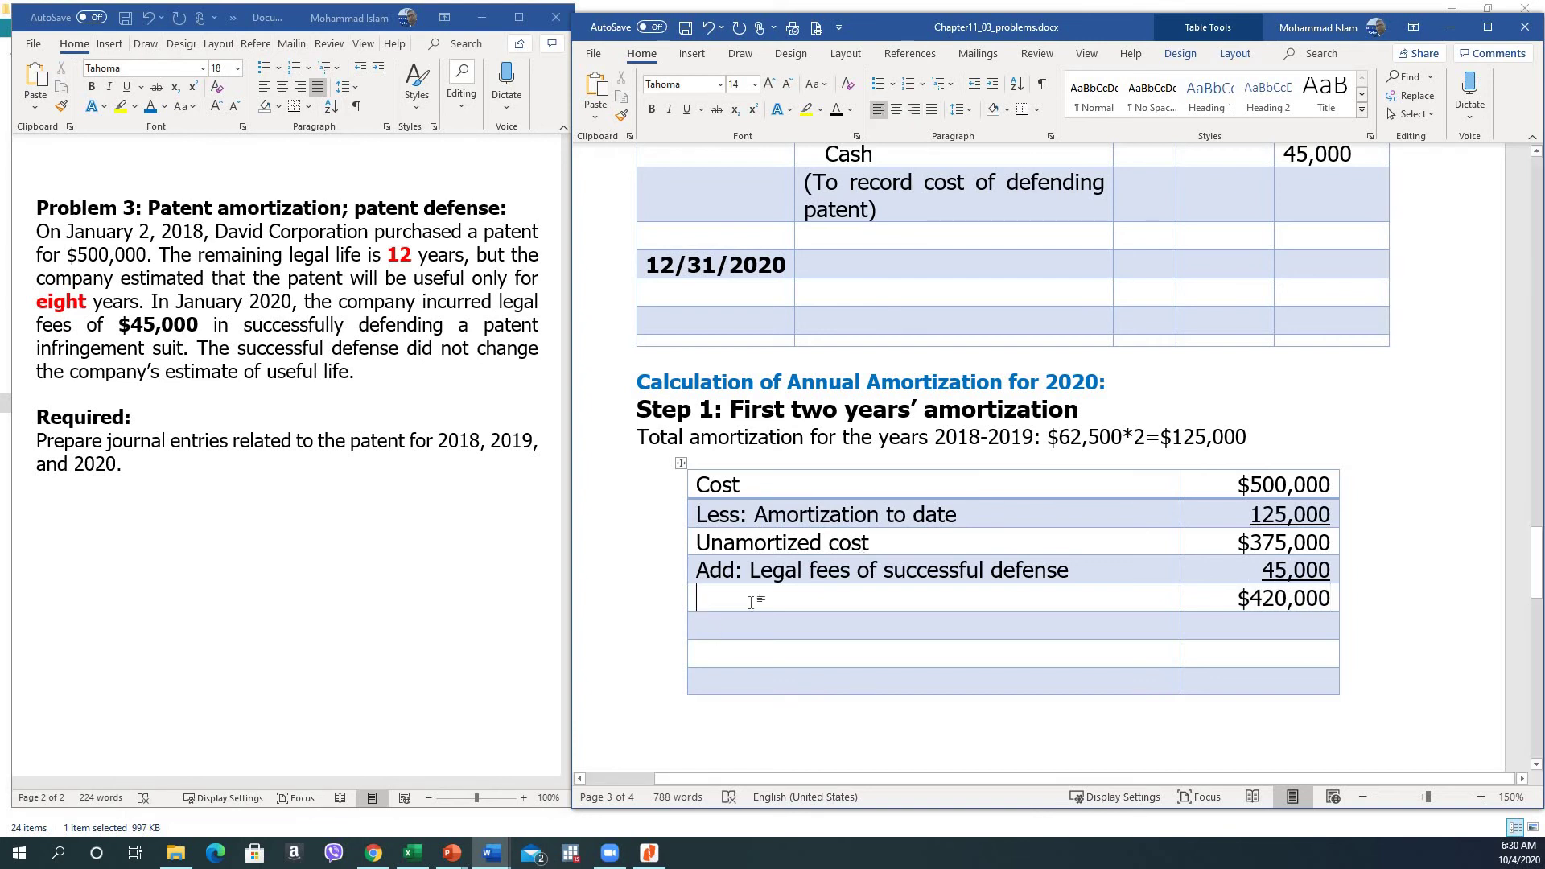
text(New )
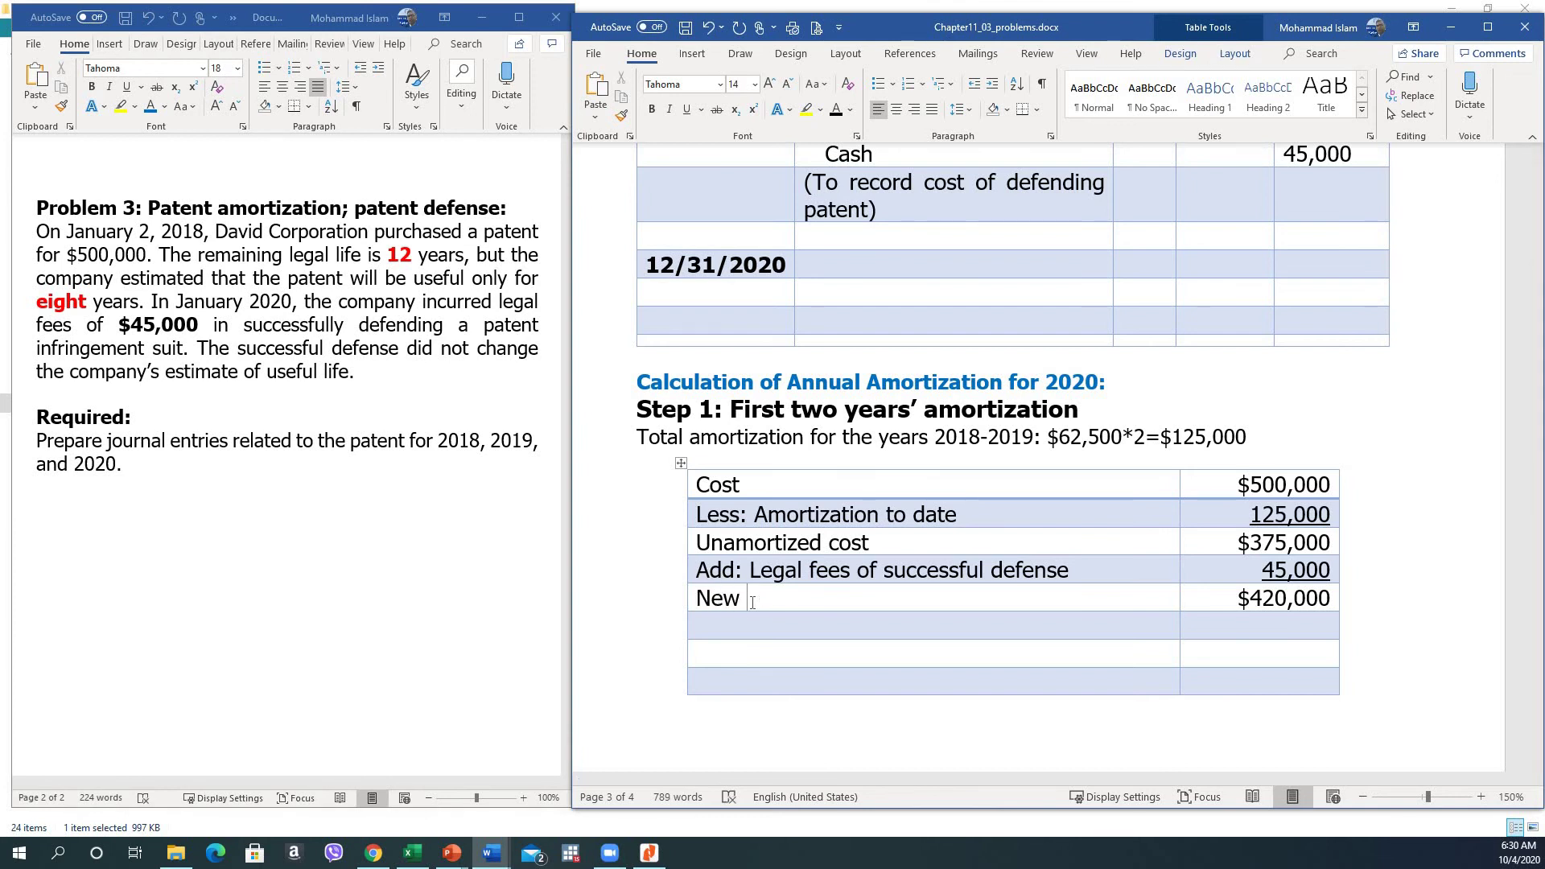
text(unamortized cost)
key(Down)
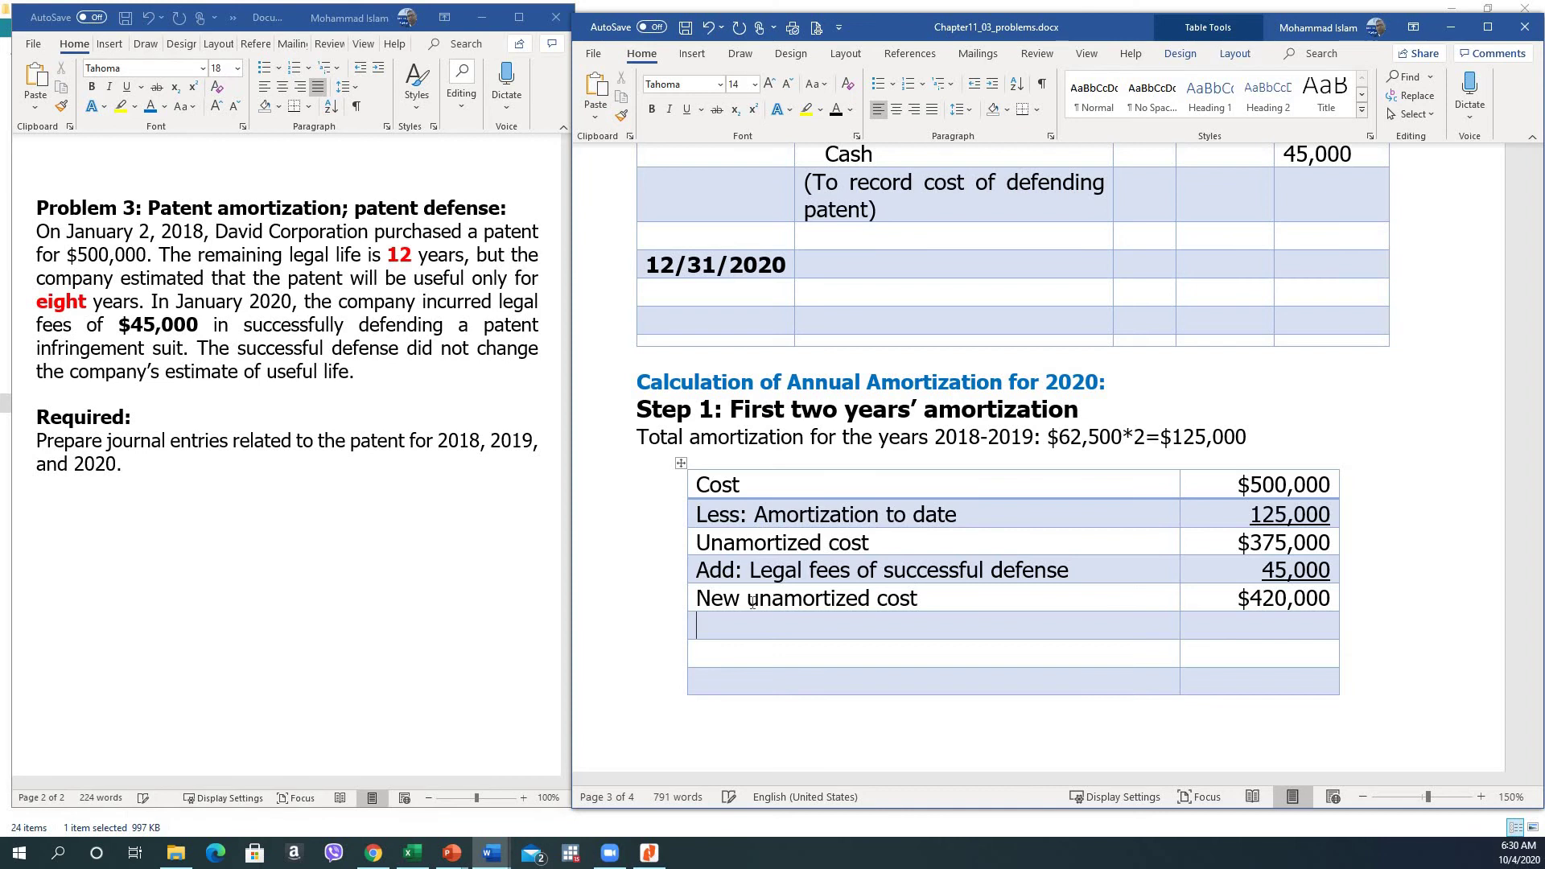
Step: Label the sixth row "Estimated useful life (8 years -2 Years)" and go to its amount cell
text(Estmiated)
key(BackSpace)
key(BackSpace)
key(BackSpace)
key(BackSpace)
key(BackSpace)
key(BackSpace)
key(BackSpace)
text(imated useful )
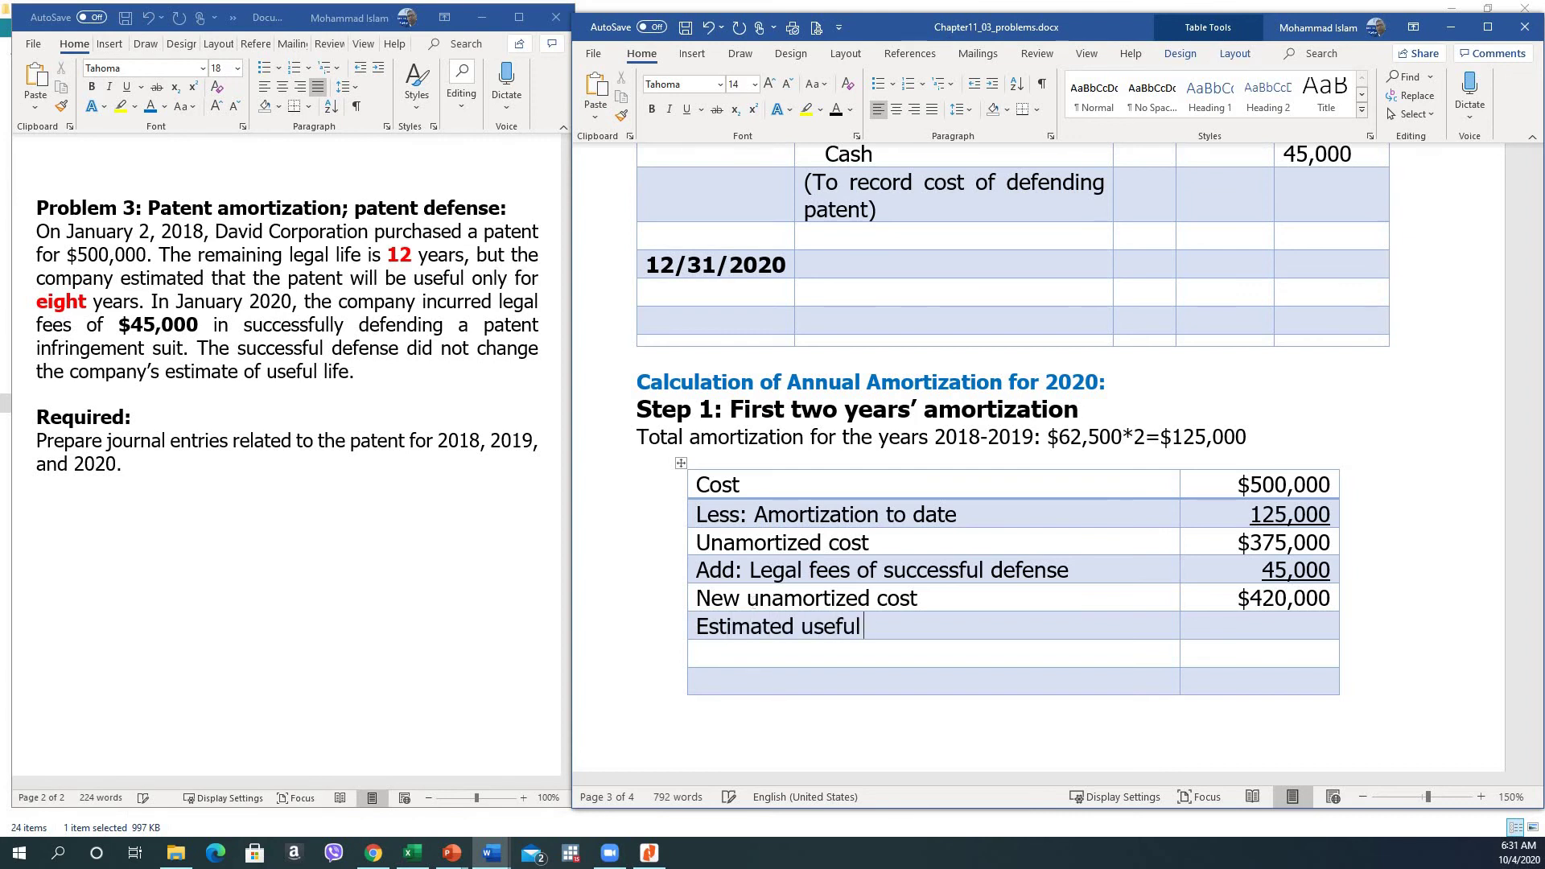
text(life (8 years)
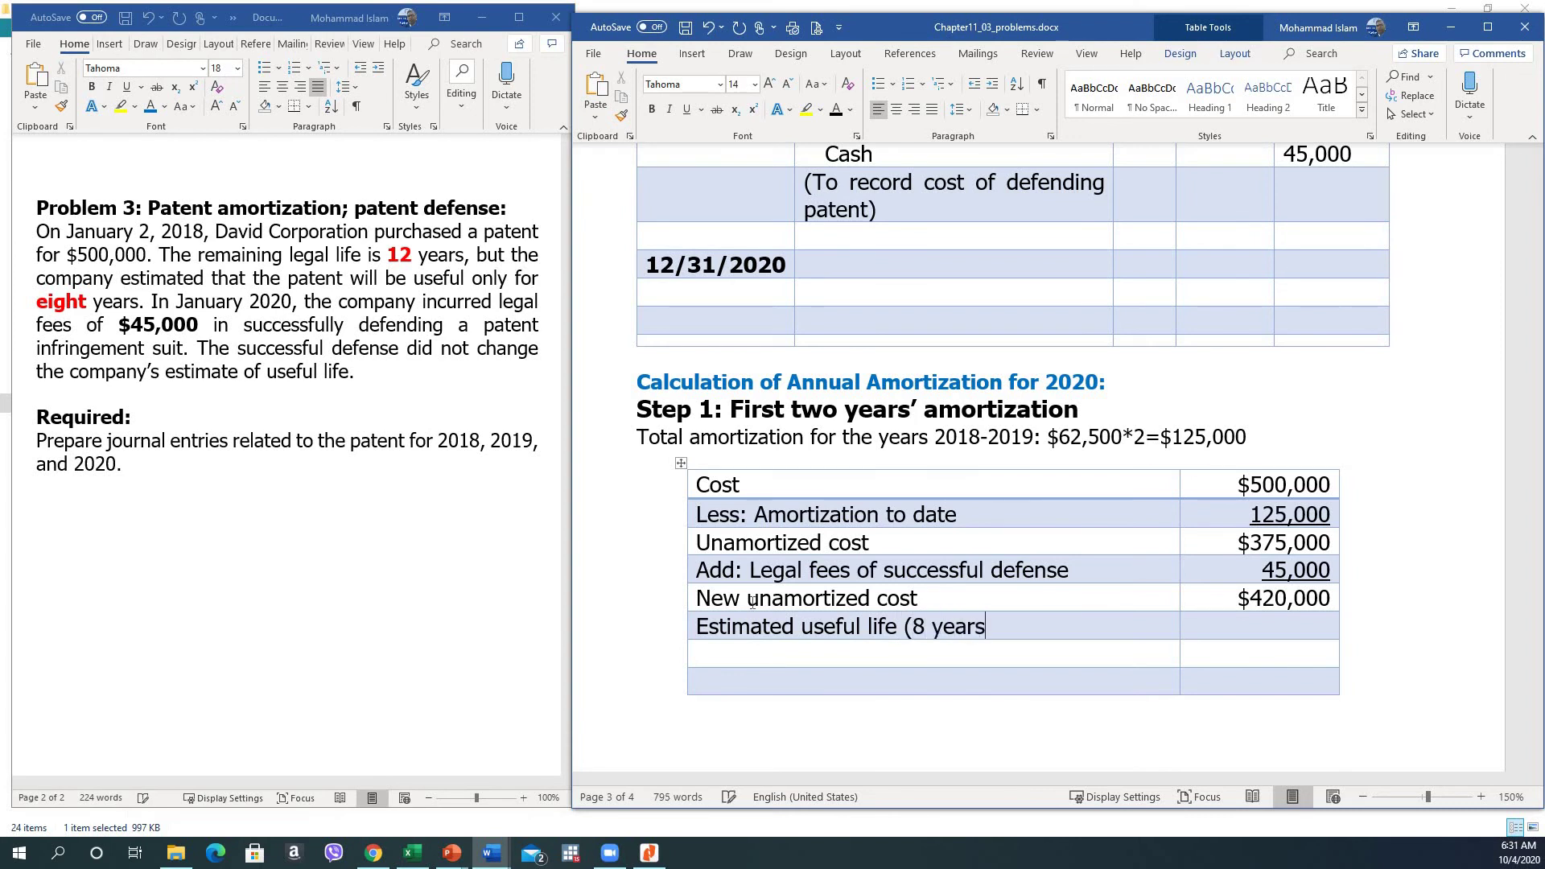
text( -2 Years))
key(Tab)
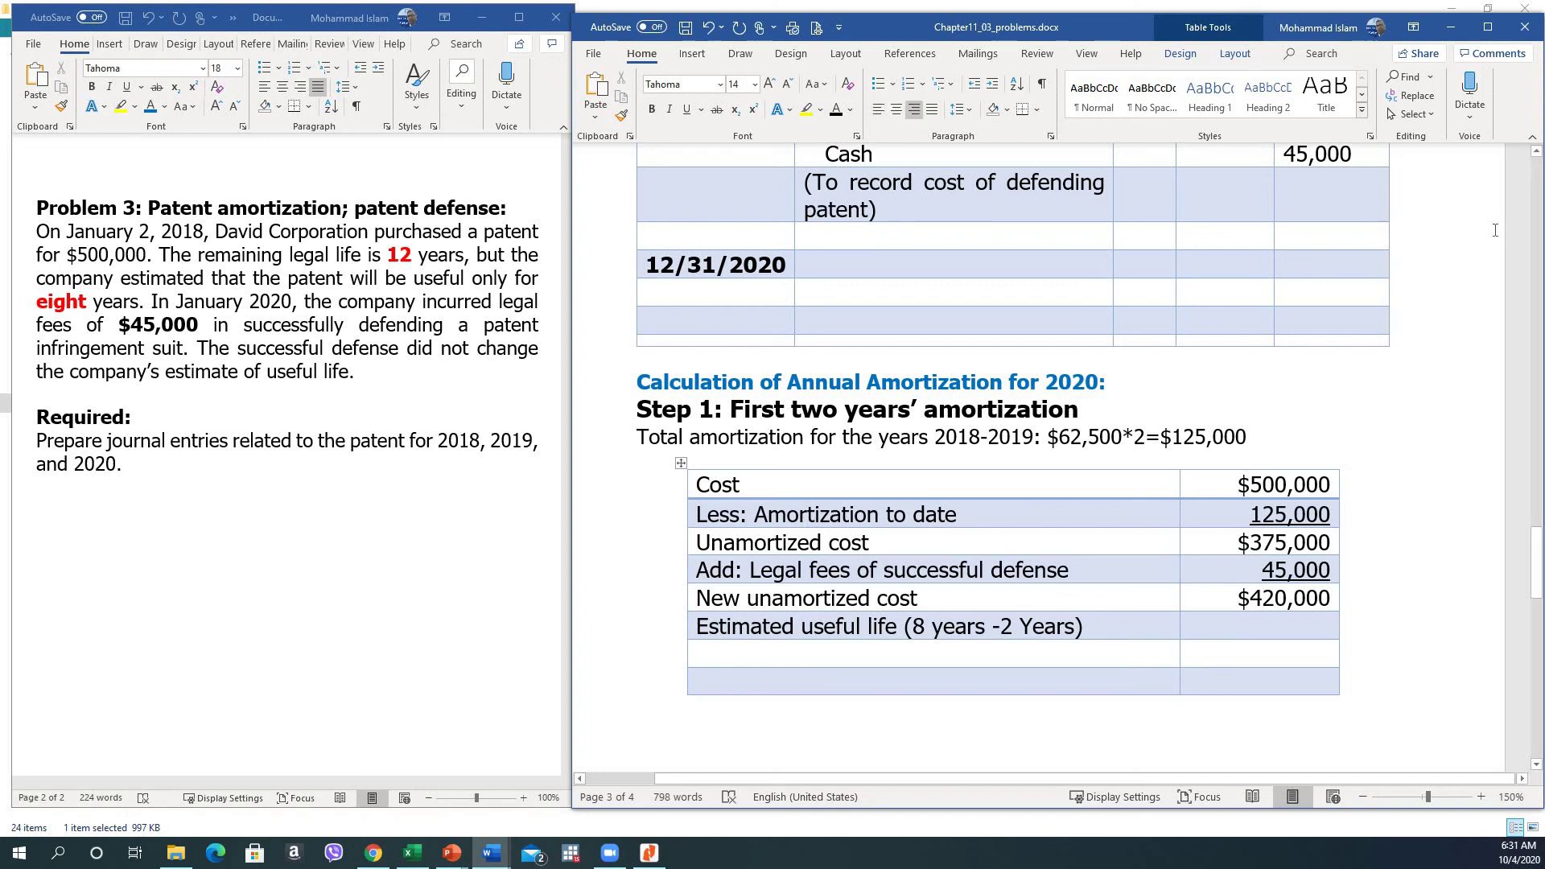
Step: Maximize the document window and enter "÷6 Years", underlined, as the estimated useful life value, inserting the division sign as a symbol
click(1487, 26)
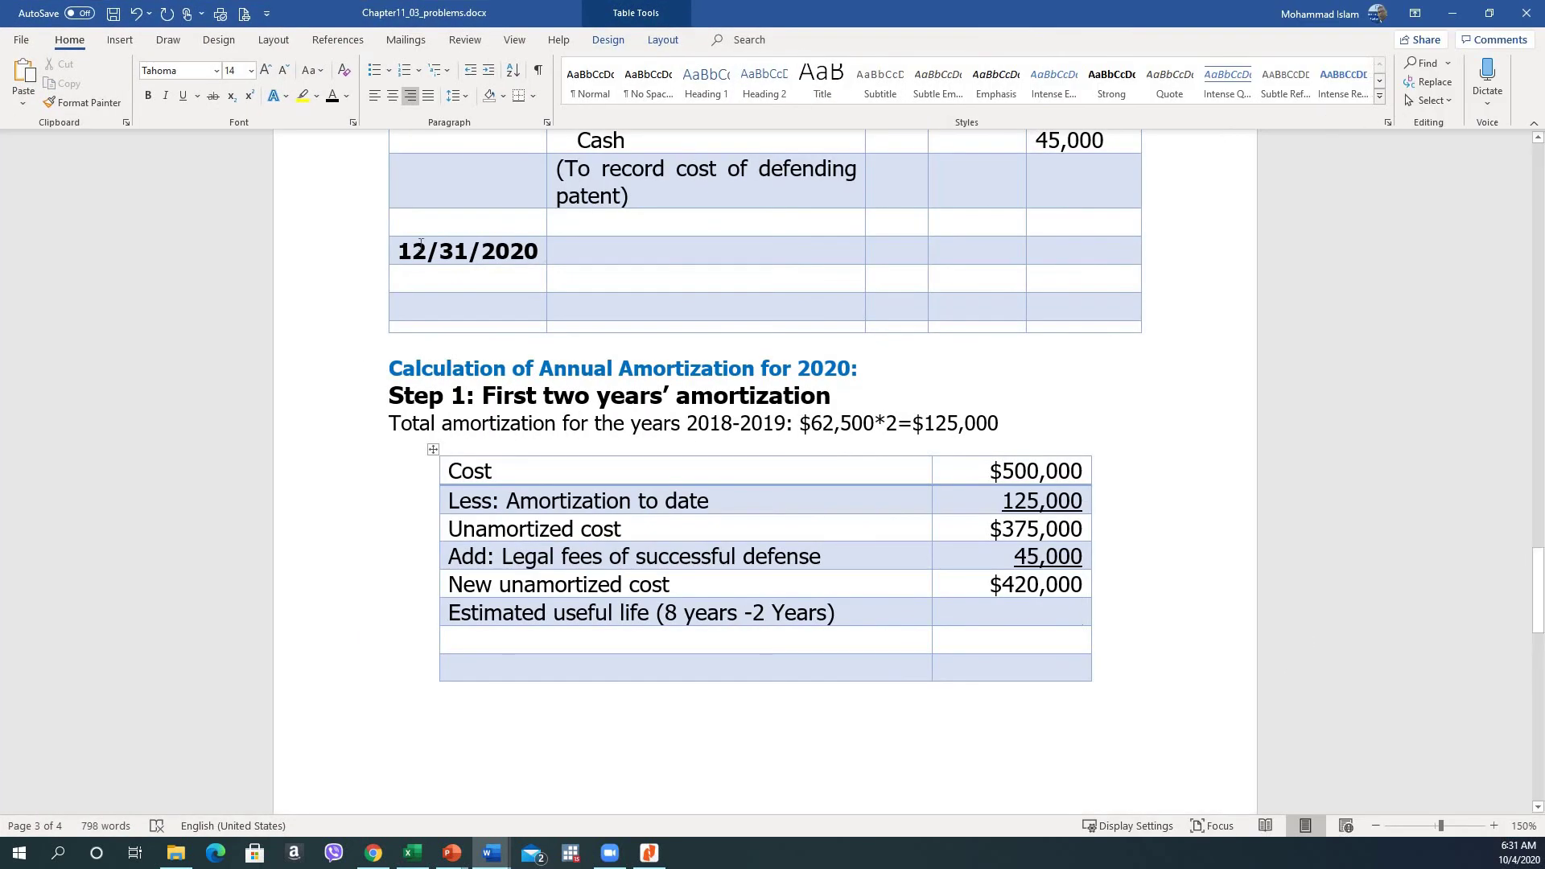
click(120, 41)
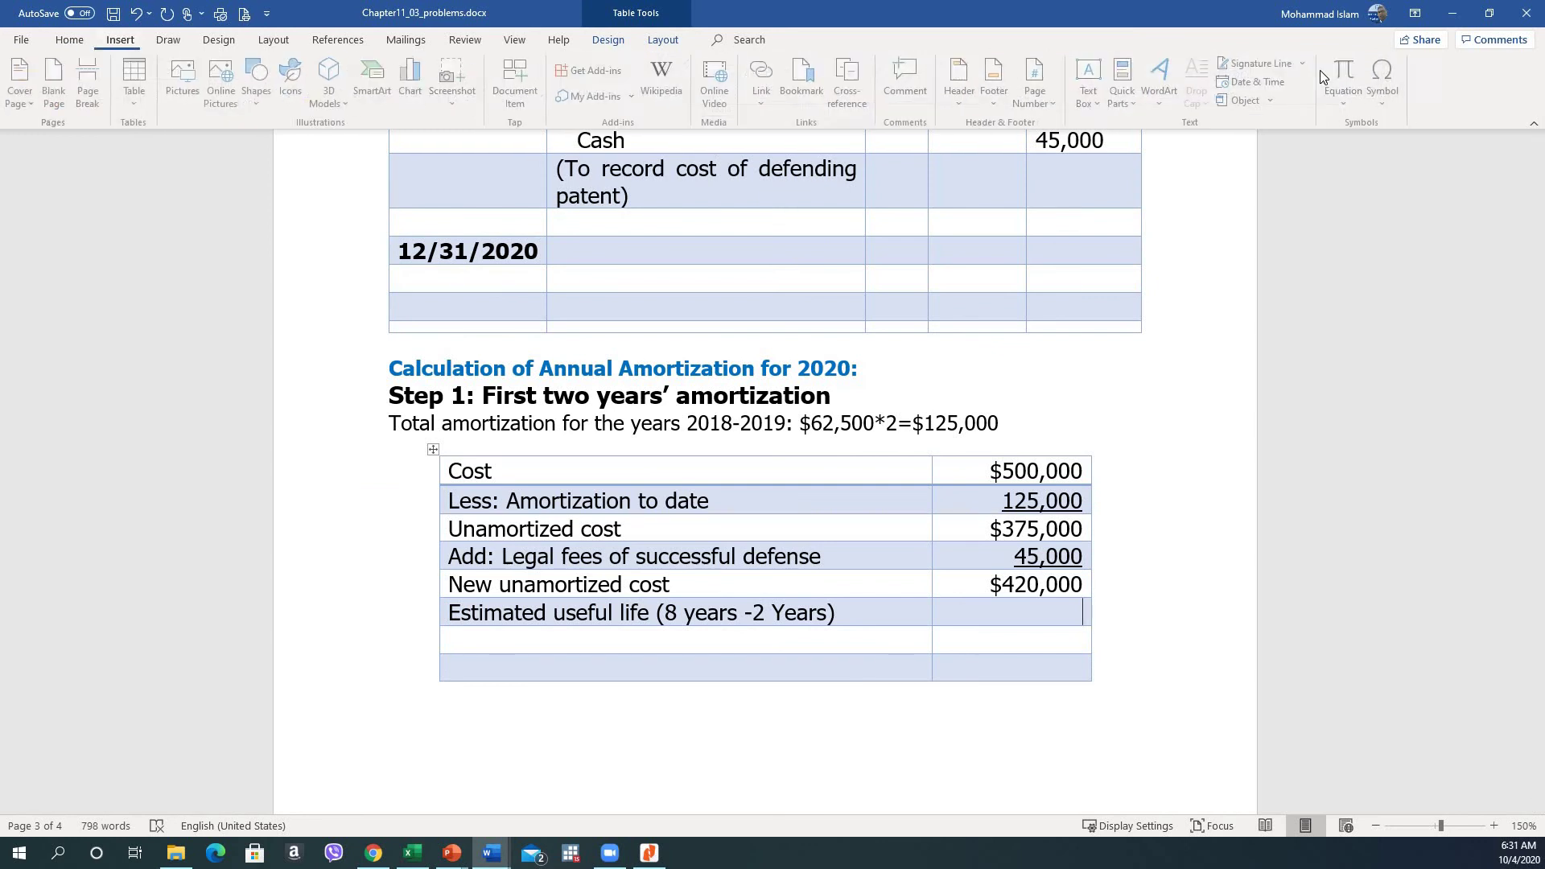
click(1371, 100)
click(1381, 130)
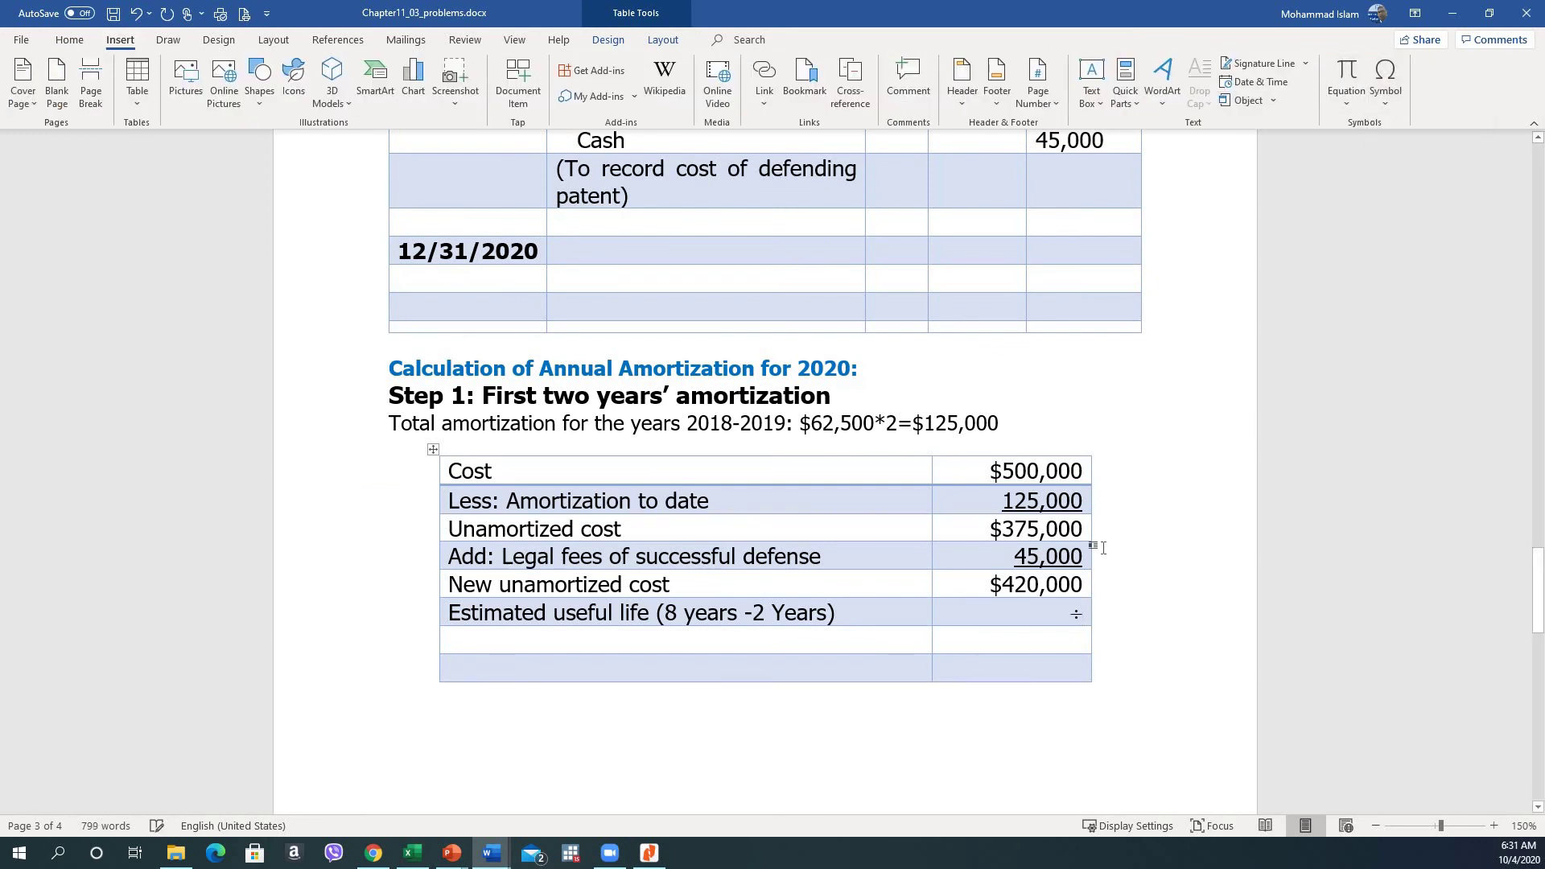
text(6 Y)
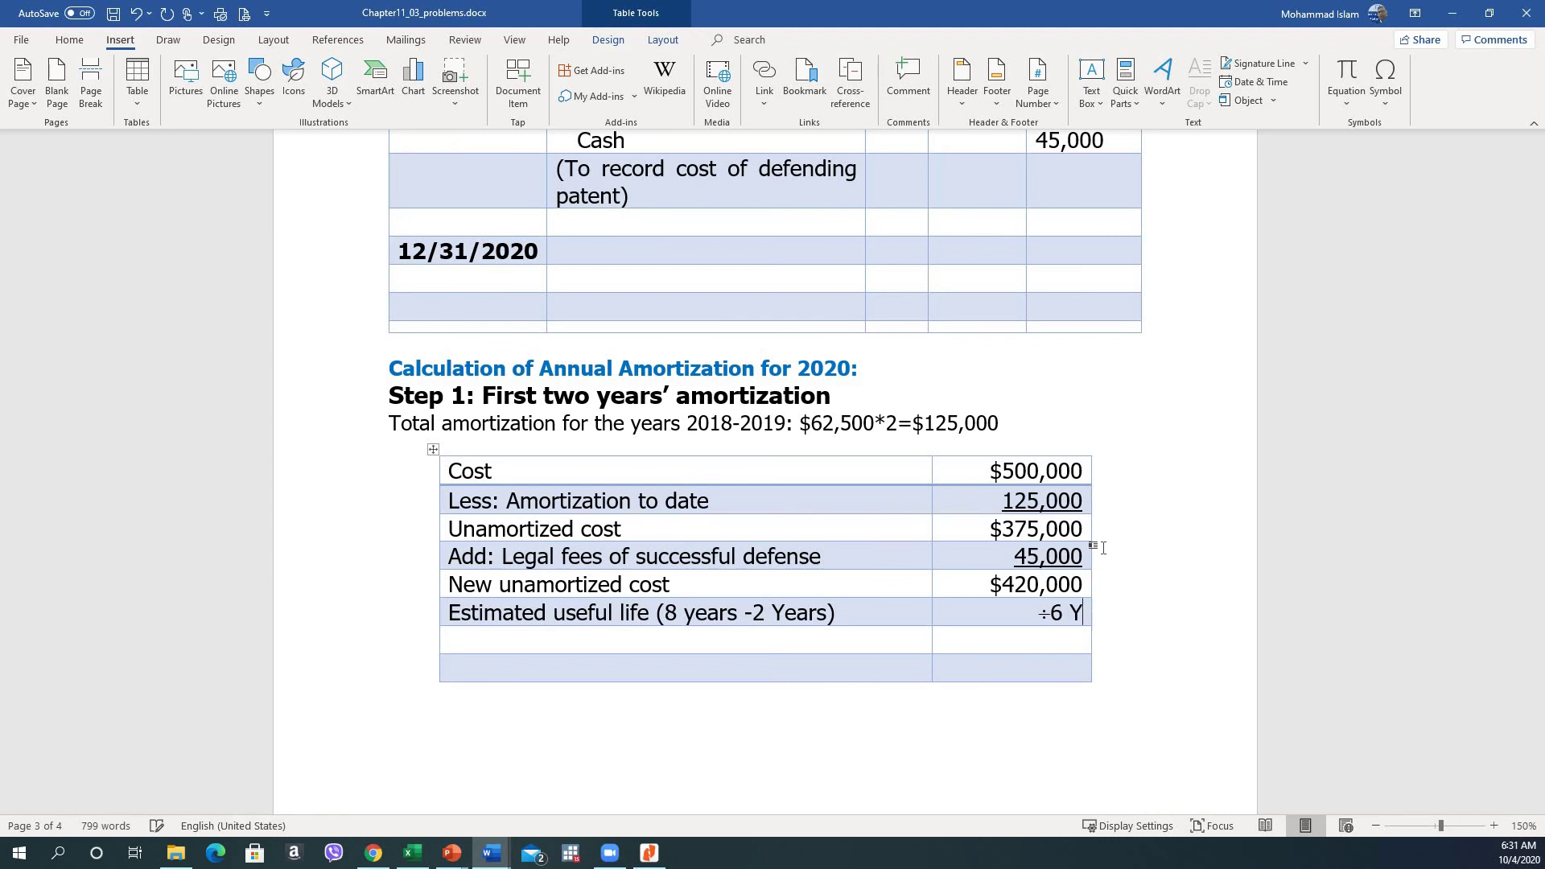
text(ears)
key(Up)
key(shift+Home)
key(ctrl+u)
key(End)
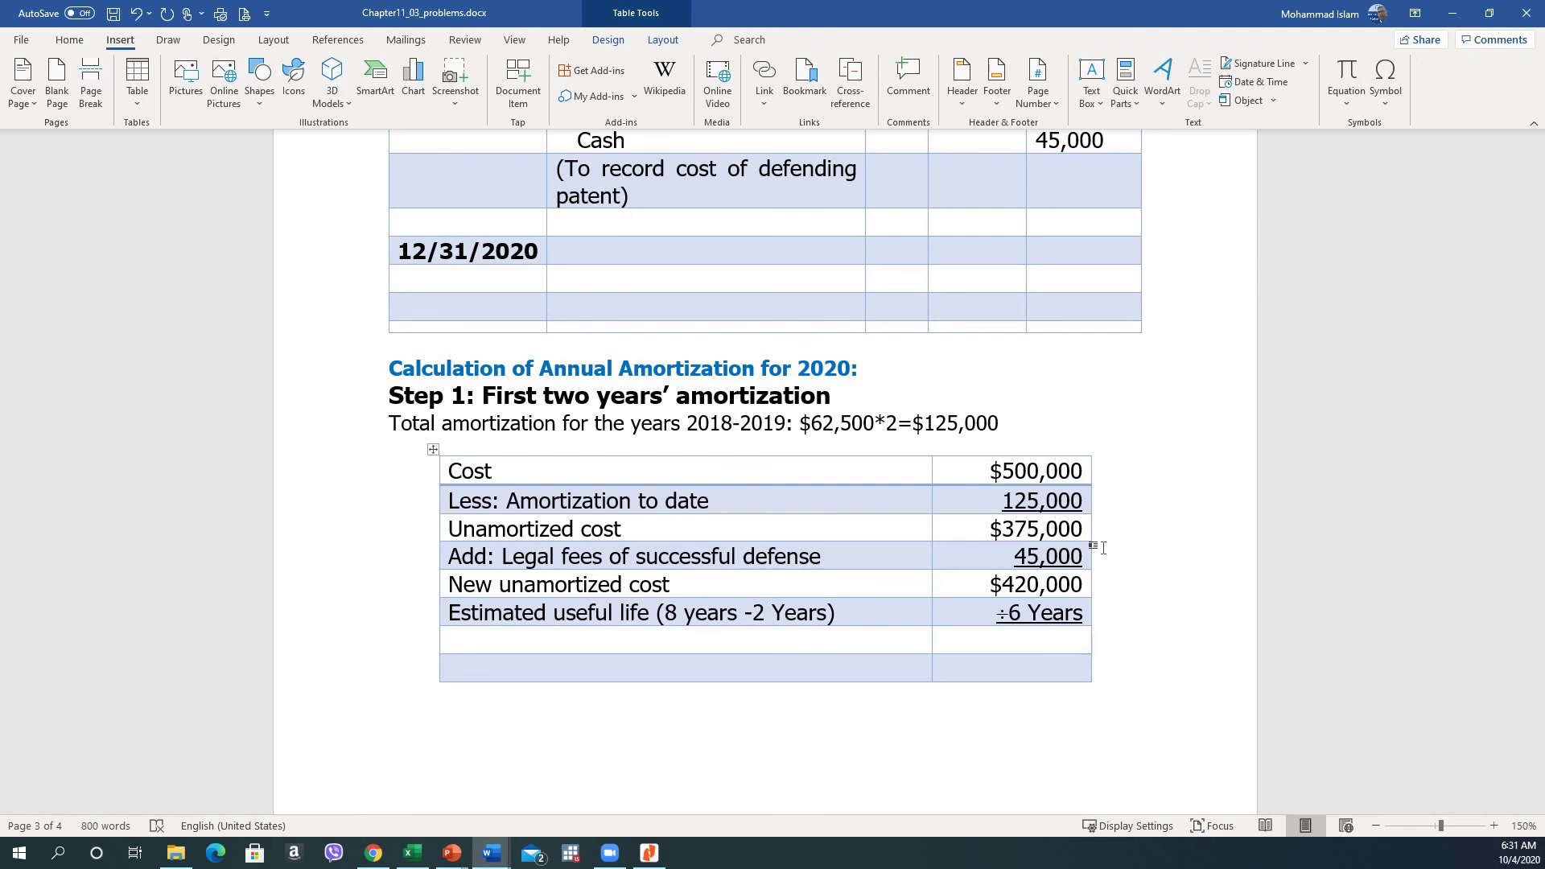
Step: Fill the seventh row with the double-underlined amount $70,000 and the label "New annual amortization"
text($70,000)
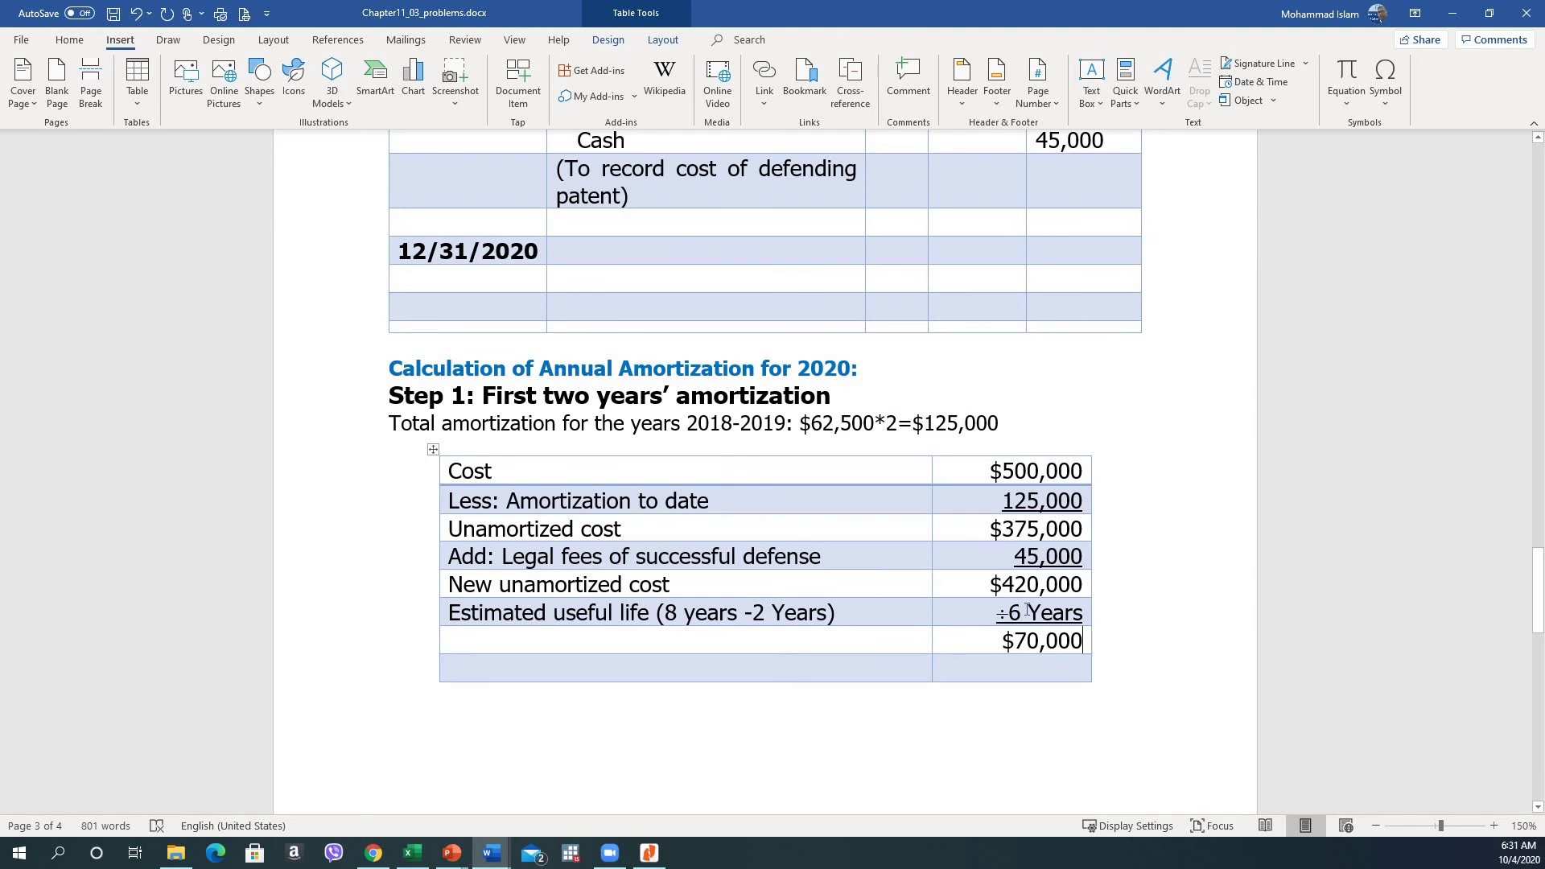
key(shift+Home)
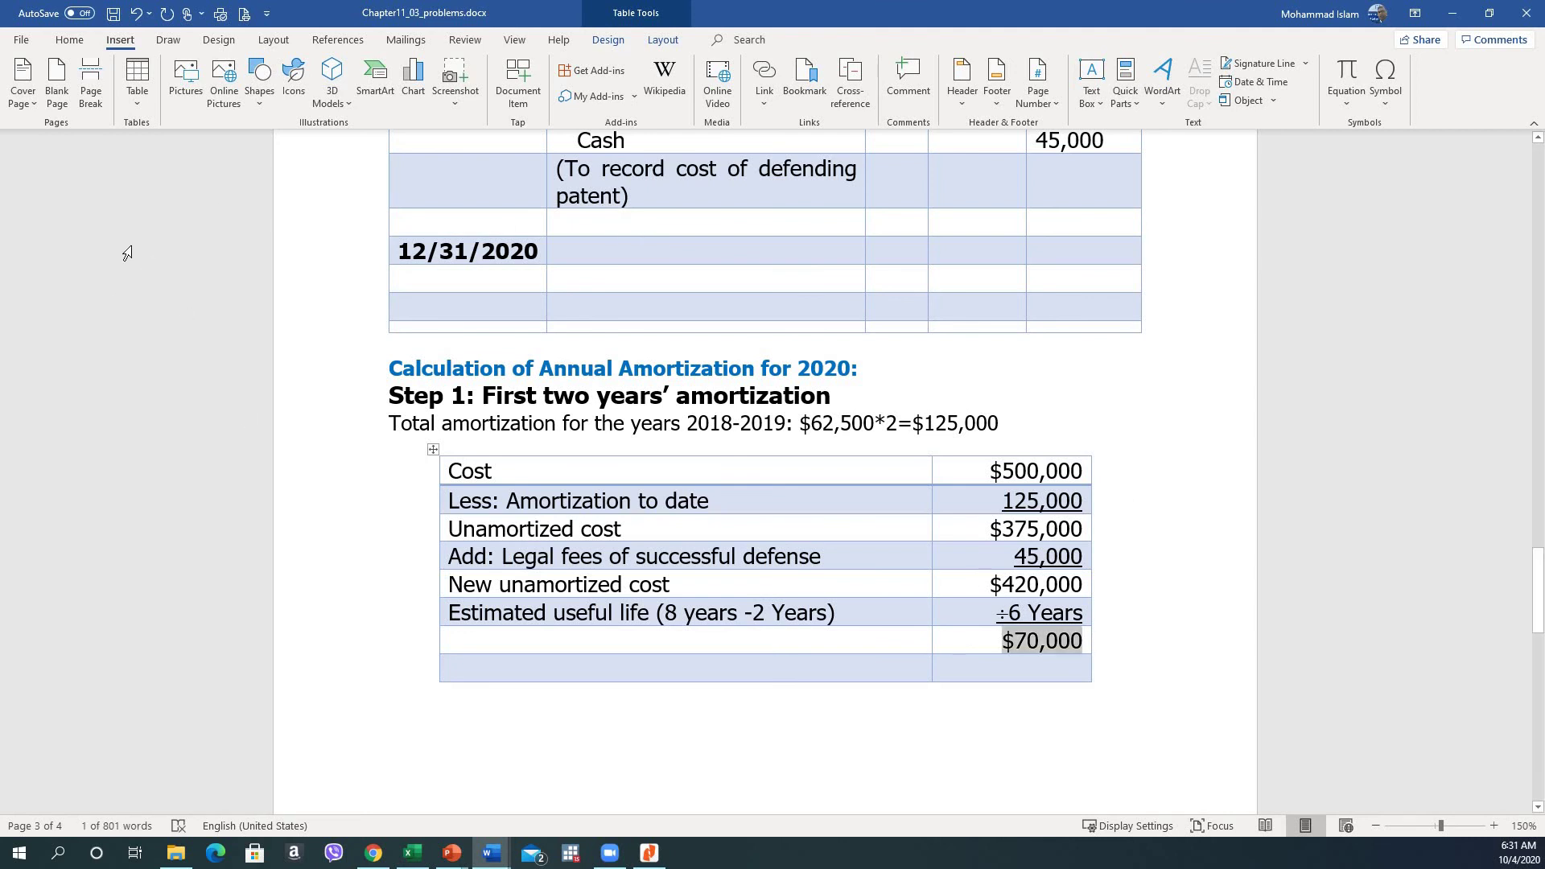
click(72, 40)
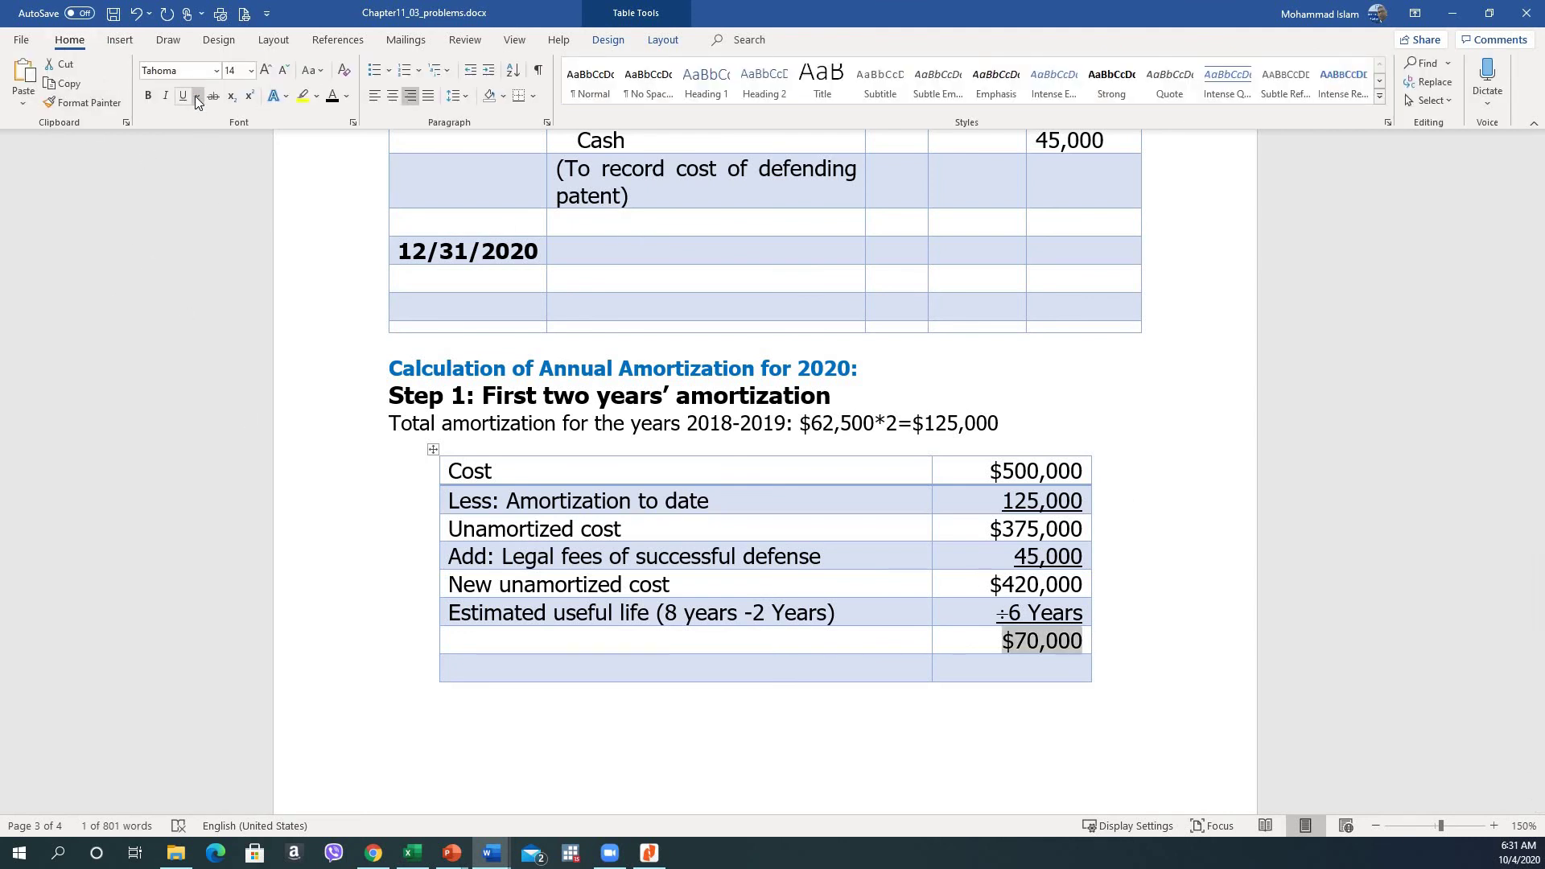
click(196, 96)
click(201, 142)
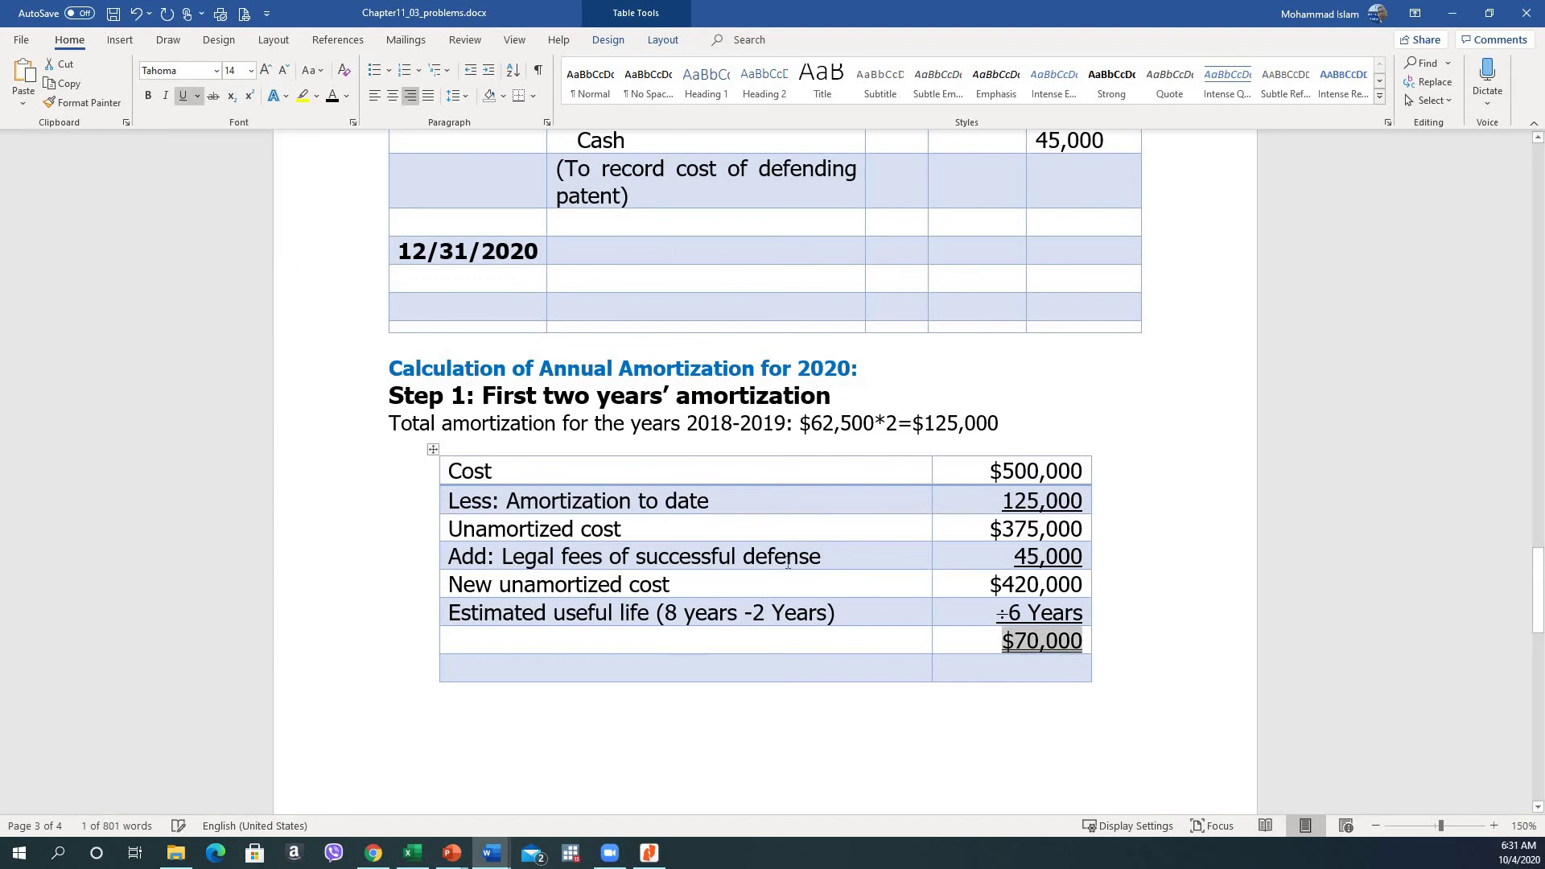
click(747, 638)
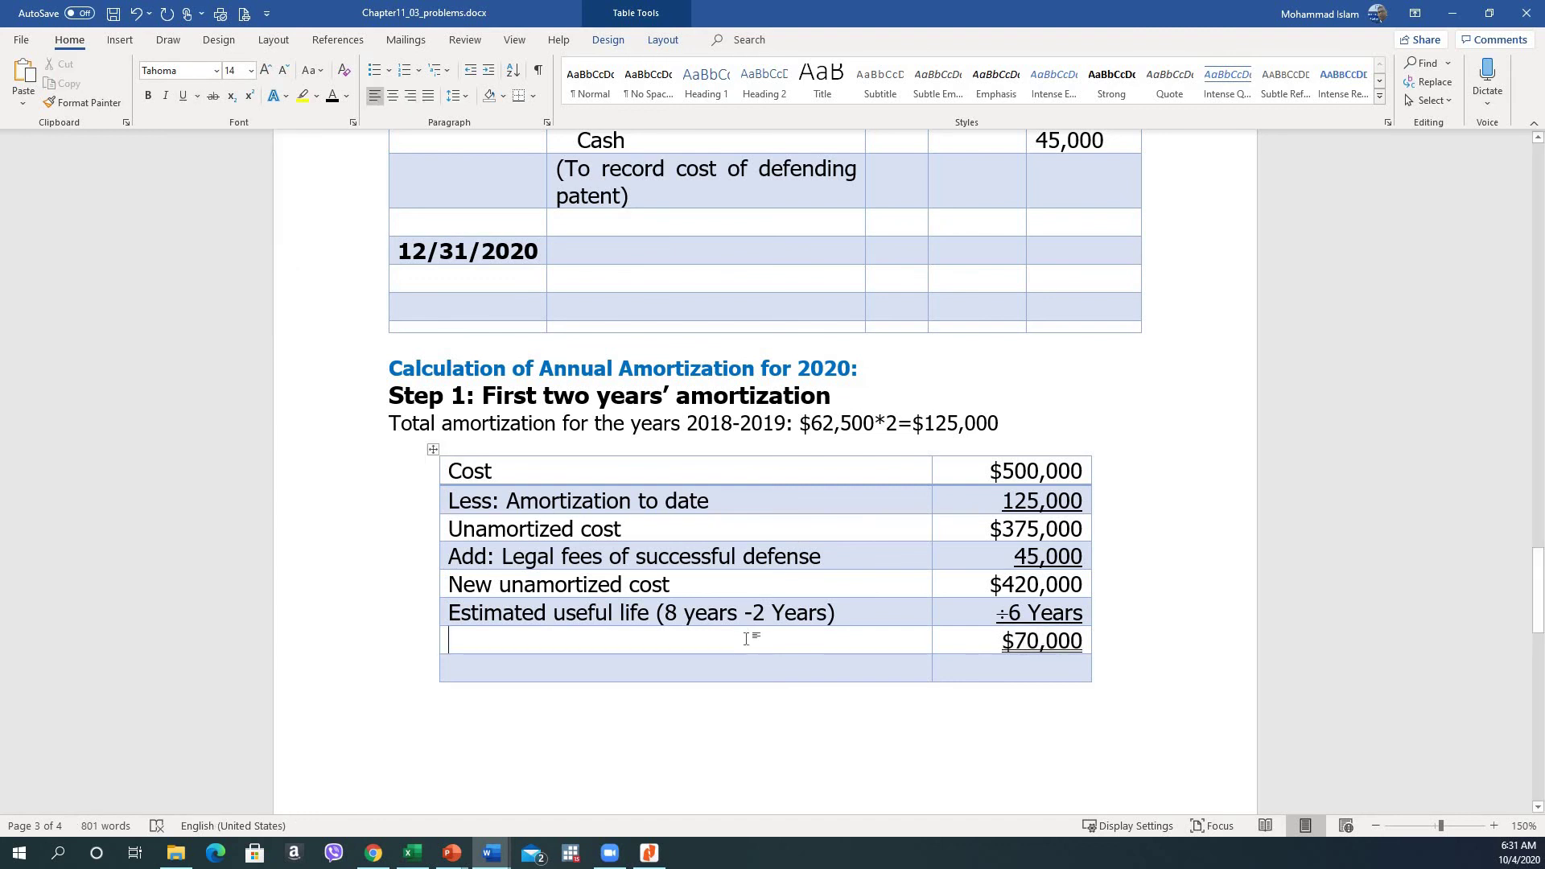
text(New ann)
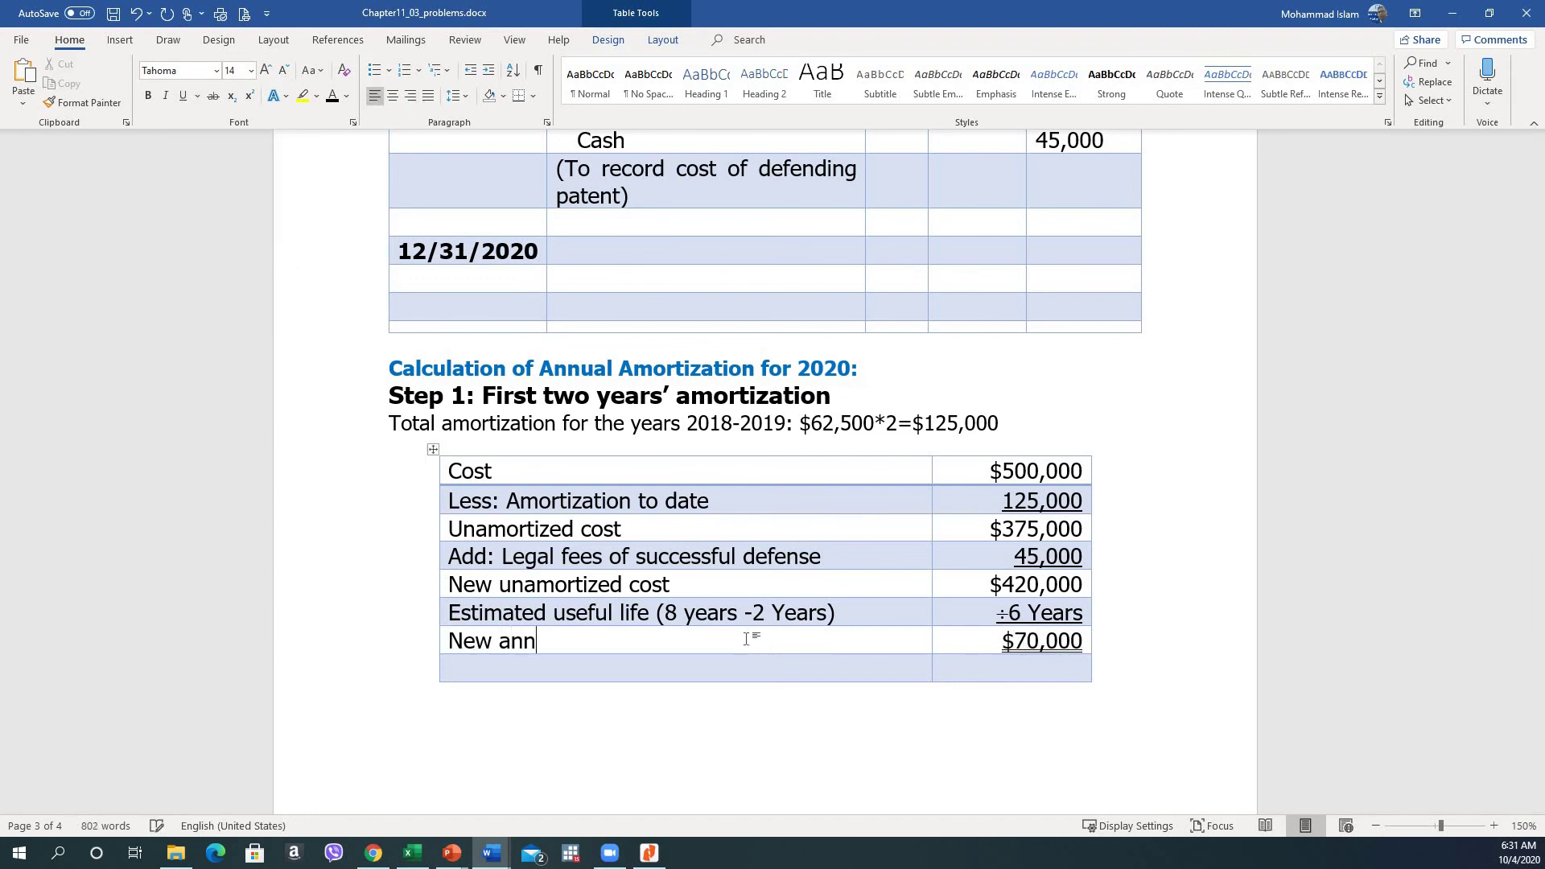
text(ual amortization)
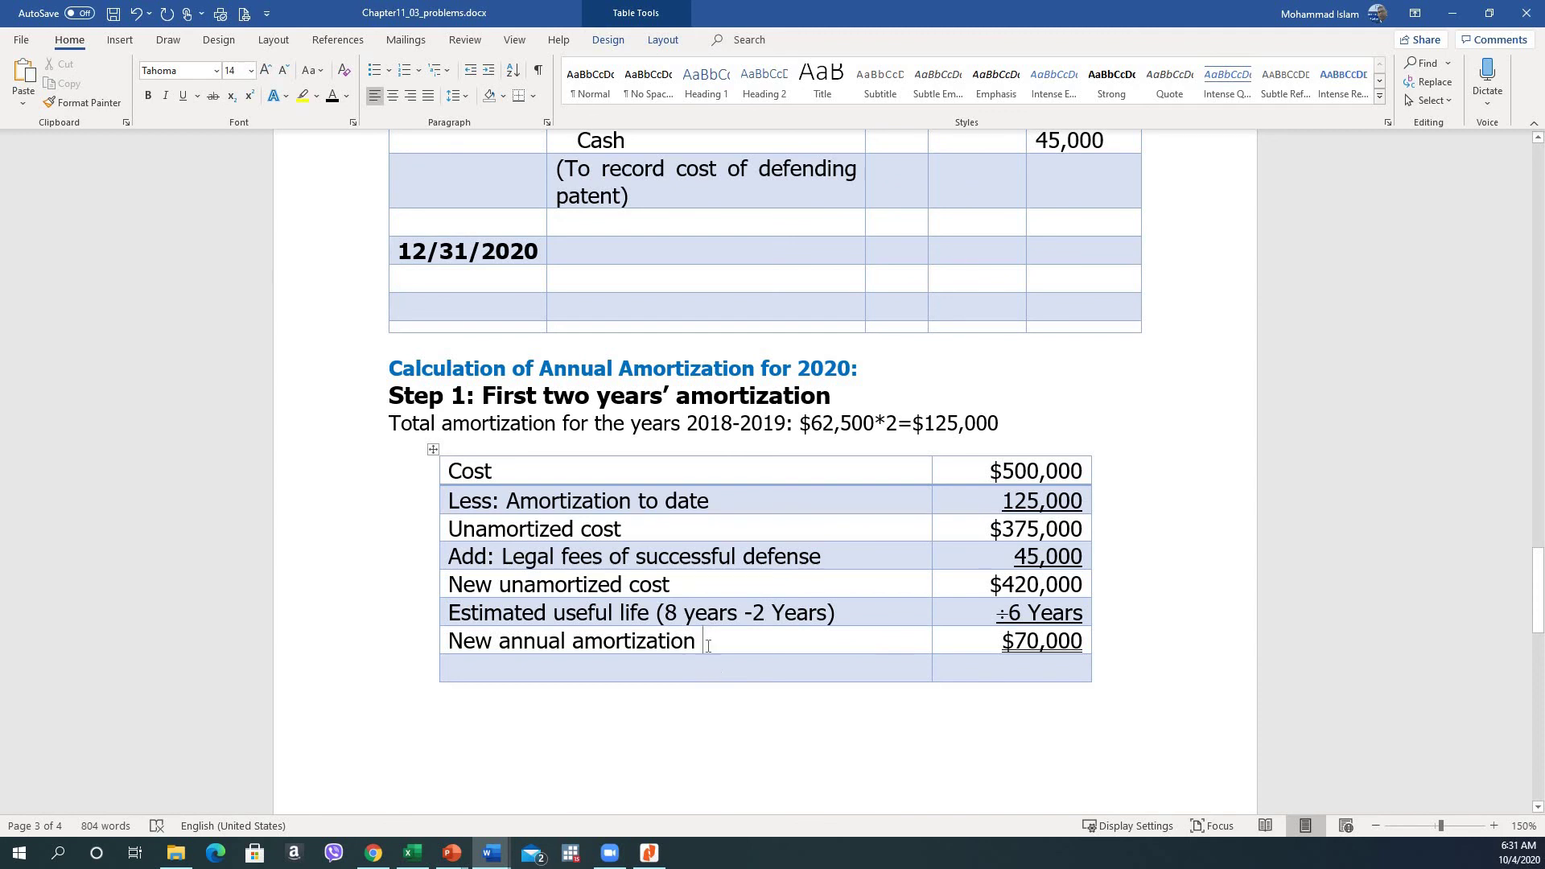
Step: Try to delete the empty last row of the amortization calculation table
scroll(700, 620, down, 2)
drag(784, 527, 982, 553)
right_click(982, 552)
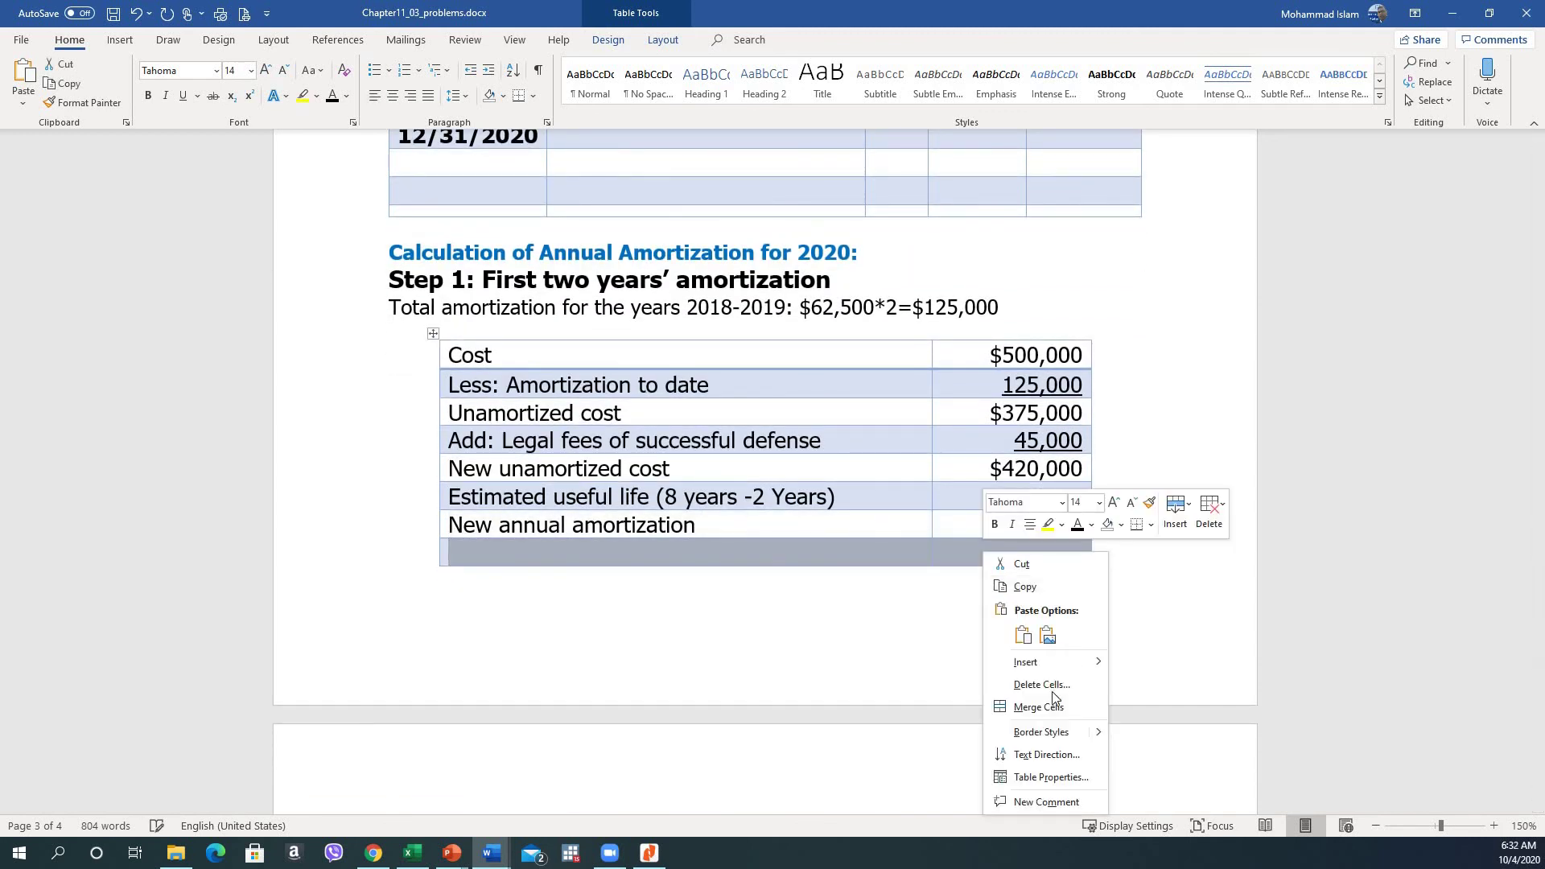
click(1040, 694)
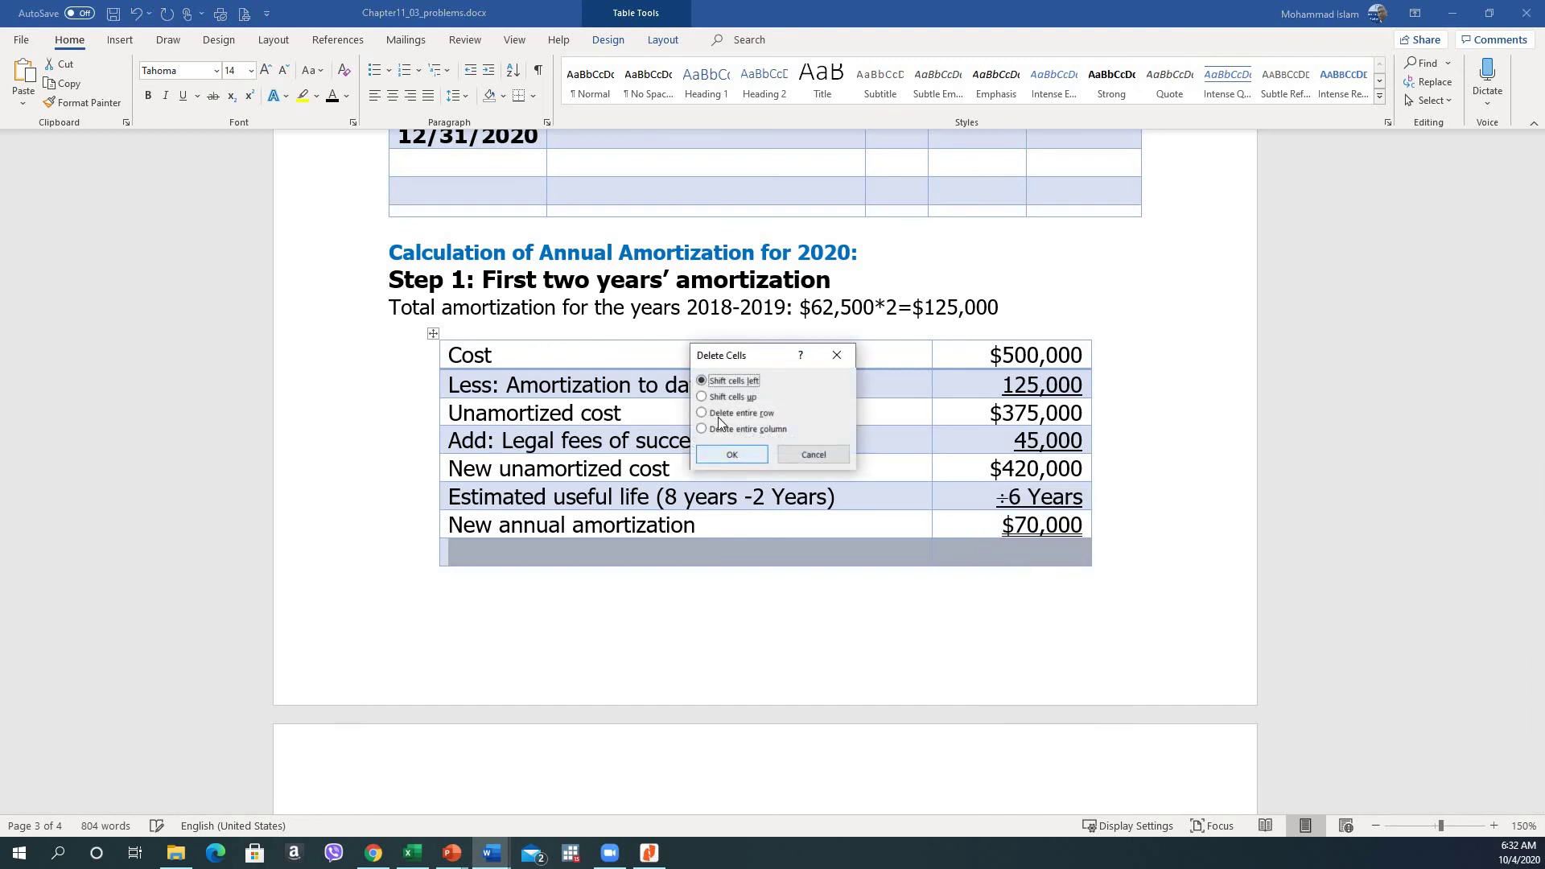
click(713, 454)
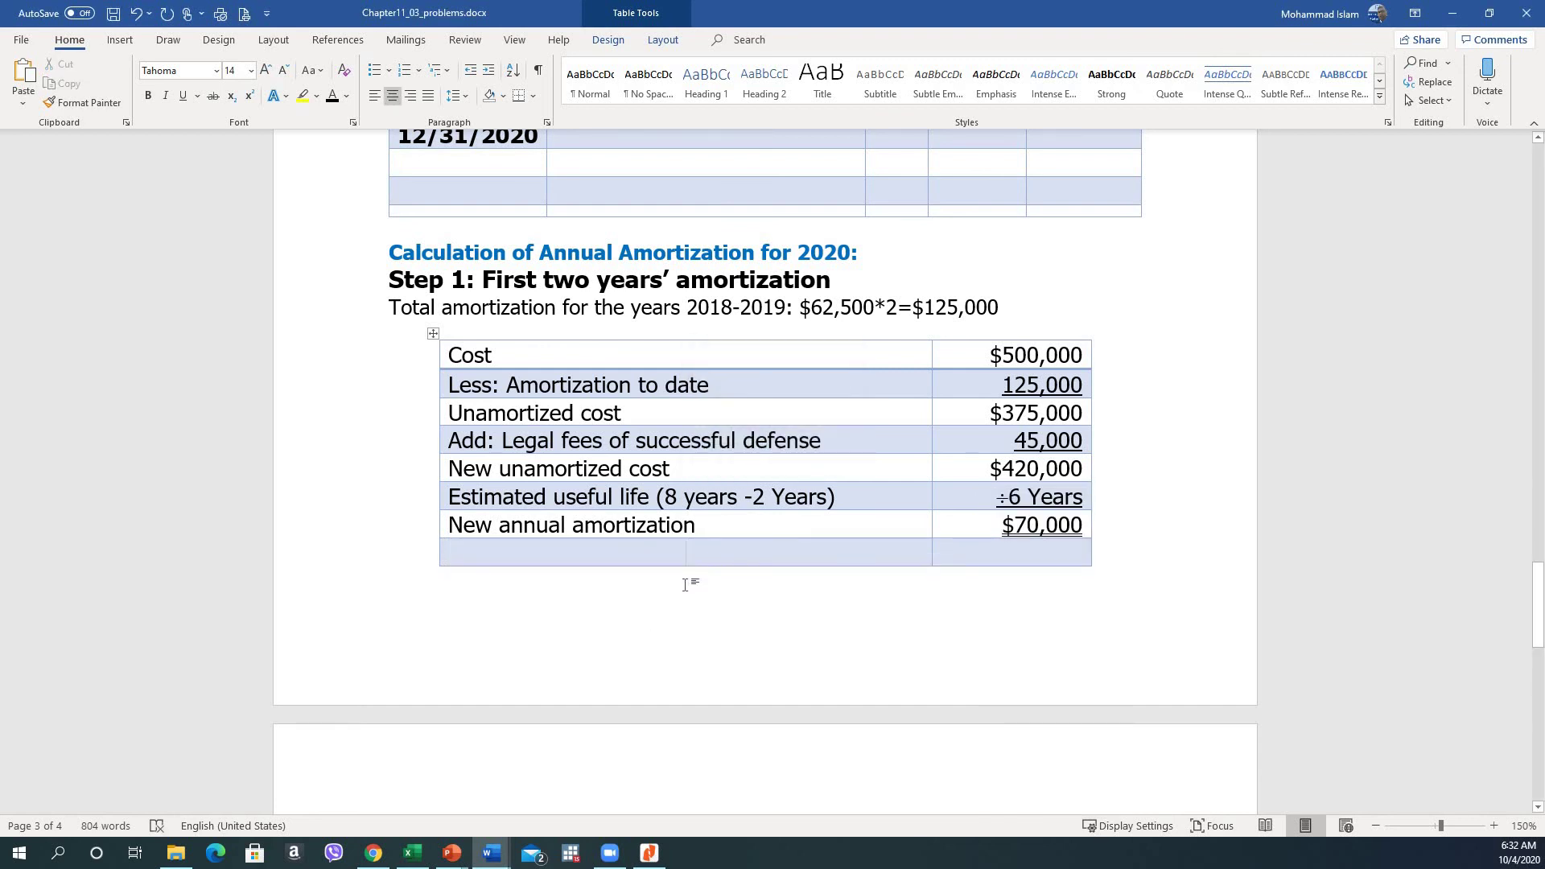
drag(716, 536, 967, 558)
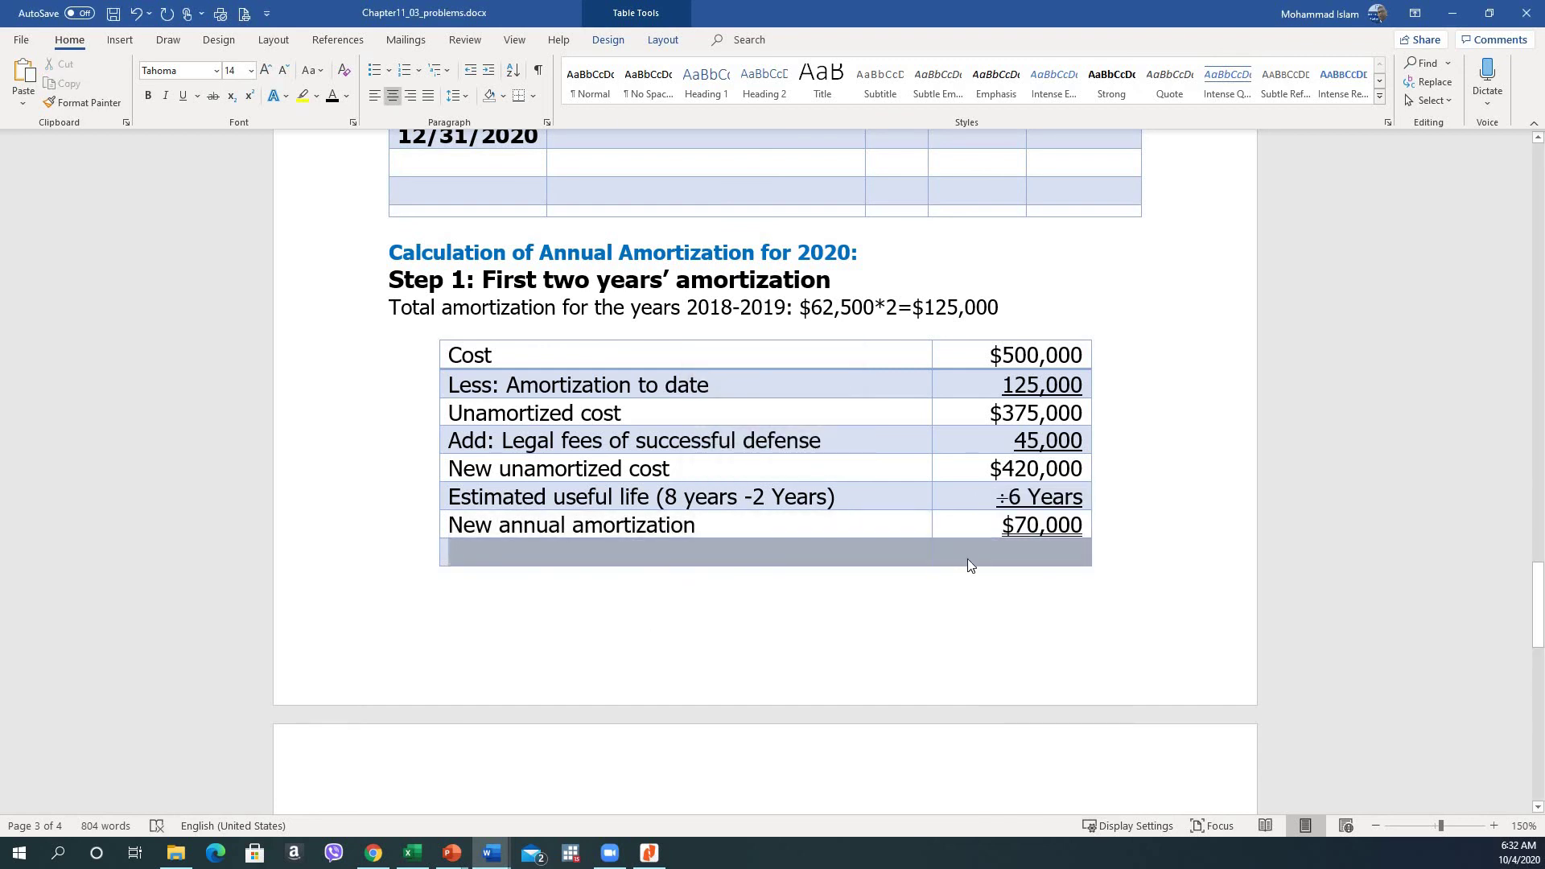
right_click(967, 557)
click(1027, 690)
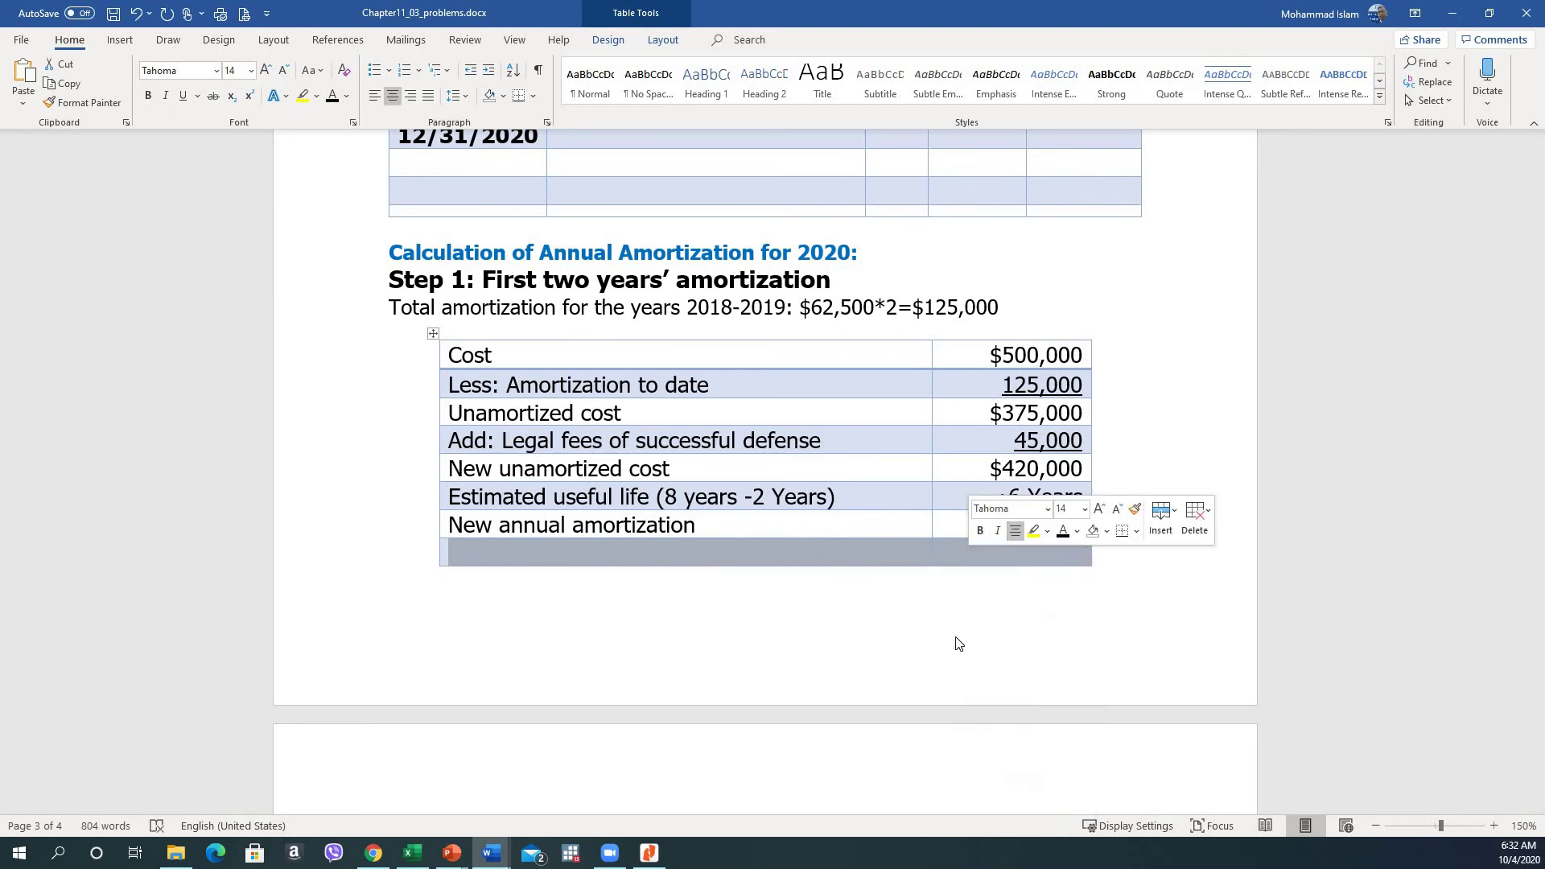
key(Escape)
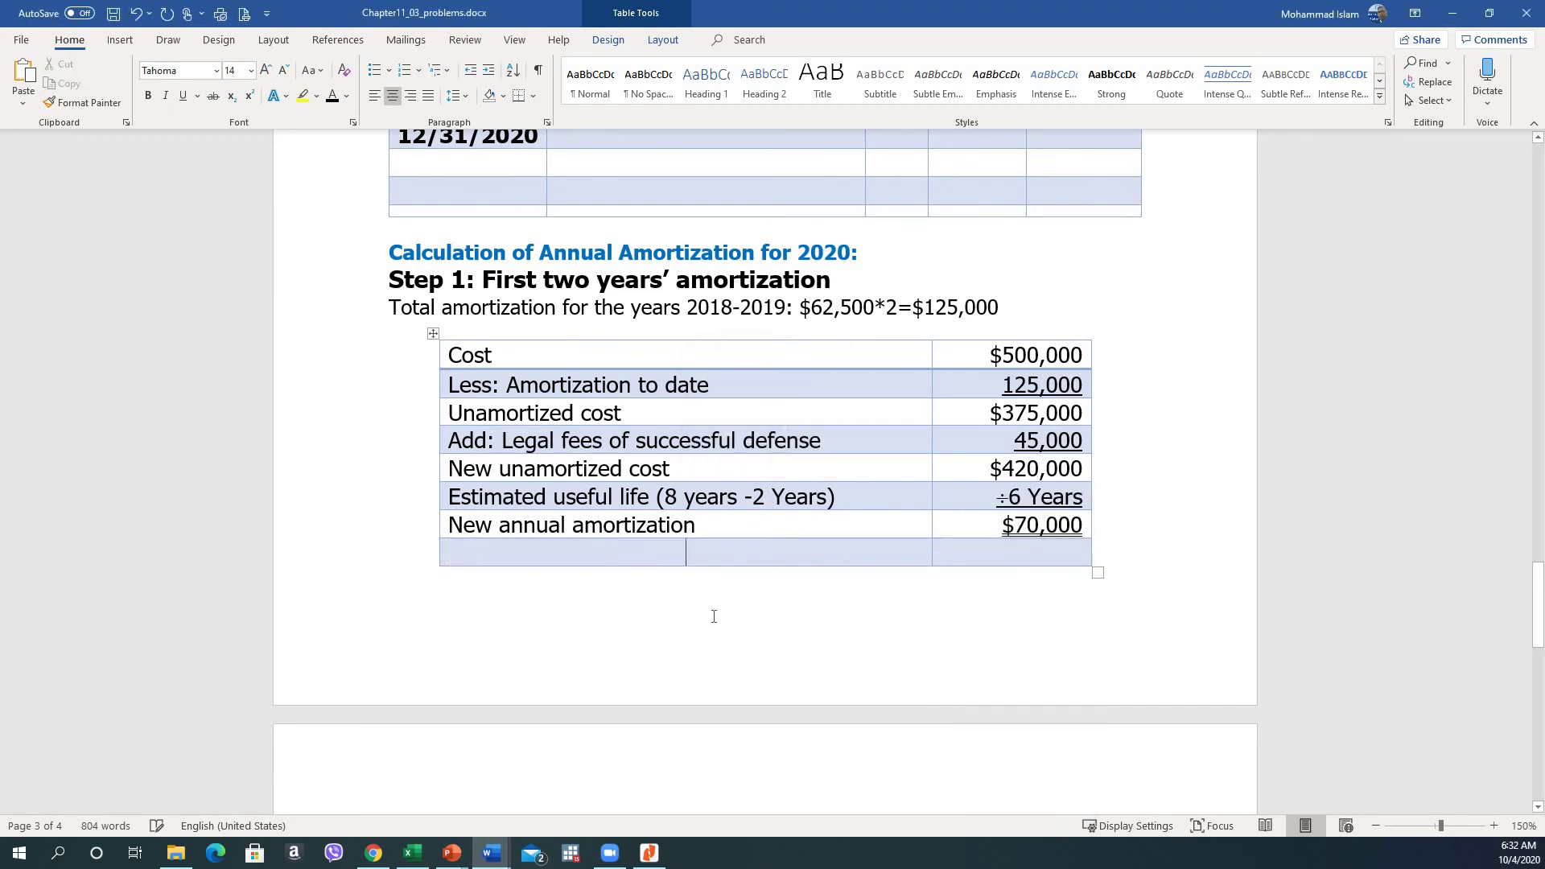
click(712, 599)
Step: In the 12/31/2020 journal entry, enter Amortization expense with a debit of 70,000 and Patent as the account on the line below
scroll(711, 598, down, 4)
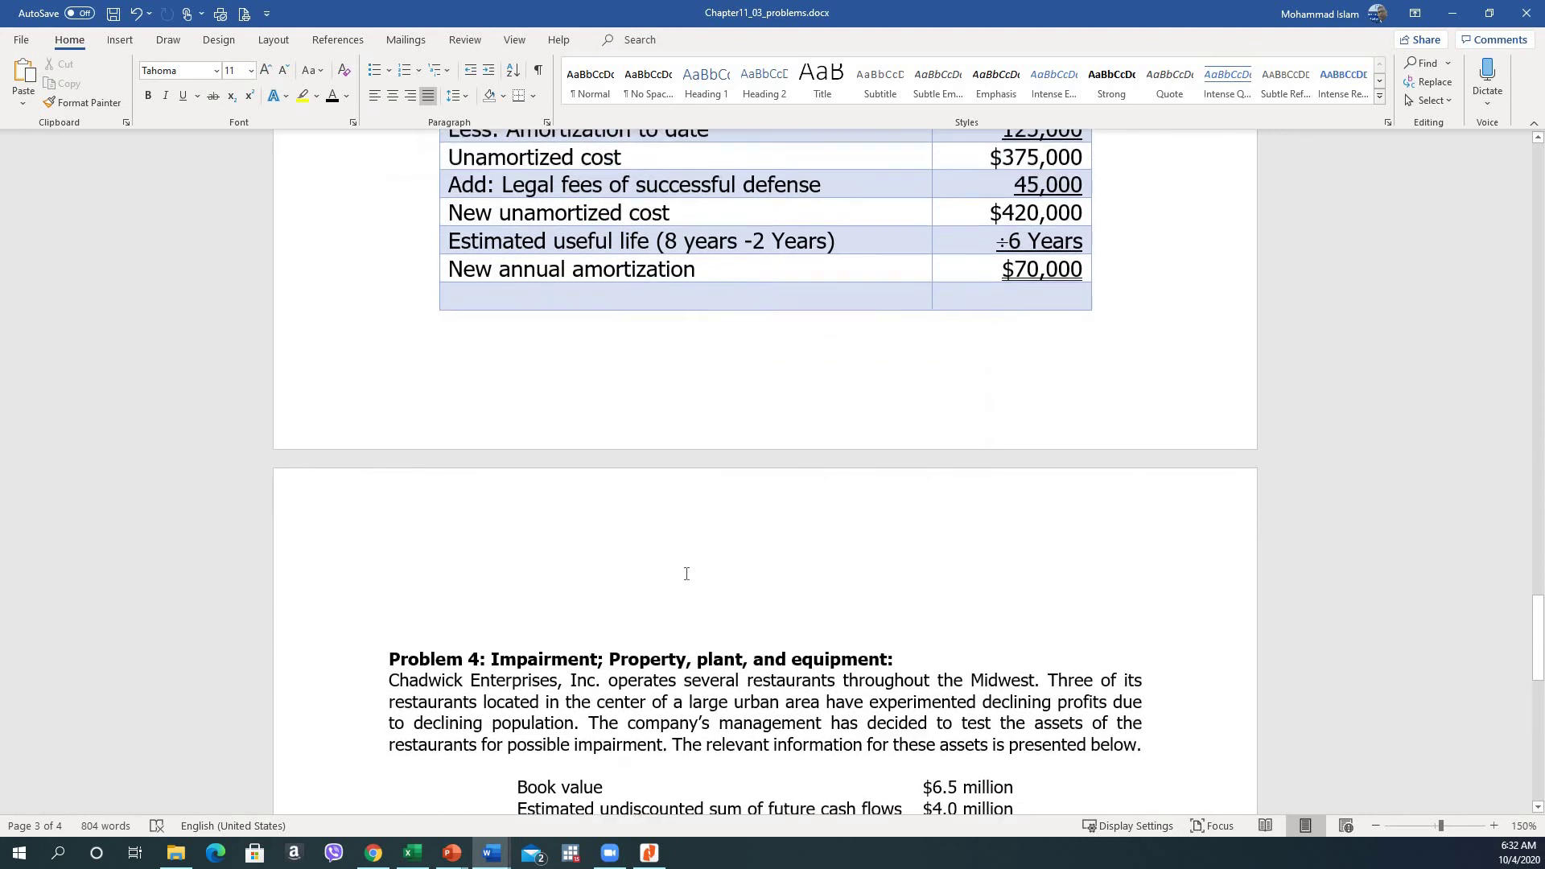
scroll(686, 572, up, 3)
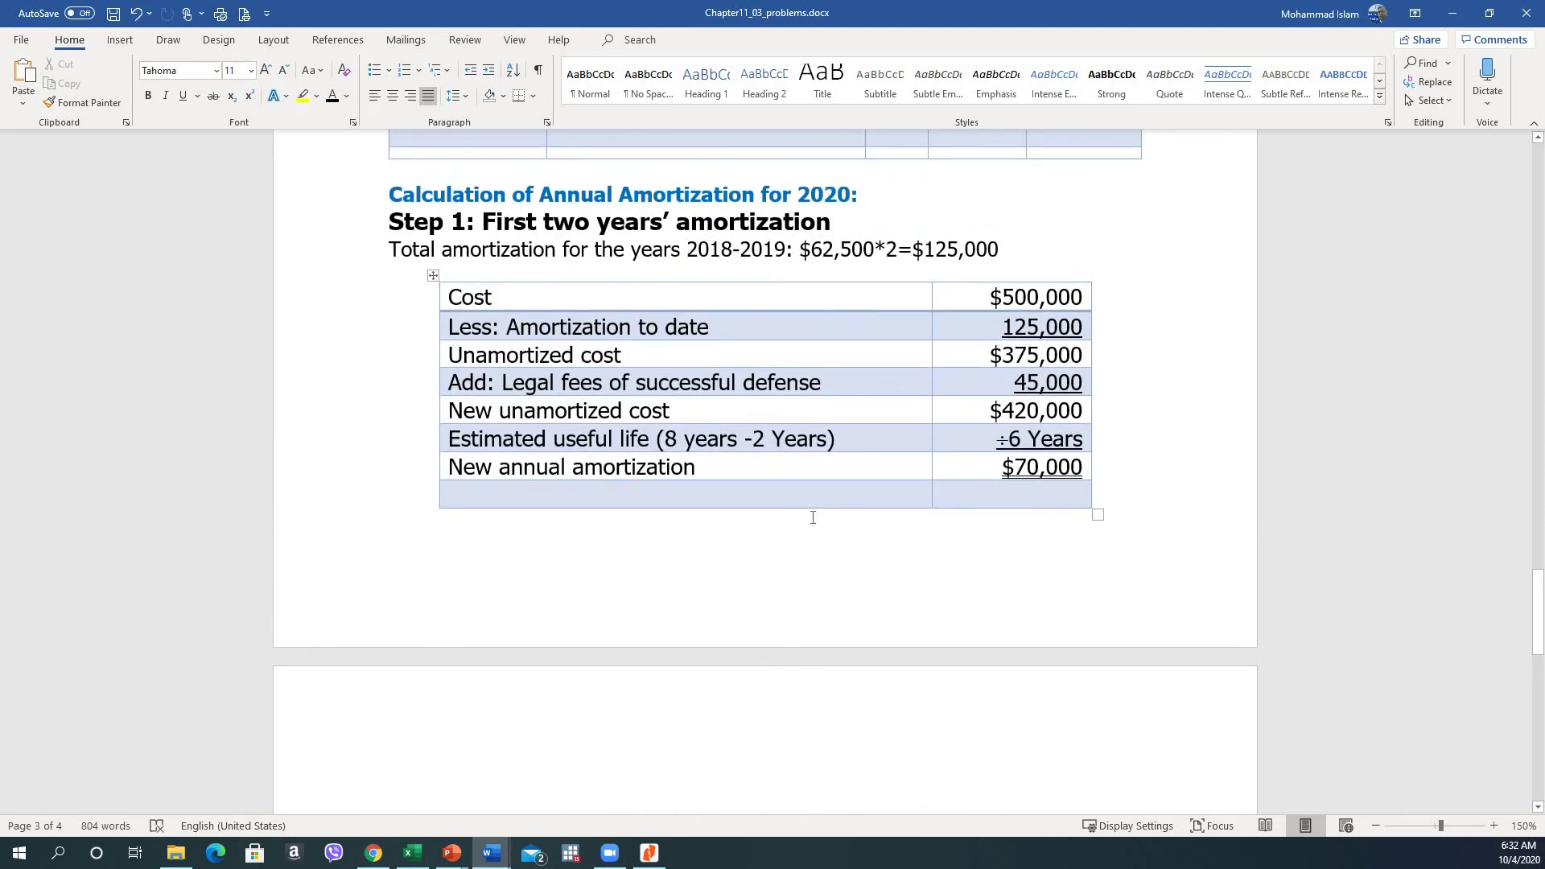
scroll(813, 517, up, 4)
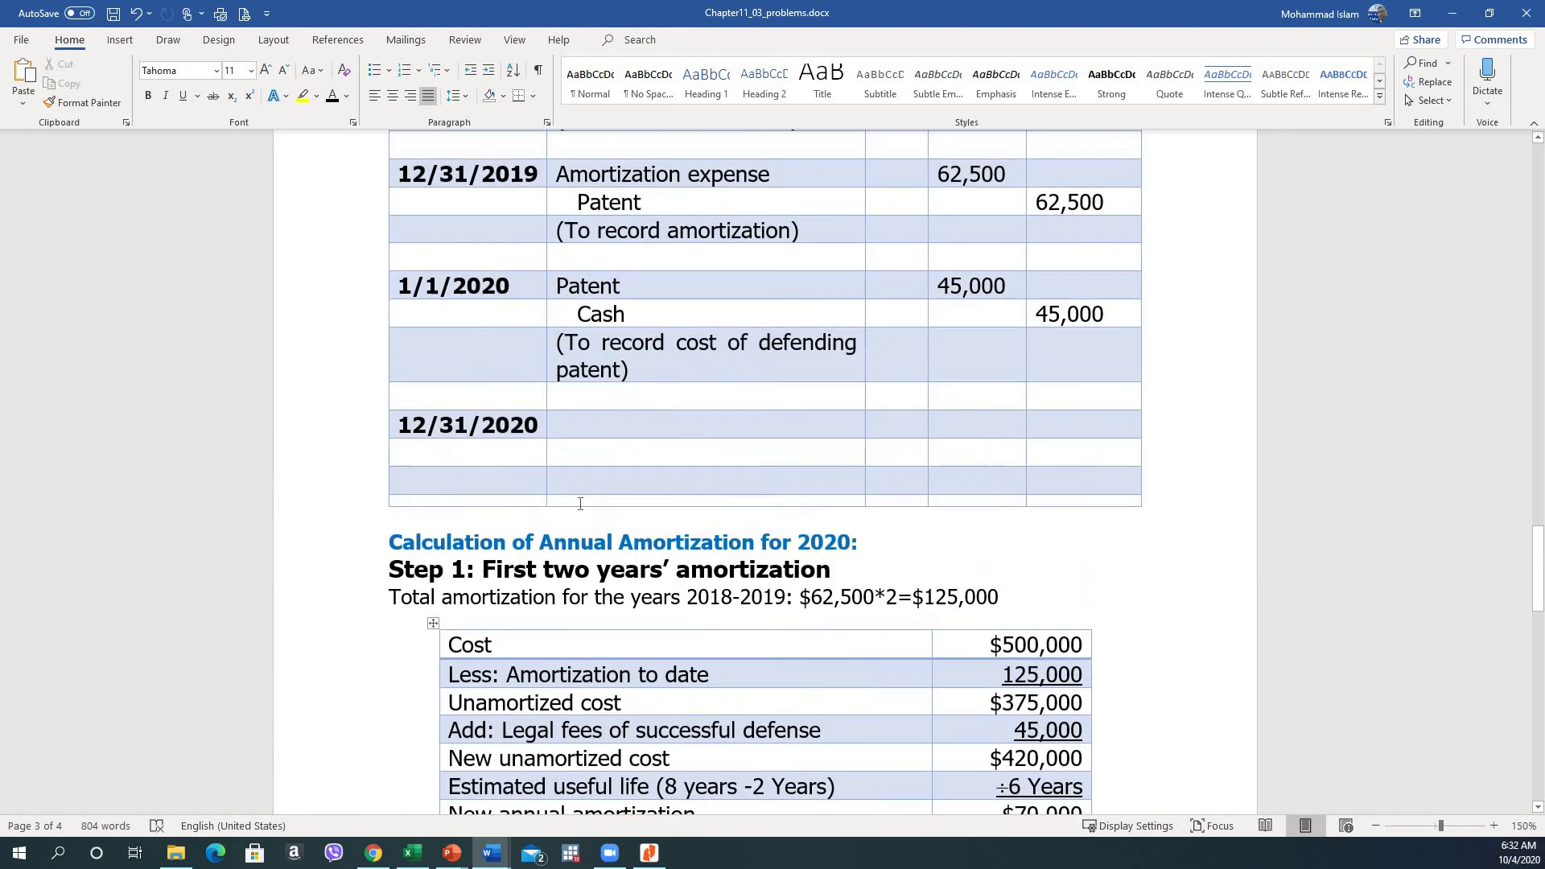
click(593, 427)
text(Amor)
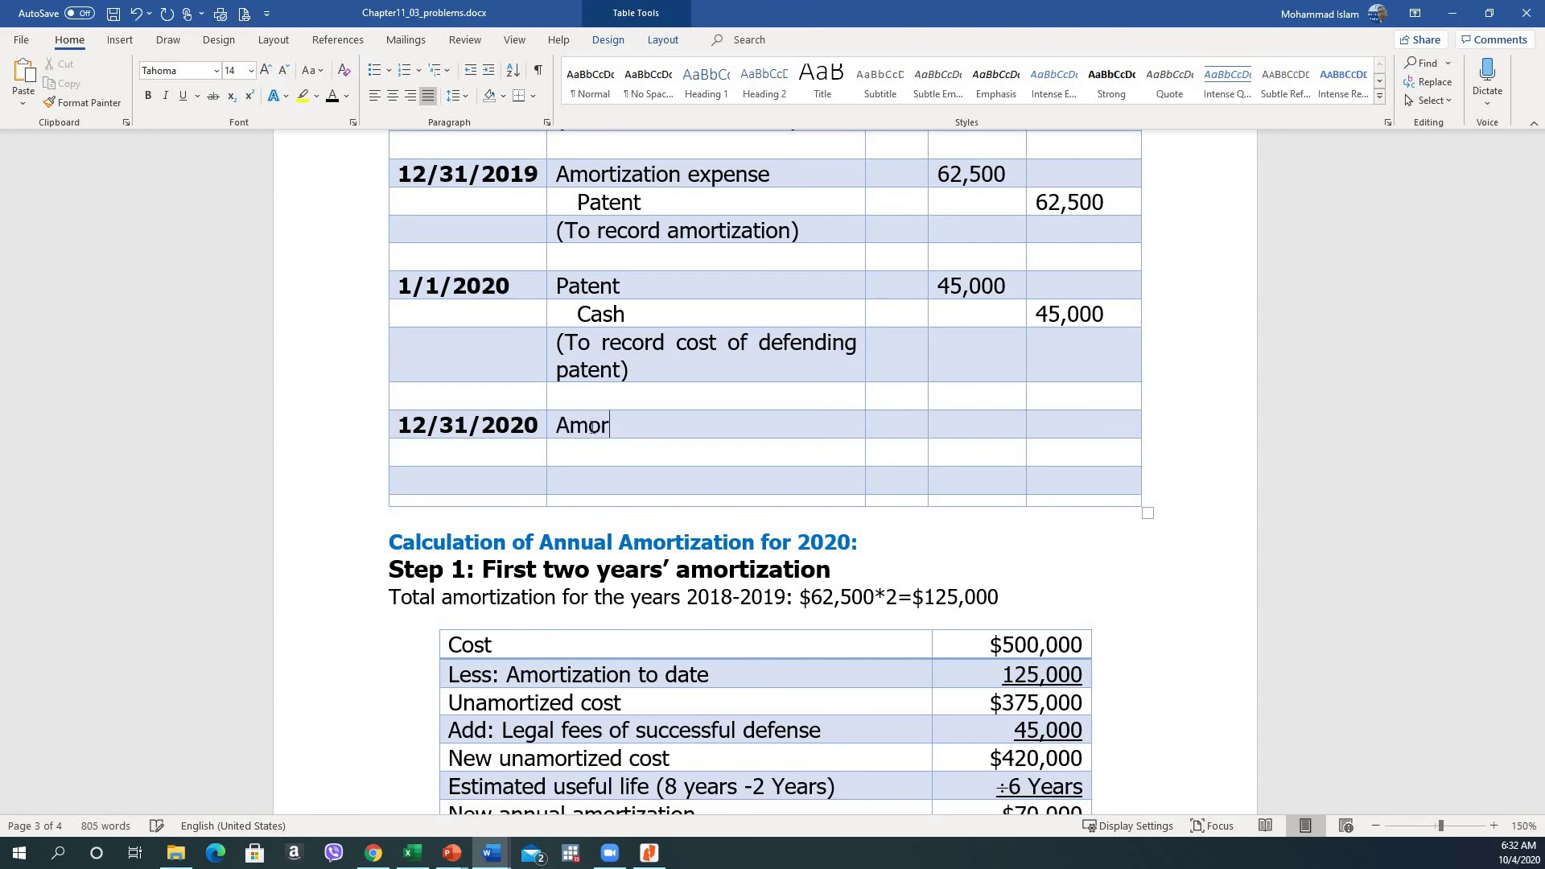
text(tization expense)
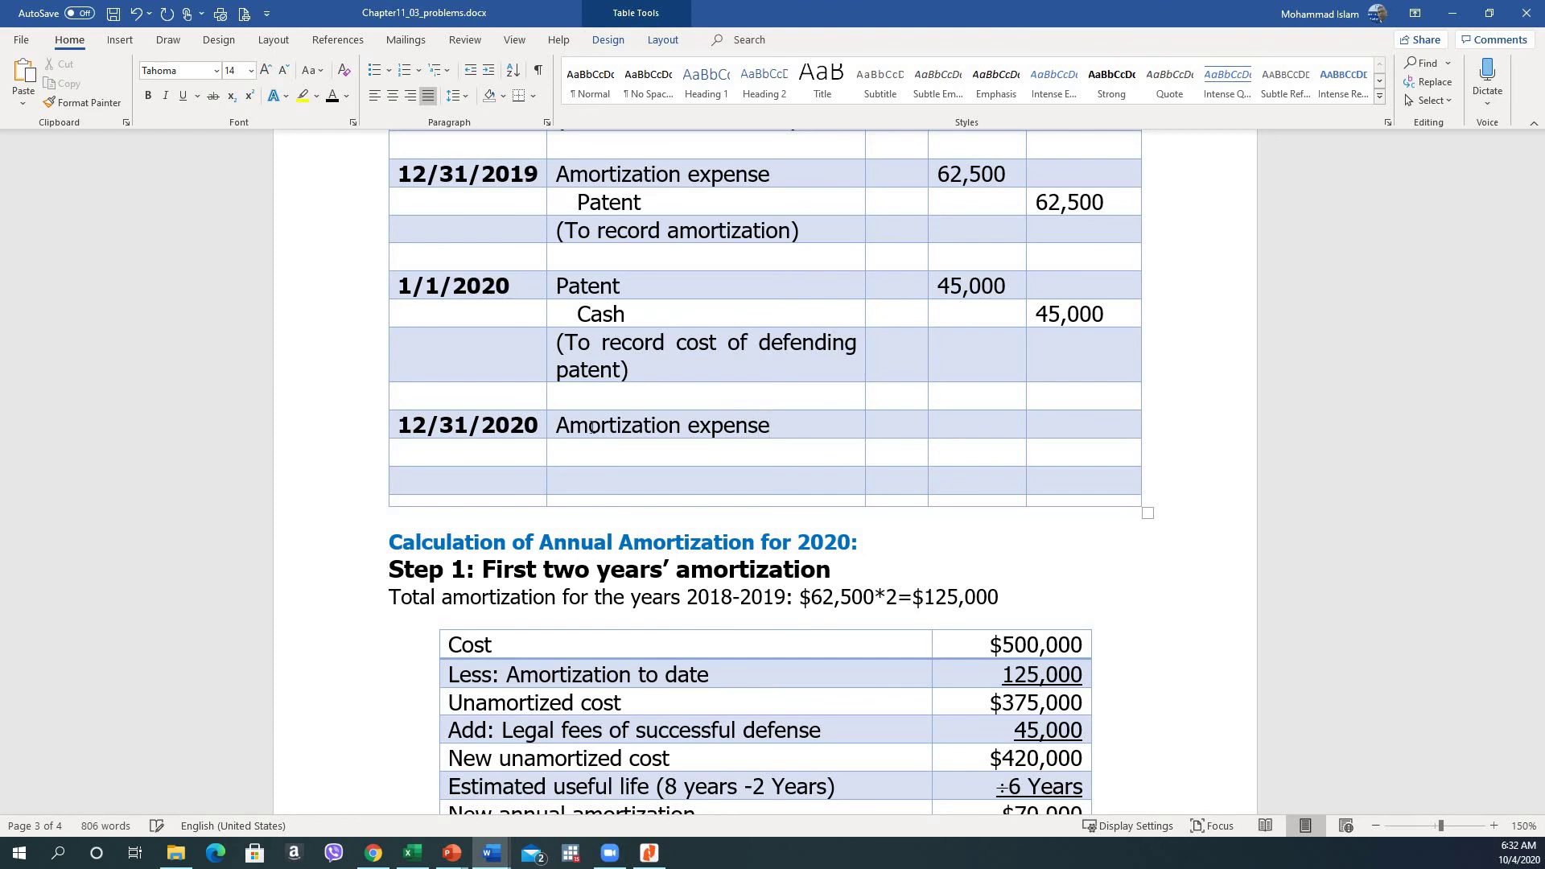
key(Down)
text(Patent70,000)
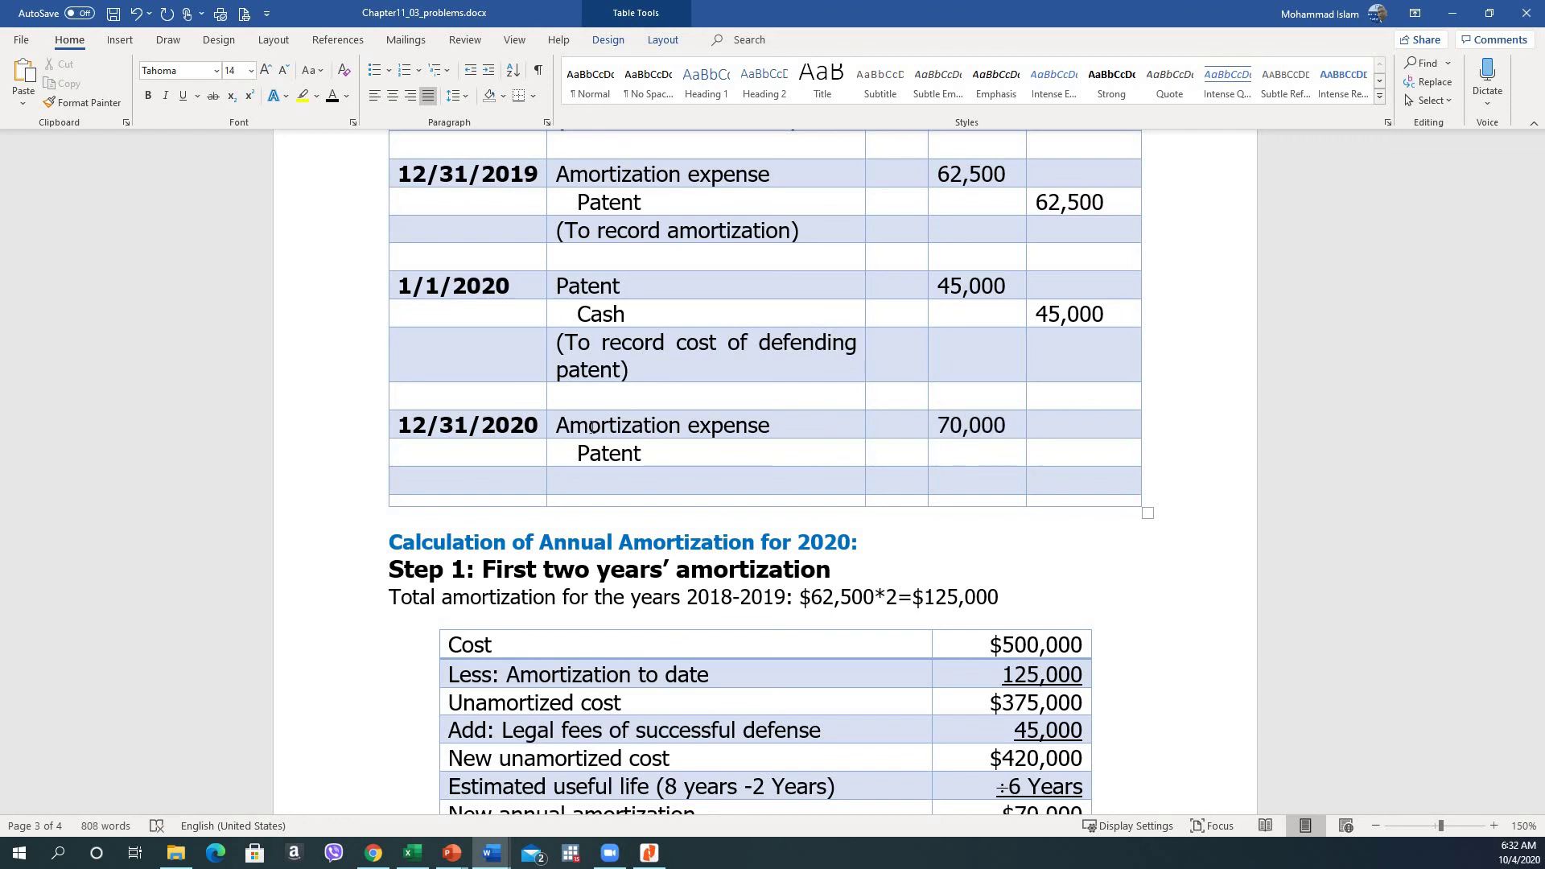
Step: Complete the 12/31/2020 entry with a 70,000 credit for Patent and the explanation "(To record amortization)"
text(70,000)
key(Left)
text((To record amor)
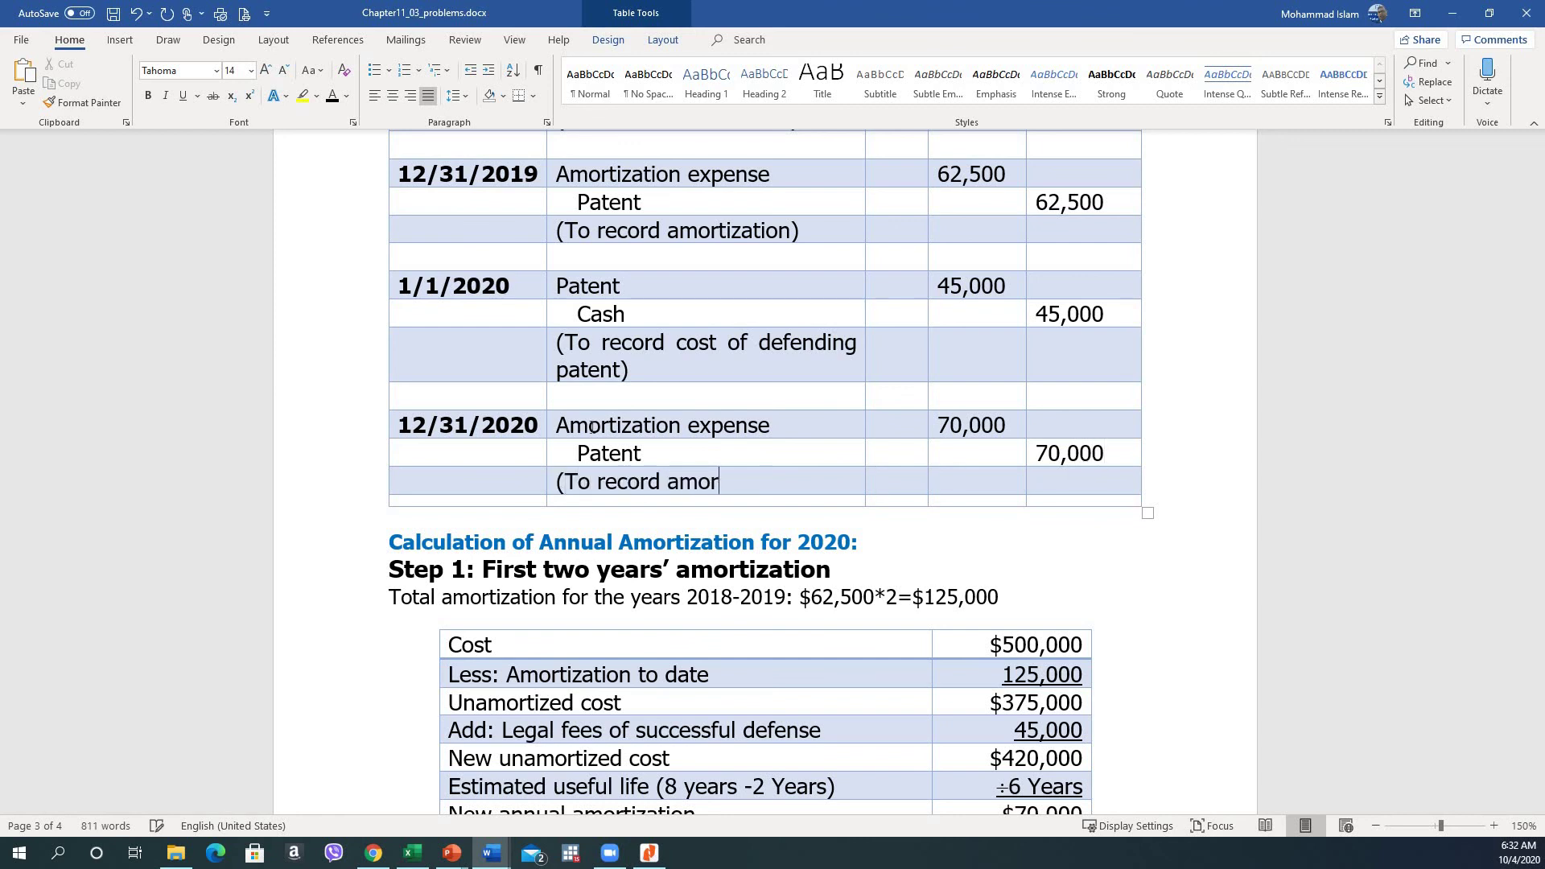
text(tization))
Step: Review the Problem 3 statement and the patent journal entries from 2018 to 2020
ctrl+scroll(709, 397, down, 3)
scroll(724, 410, up, 3)
scroll(740, 422, down, 2)
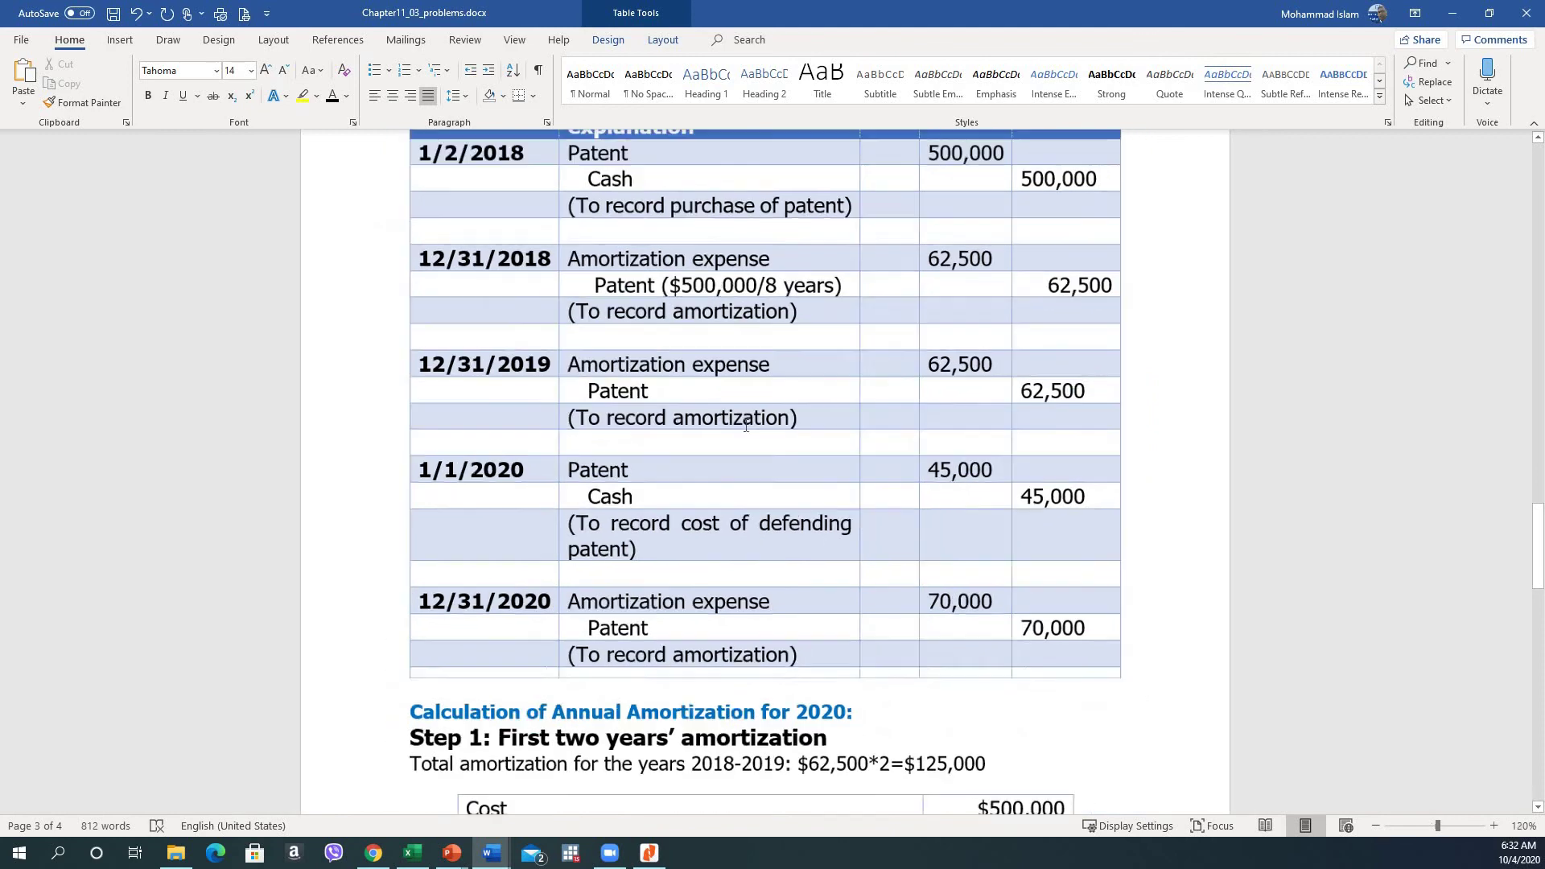
ctrl+scroll(745, 427, down, 4)
ctrl+scroll(780, 424, up, 3)
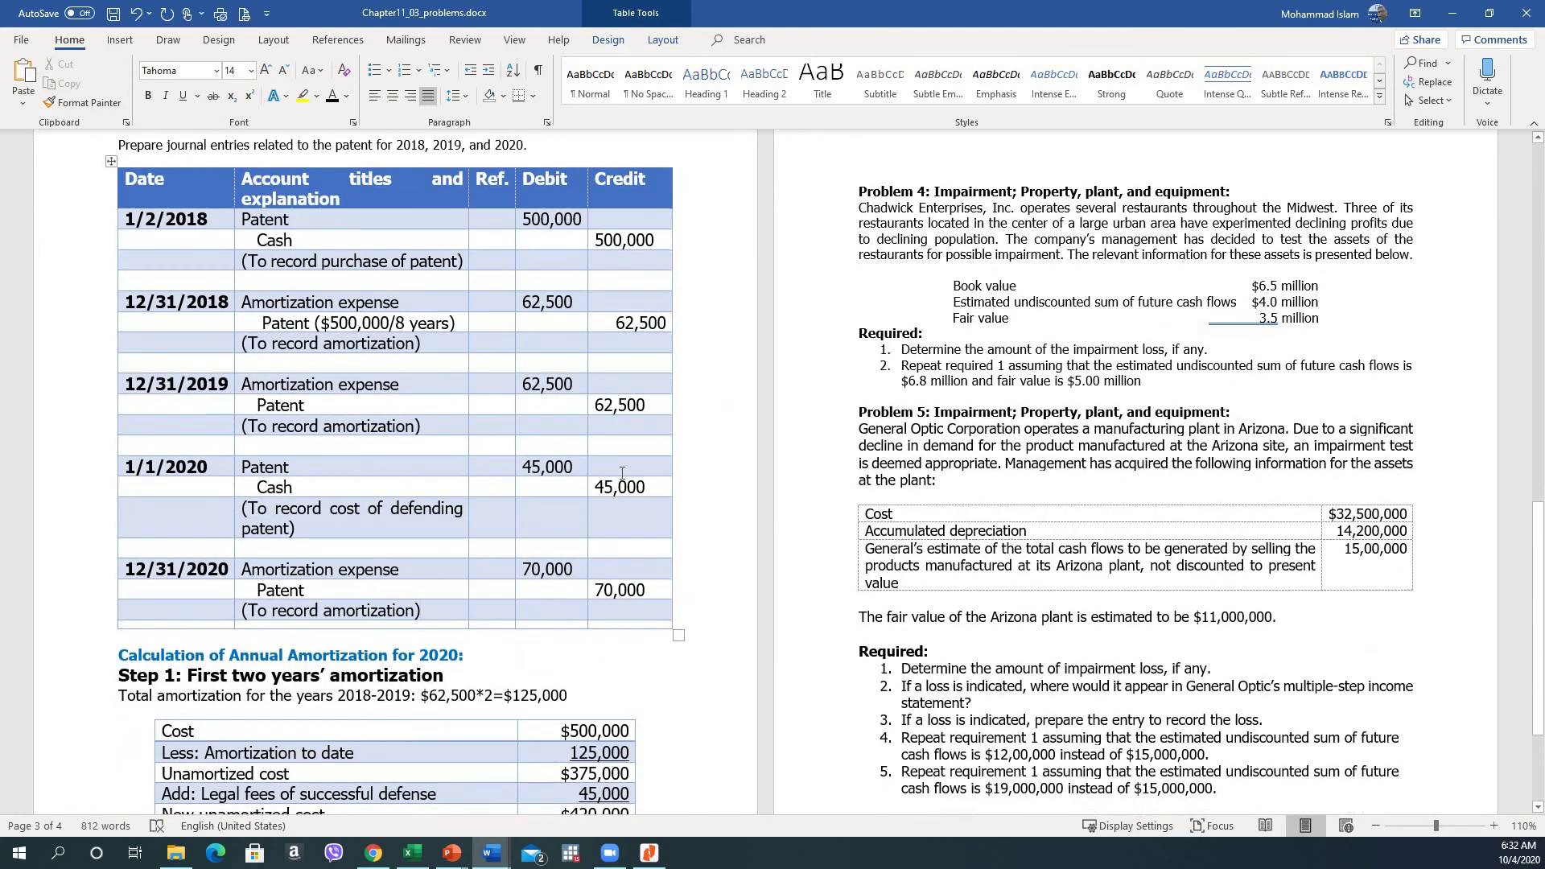
ctrl+scroll(622, 473, up, 4)
scroll(626, 489, up, 10)
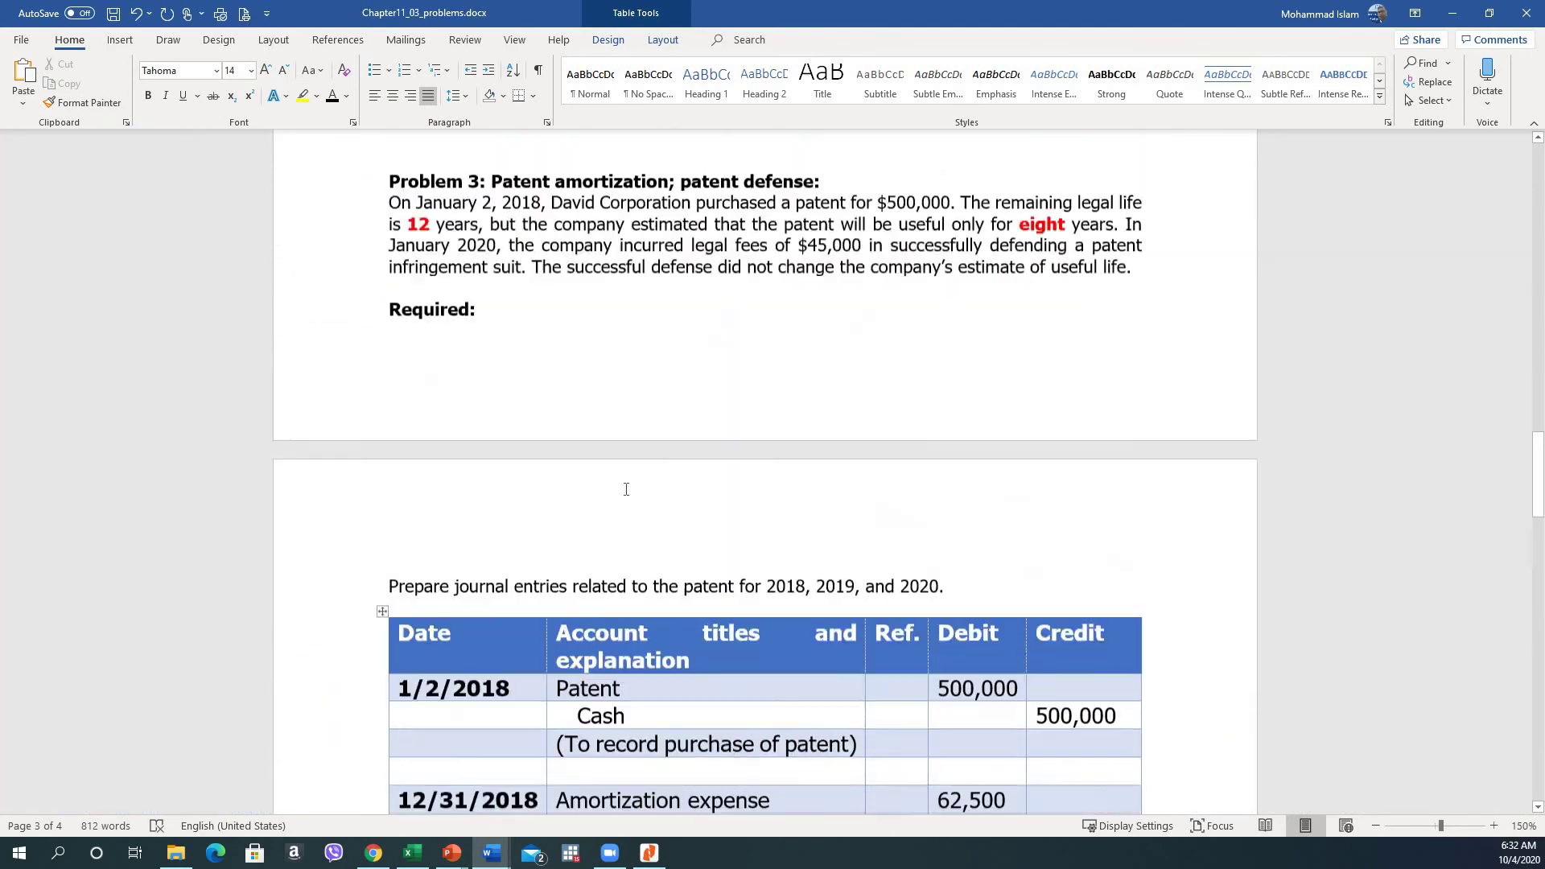
scroll(626, 488, down, 6)
scroll(627, 488, down, 10)
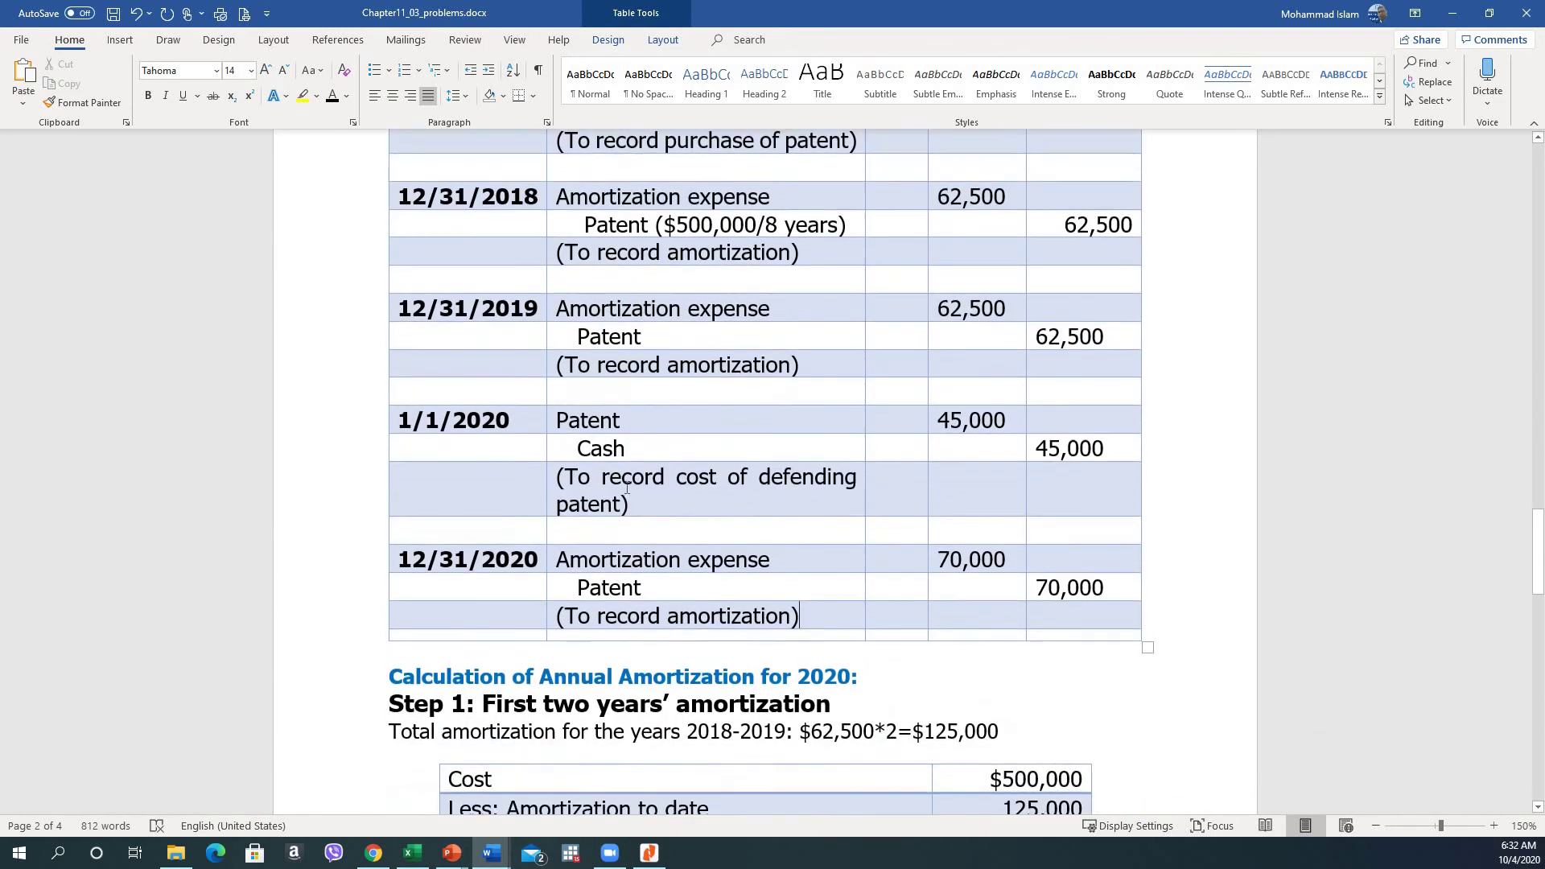